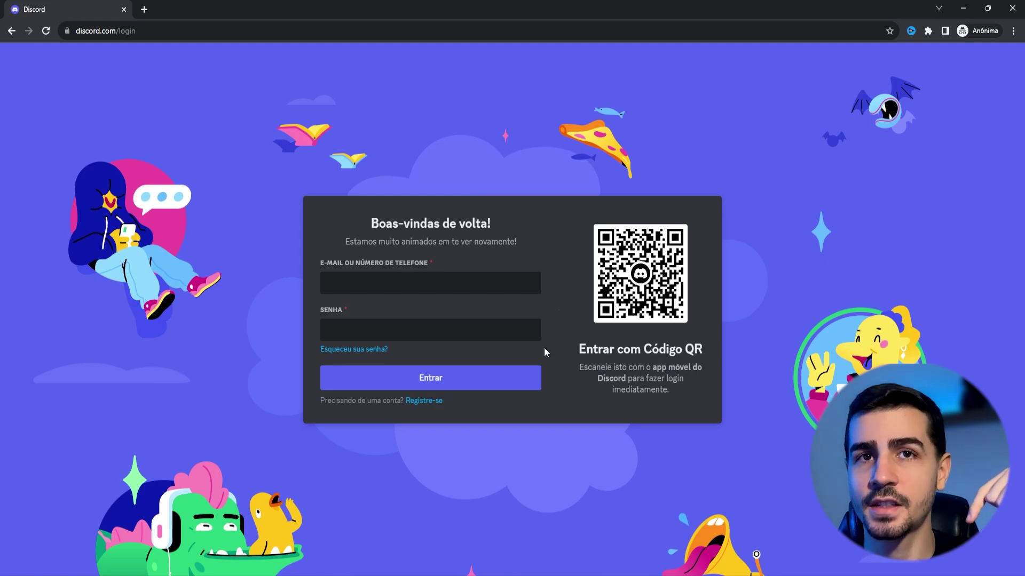
Step: Open the Discord account registration form, and go to the invite address discord.gg/midjourney
{"action": "left_click", "coordinate": [423, 402]}
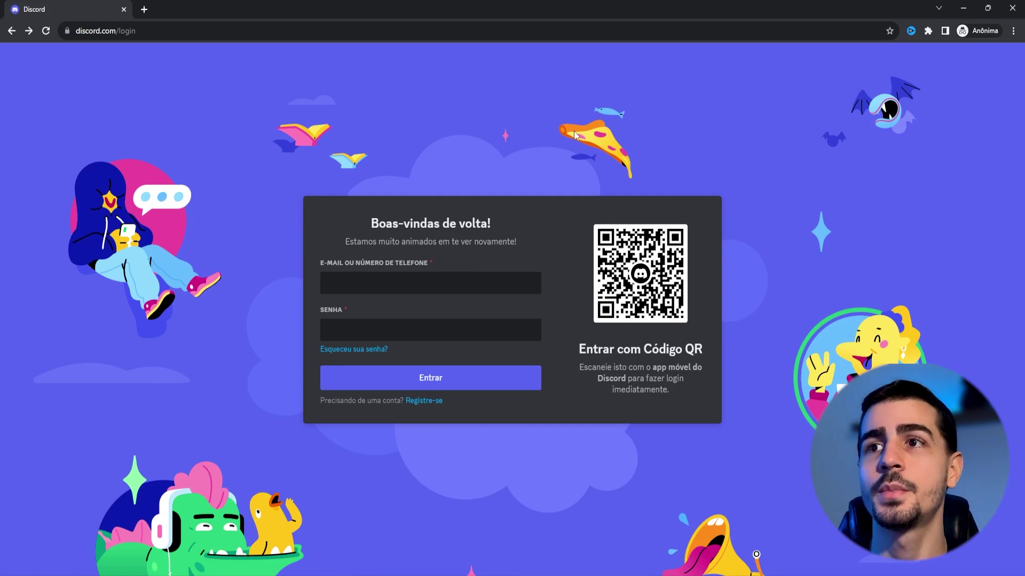
{"action": "left_click", "coordinate": [478, 31]}
{"action": "type", "text": "discord.gg/midjourney"}
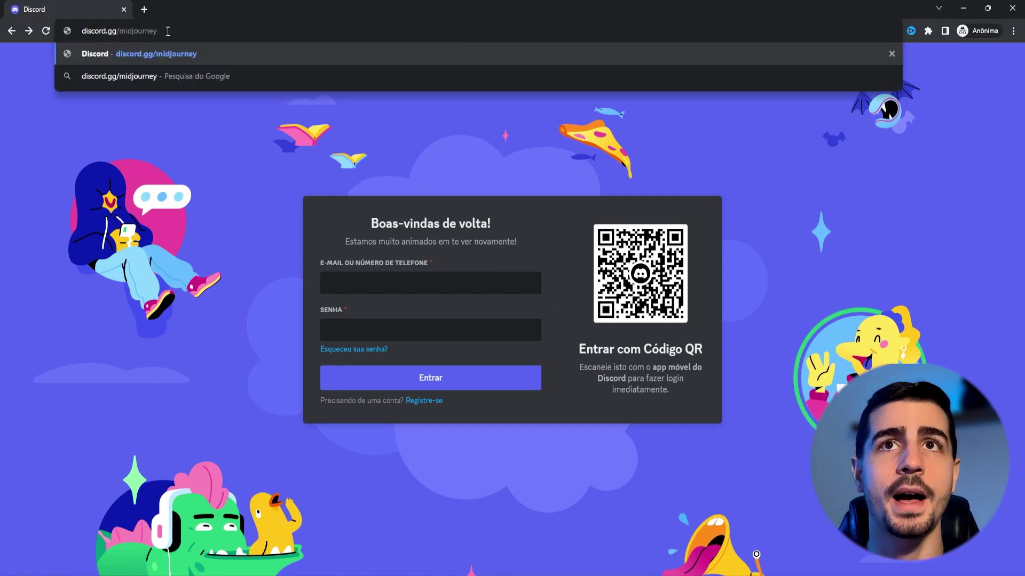
{"action": "key", "text": "Return"}
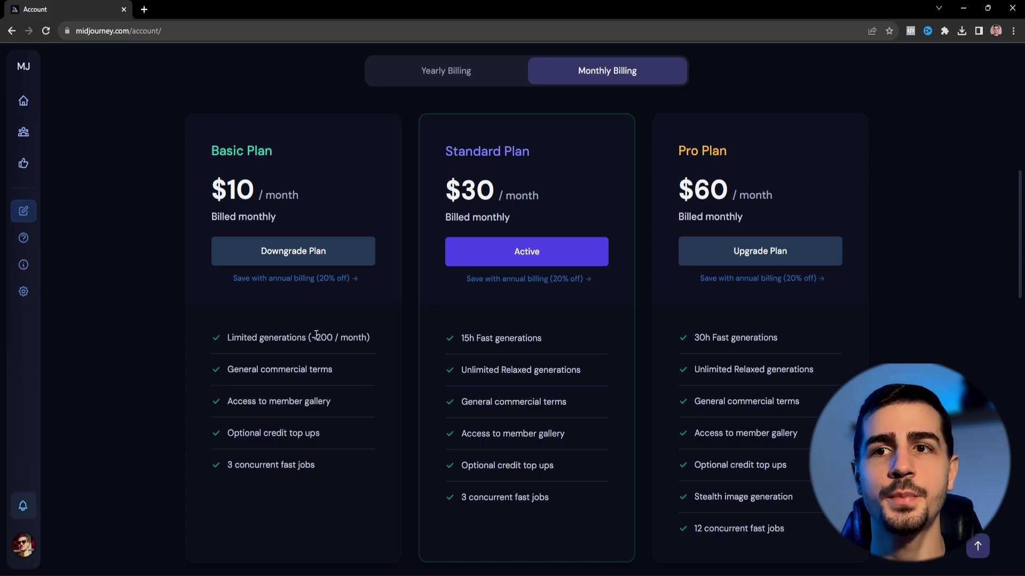
Step: Examine the generation allowances of the monthly Basic and Standard plans on the Midjourney account page
{"action": "left_click_drag", "start_coordinate": [311, 338], "coordinate": [367, 338]}
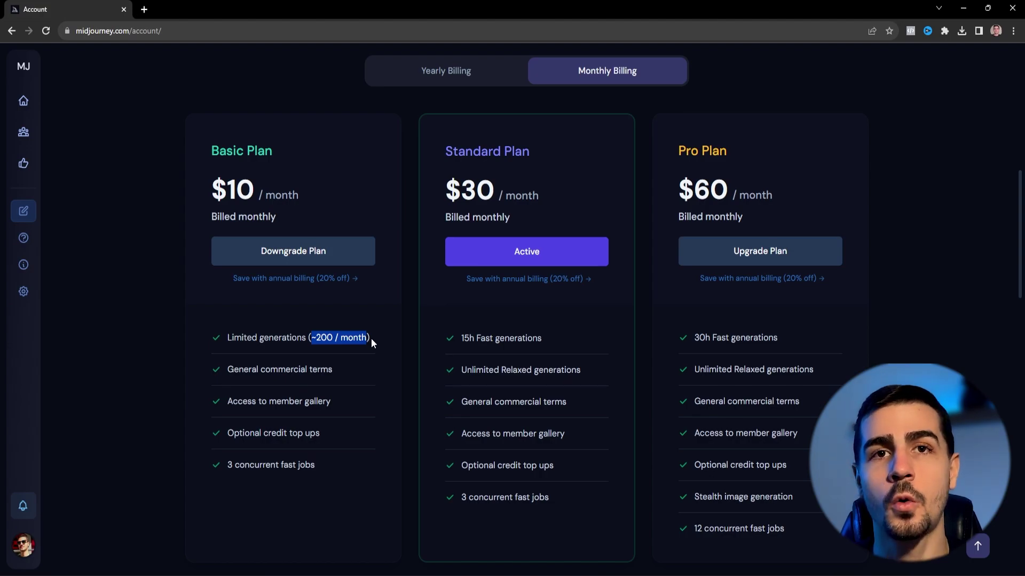
{"action": "left_click", "coordinate": [579, 297]}
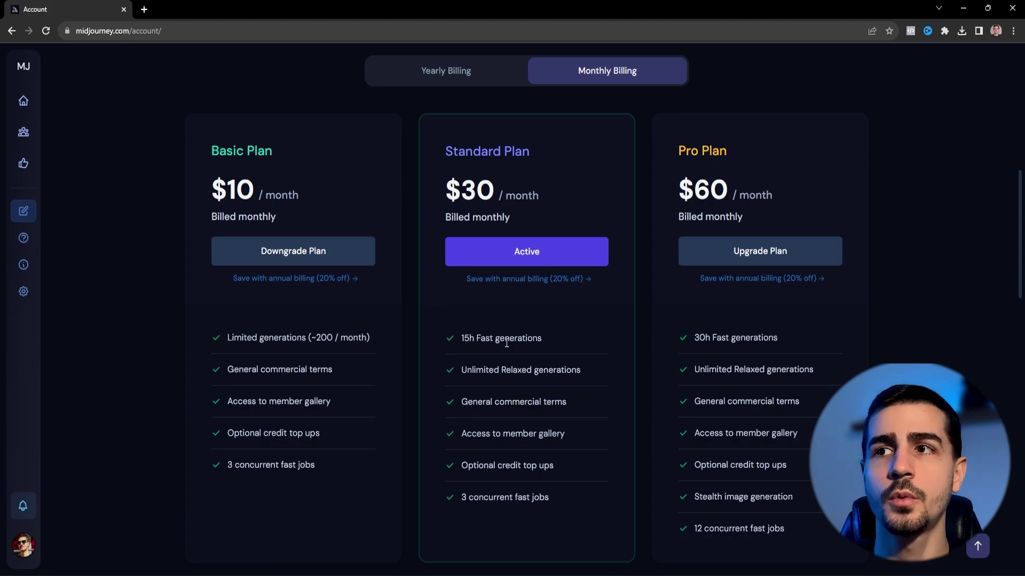
{"action": "left_click_drag", "start_coordinate": [461, 338], "coordinate": [536, 337]}
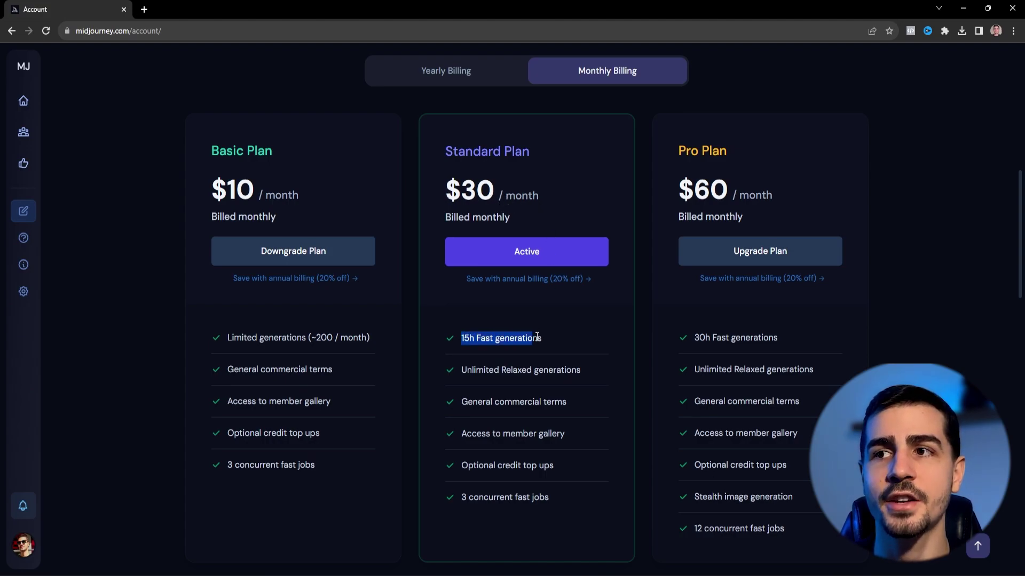
{"action": "left_click", "coordinate": [548, 338]}
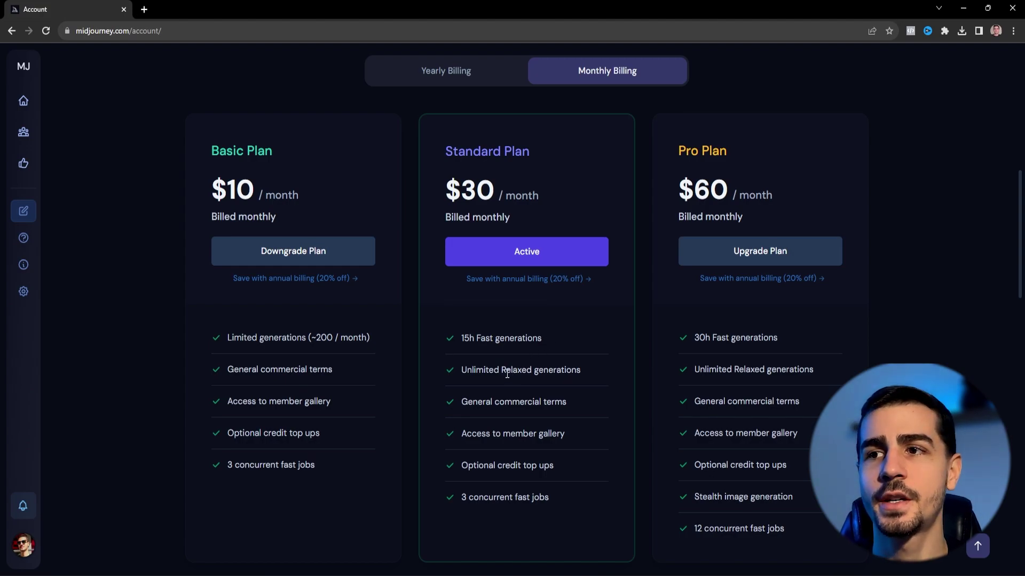
{"action": "left_click_drag", "start_coordinate": [501, 370], "coordinate": [532, 372]}
{"action": "left_click", "coordinate": [568, 312]}
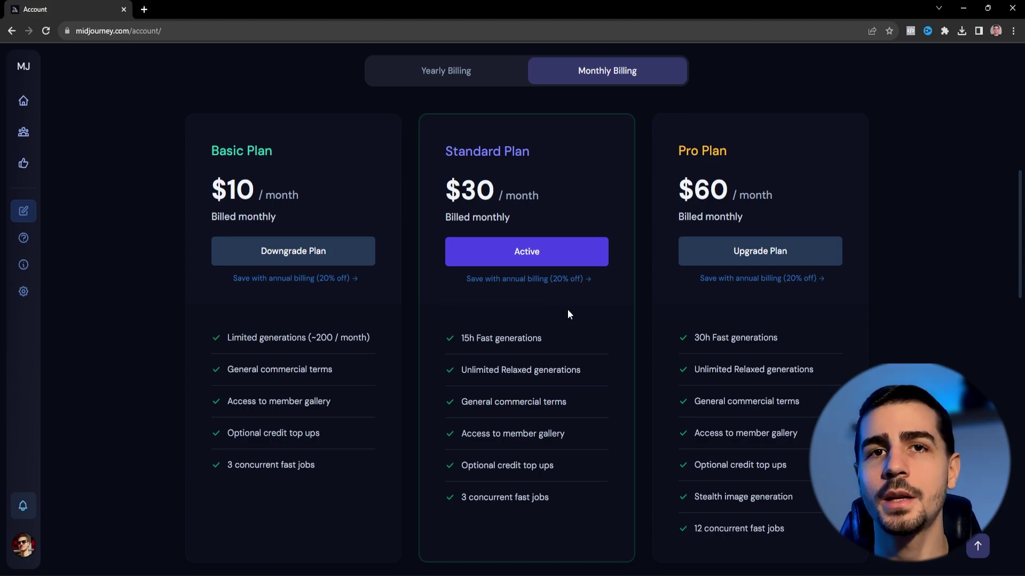
{"action": "left_click_drag", "start_coordinate": [459, 339], "coordinate": [550, 338]}
{"action": "left_click_drag", "start_coordinate": [460, 371], "coordinate": [582, 367]}
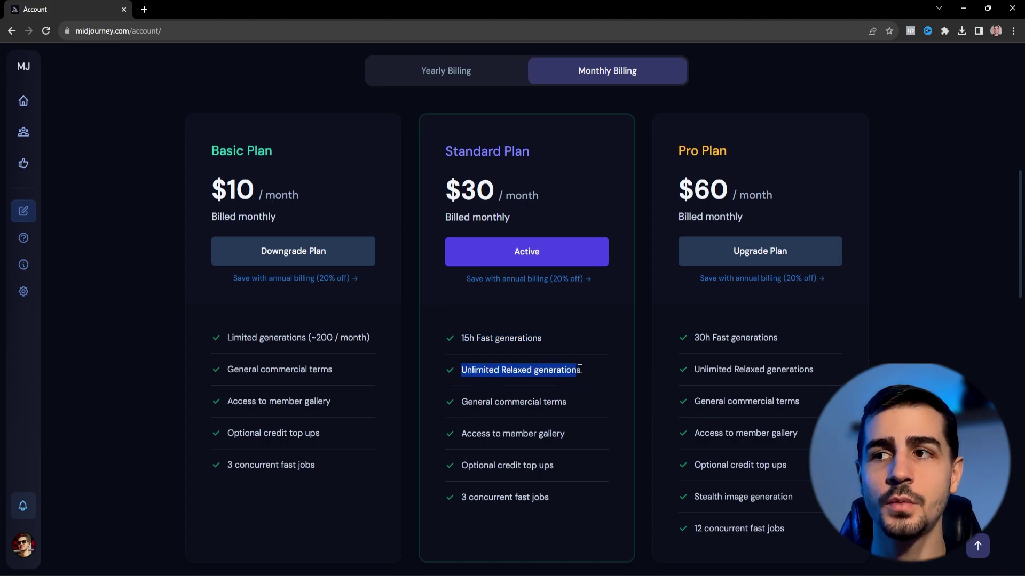
{"action": "left_click", "coordinate": [581, 367]}
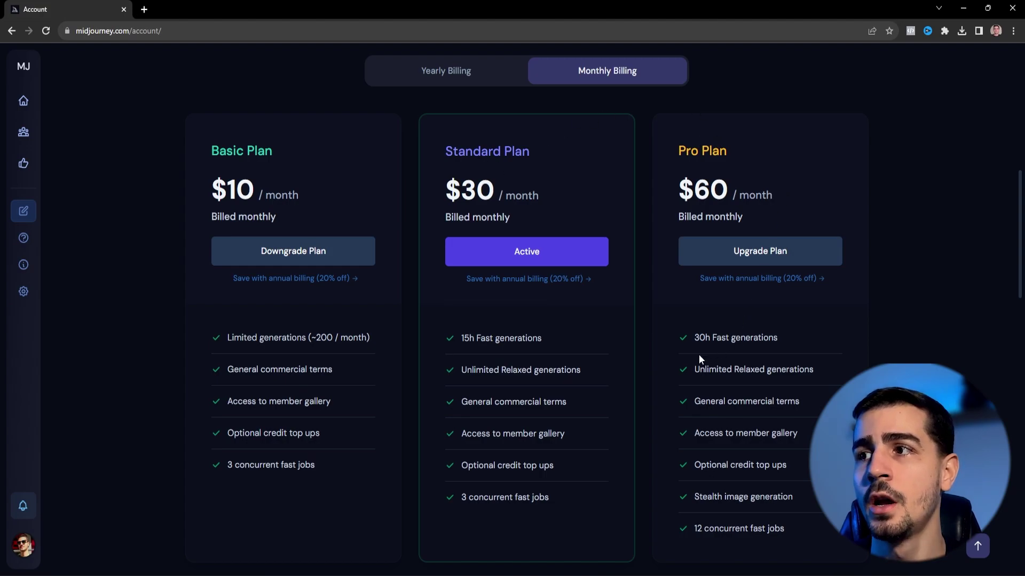
Step: Examine the fast generations and stealth image generation of the Pro Plan, and the fast generations of the Mega Plan
{"action": "left_click_drag", "start_coordinate": [692, 336], "coordinate": [786, 339]}
{"action": "left_click", "coordinate": [786, 336]}
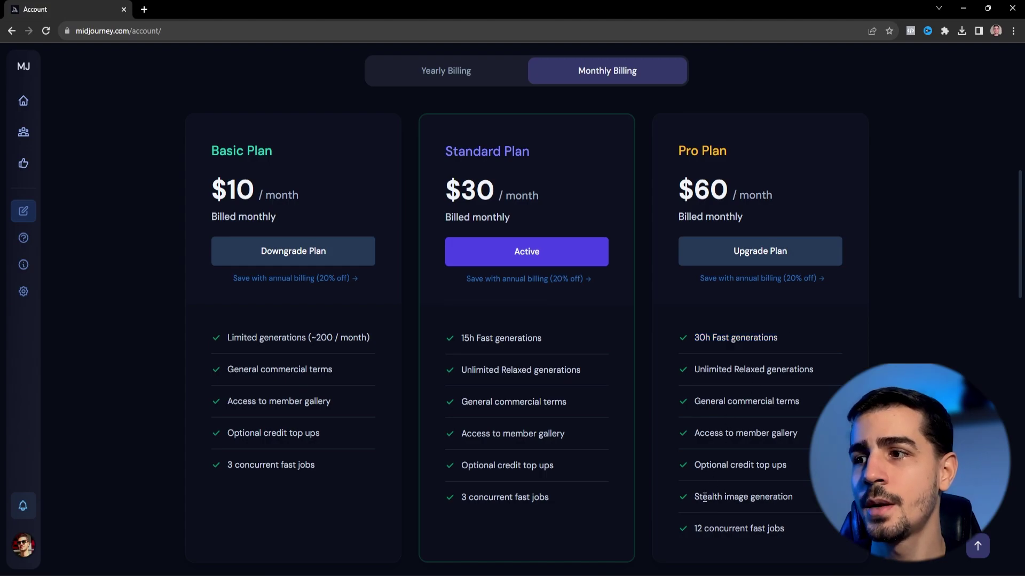
{"action": "left_click_drag", "start_coordinate": [693, 498], "coordinate": [795, 497]}
{"action": "left_click", "coordinate": [795, 498]}
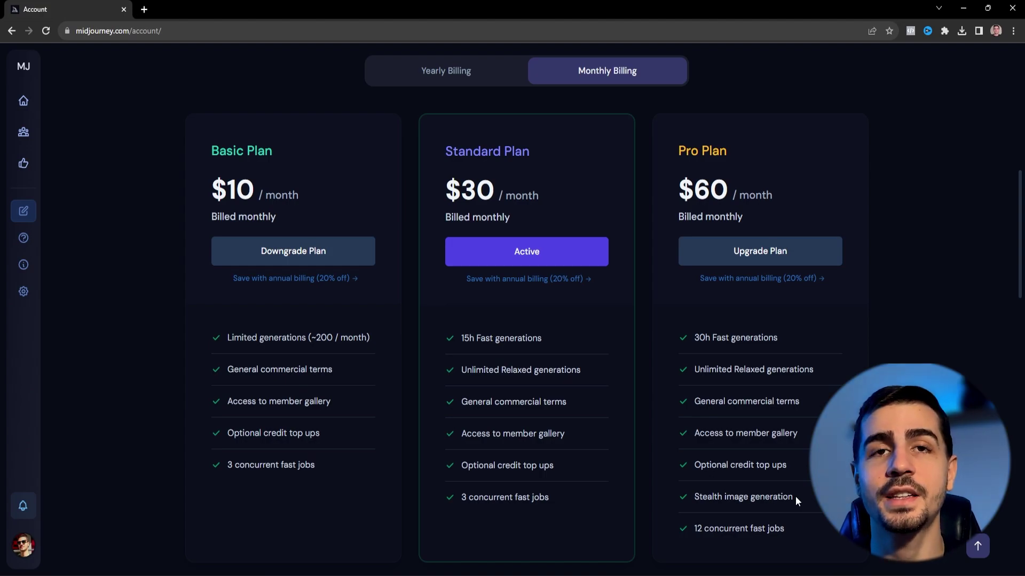
{"action": "scroll", "coordinate": [615, 441], "scroll_direction": "down", "scroll_amount": 9}
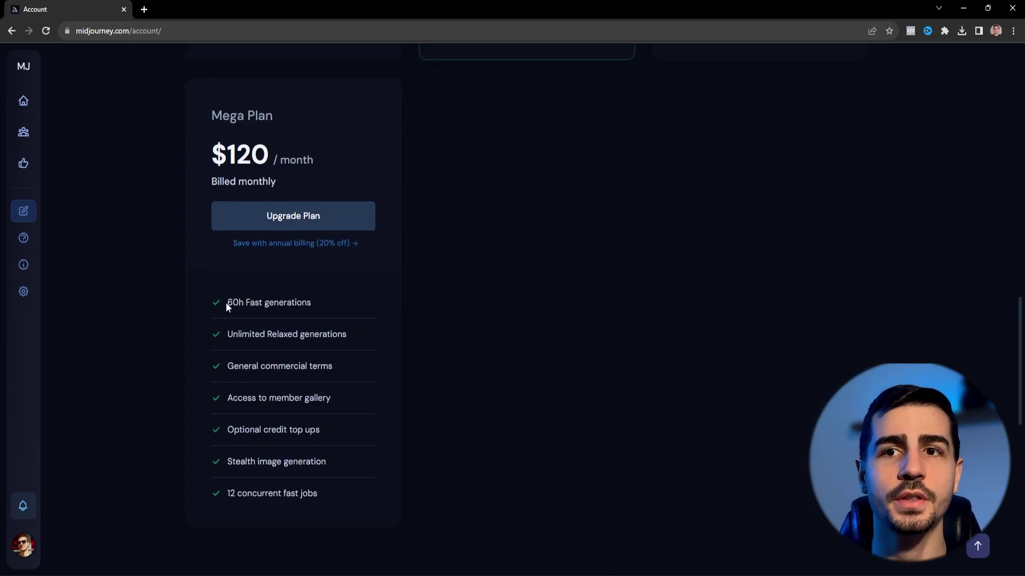
{"action": "left_click_drag", "start_coordinate": [226, 303], "coordinate": [316, 301]}
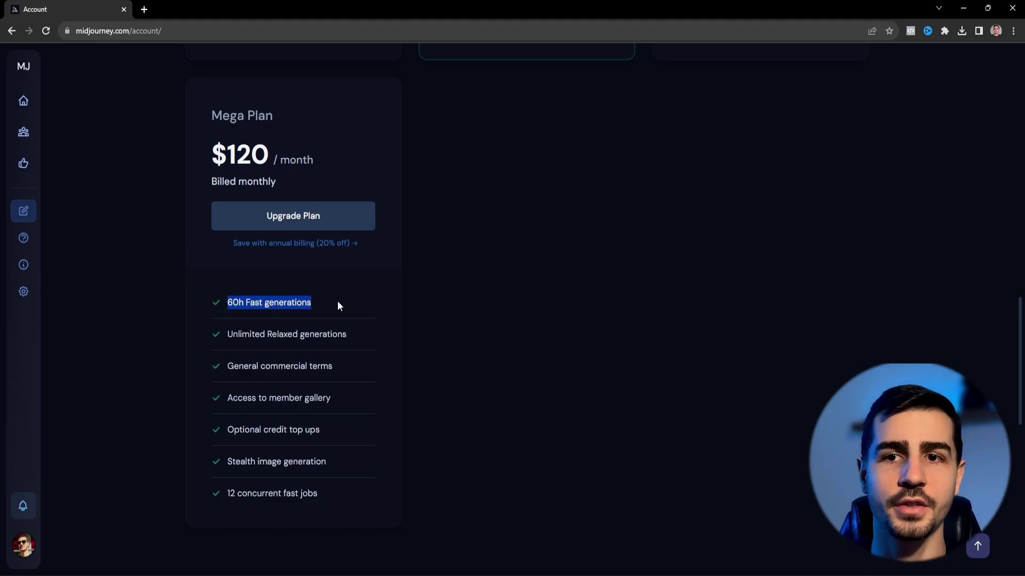
{"action": "scroll", "coordinate": [427, 328], "scroll_direction": "up", "scroll_amount": 7}
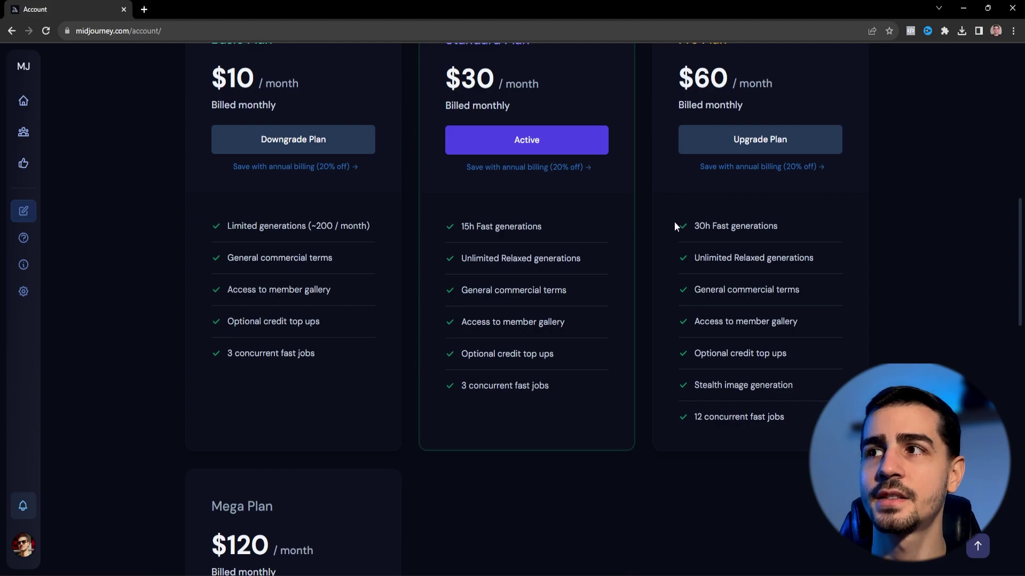
{"action": "scroll", "coordinate": [740, 252], "scroll_direction": "up", "scroll_amount": 2}
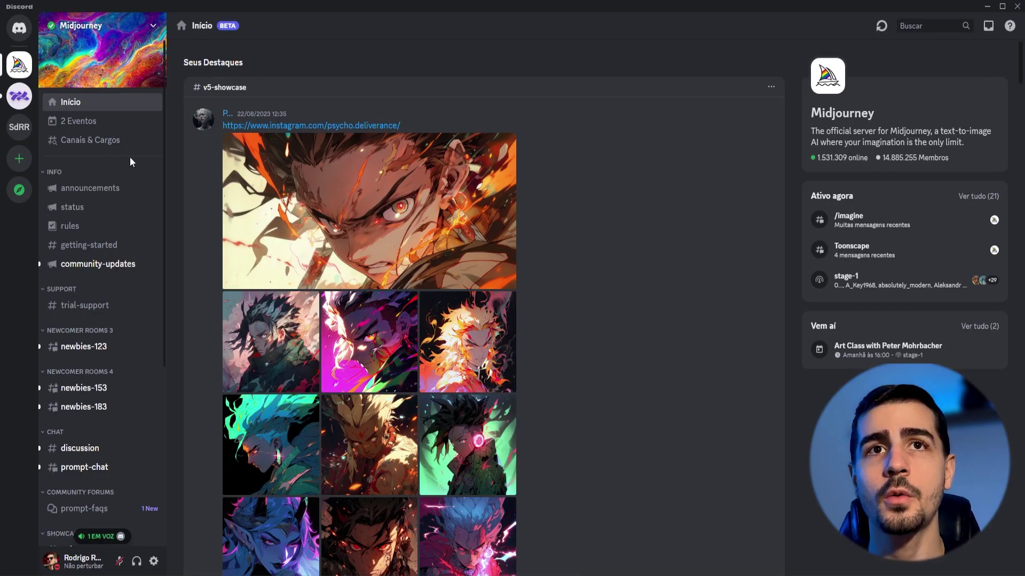
Step: Open the newbies-123 channel of the Midjourney Discord server and mark its new messages as read
{"action": "scroll", "coordinate": [129, 157], "scroll_direction": "down", "scroll_amount": 3}
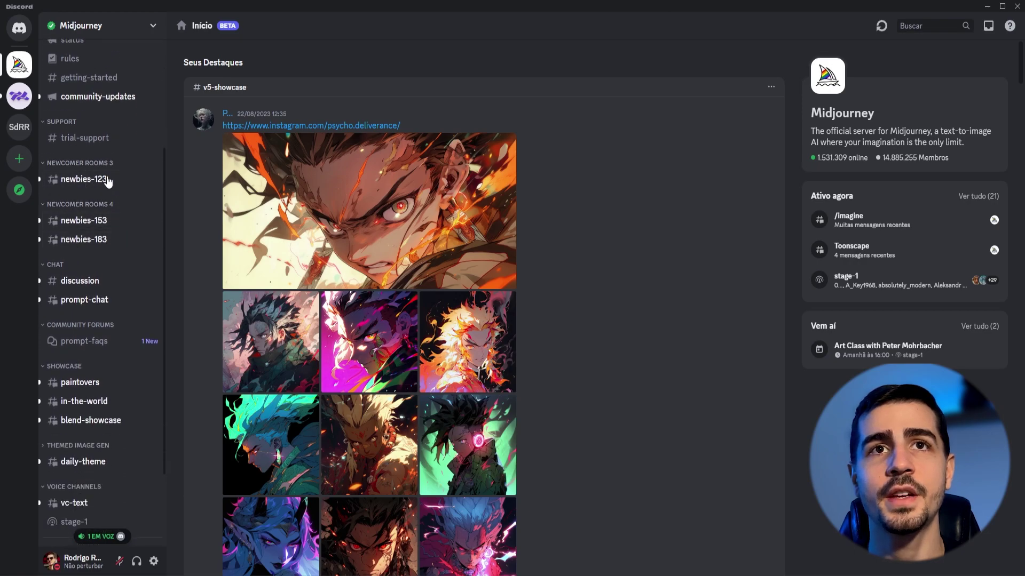
{"action": "left_click", "coordinate": [103, 181]}
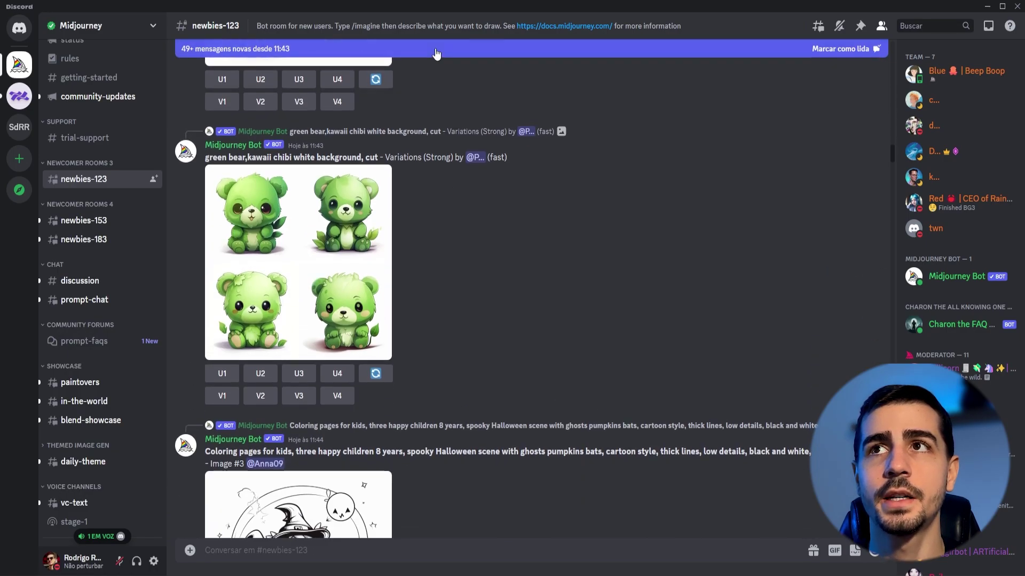
{"action": "left_click", "coordinate": [436, 49]}
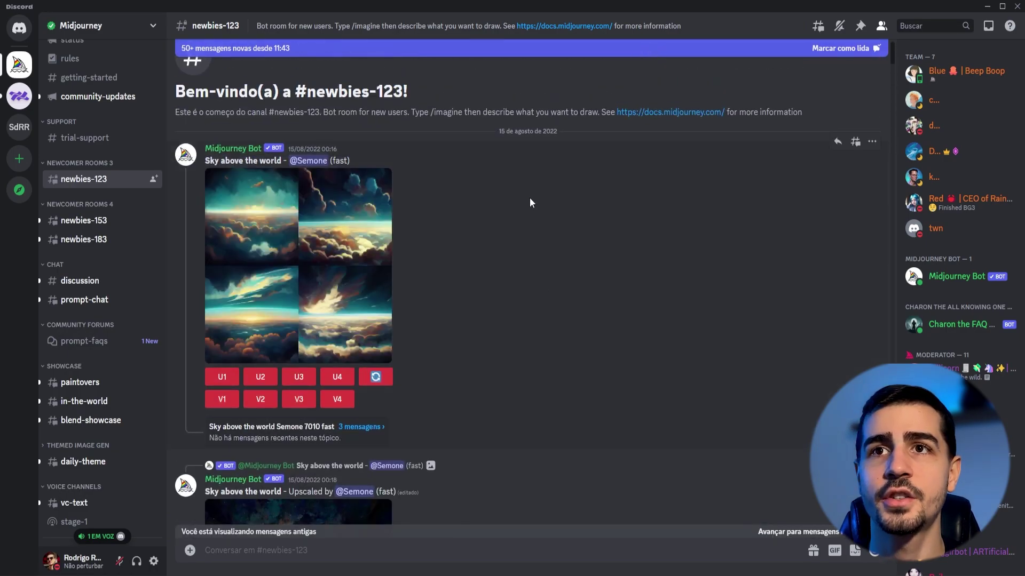
{"action": "left_click", "coordinate": [838, 48]}
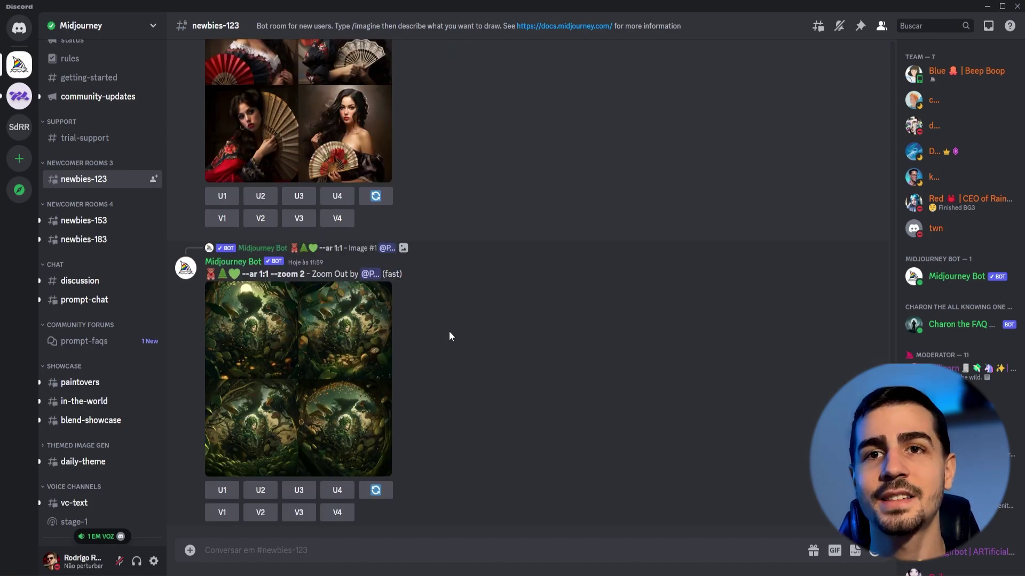
Step: Look through the recent prompts and generated images posted in the newbies-123 channel
{"action": "scroll", "coordinate": [449, 331], "scroll_direction": "up", "scroll_amount": 2}
{"action": "scroll", "coordinate": [450, 331], "scroll_direction": "down", "scroll_amount": 2}
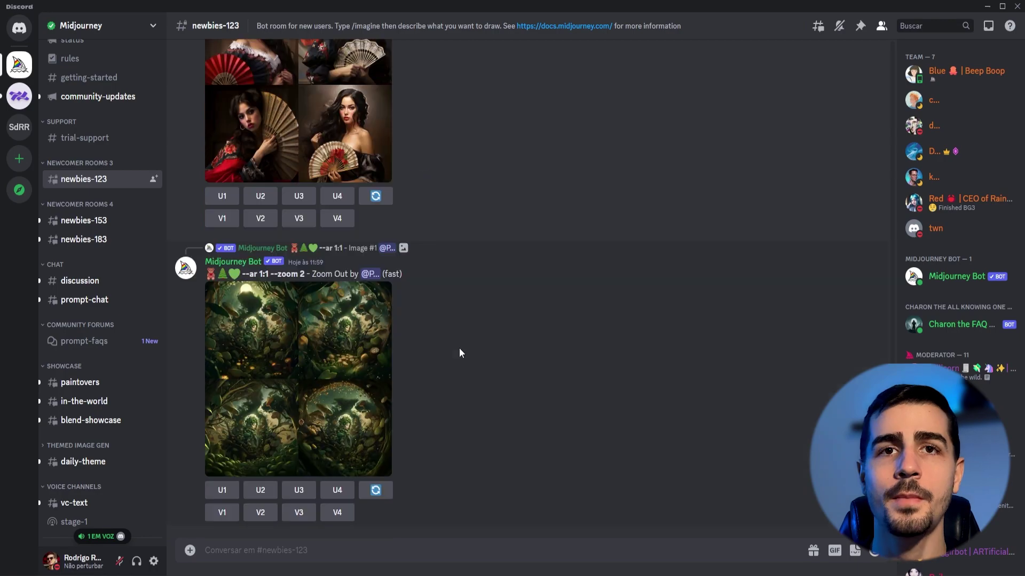
{"action": "scroll", "coordinate": [459, 348], "scroll_direction": "up", "scroll_amount": 15}
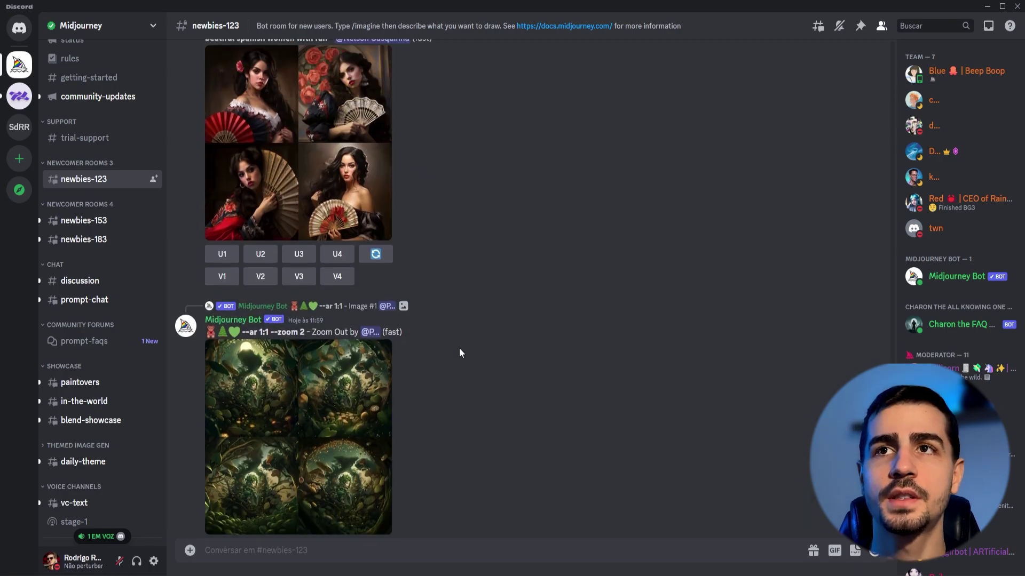
{"action": "scroll", "coordinate": [430, 339], "scroll_direction": "up", "scroll_amount": 4}
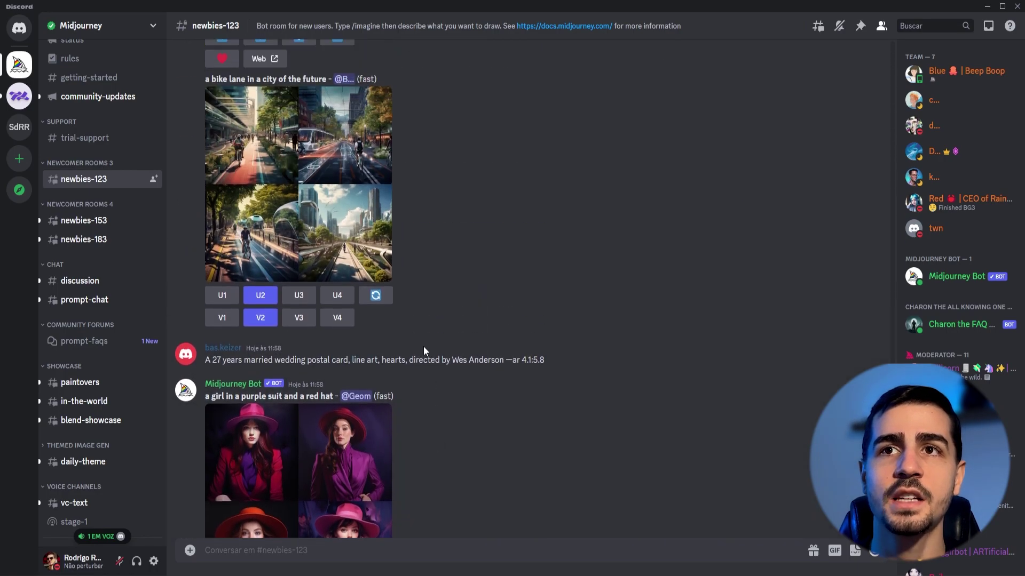
{"action": "scroll", "coordinate": [308, 381], "scroll_direction": "up", "scroll_amount": 10}
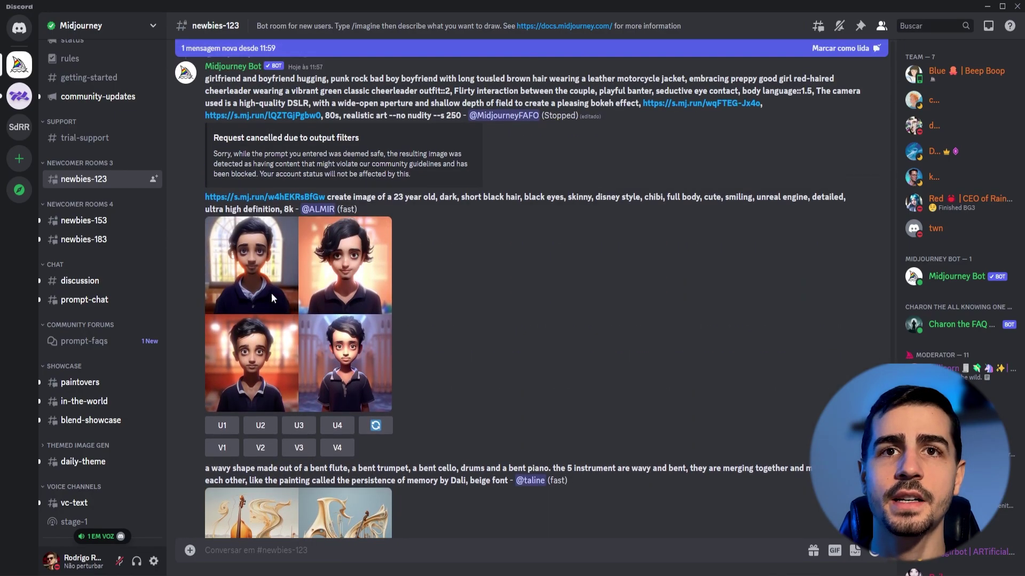
Step: Open the newbies-153 channel and mark its new messages as read
{"action": "left_click", "coordinate": [83, 220]}
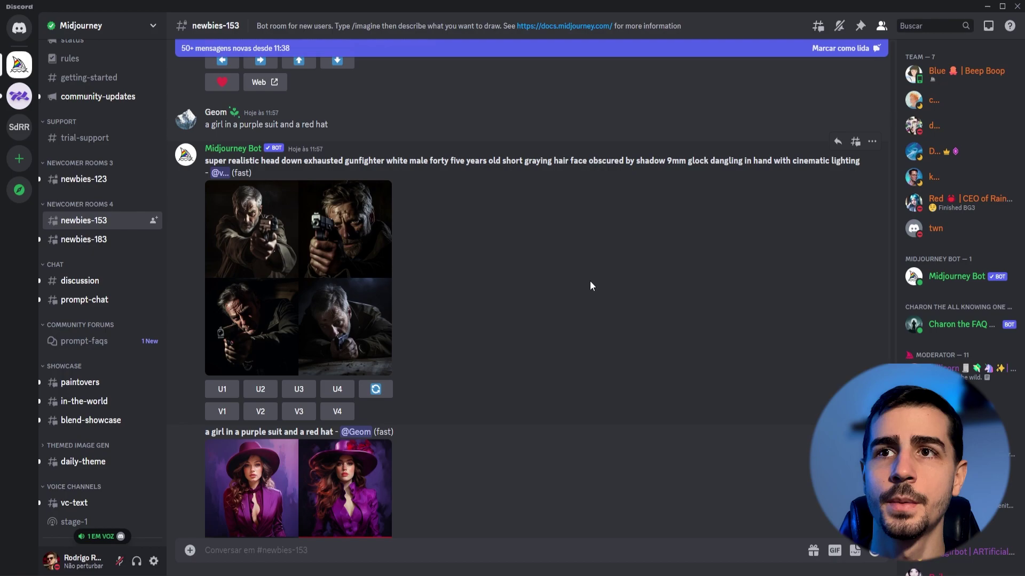
{"action": "scroll", "coordinate": [590, 280], "scroll_direction": "down", "scroll_amount": 1}
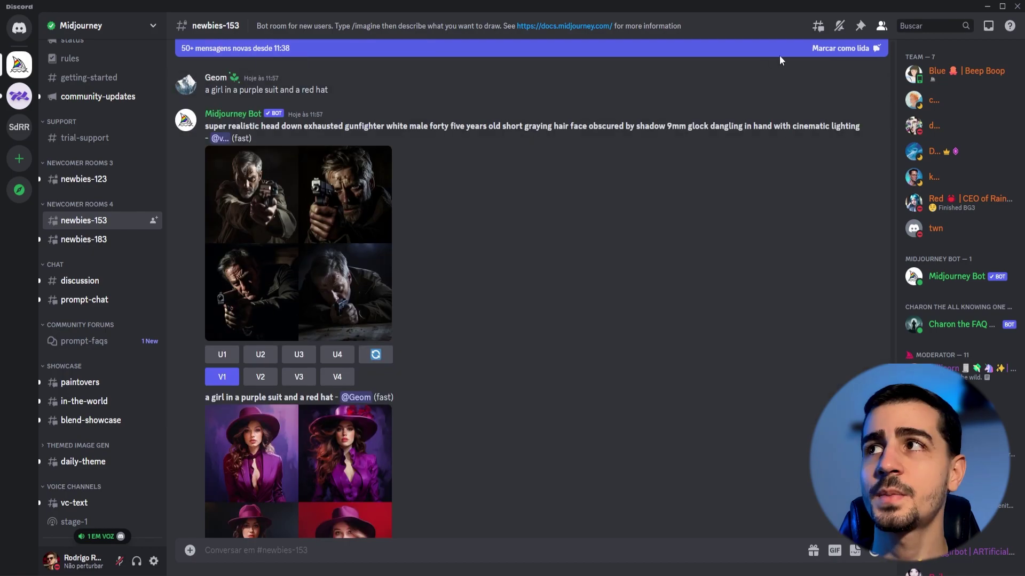
{"action": "left_click", "coordinate": [835, 49]}
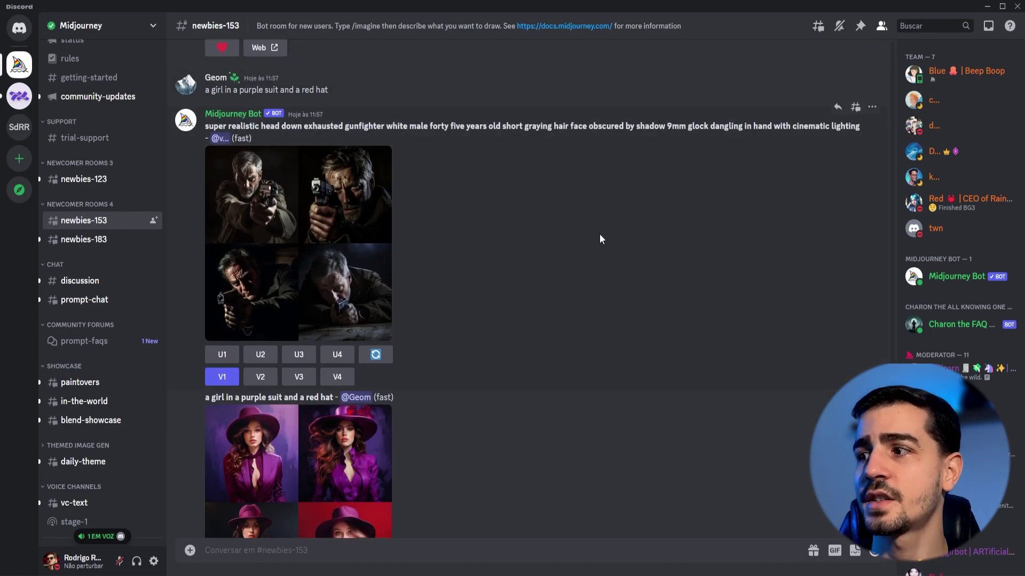
{"action": "scroll", "coordinate": [599, 234], "scroll_direction": "down", "scroll_amount": 3}
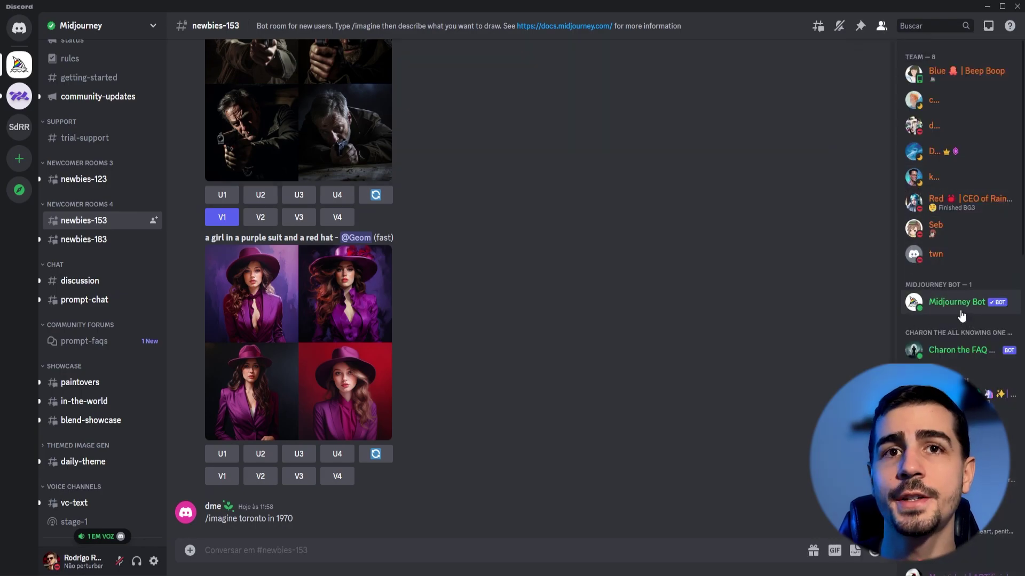
Step: Add Midjourney Bot from the member list to the personal server, authorize all requested permissions, and go to that server
{"action": "left_click", "coordinate": [955, 308]}
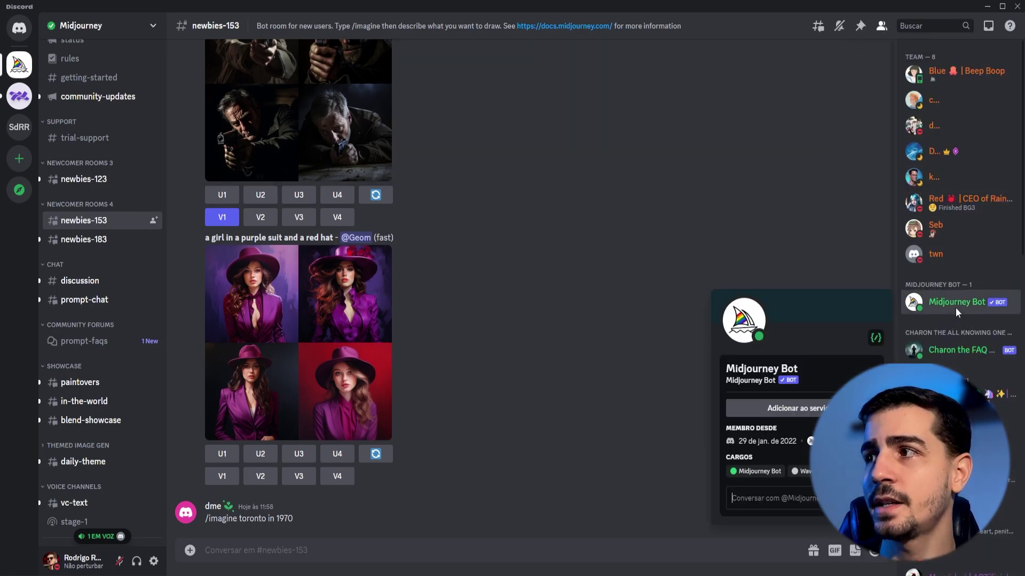
{"action": "left_click", "coordinate": [806, 403]}
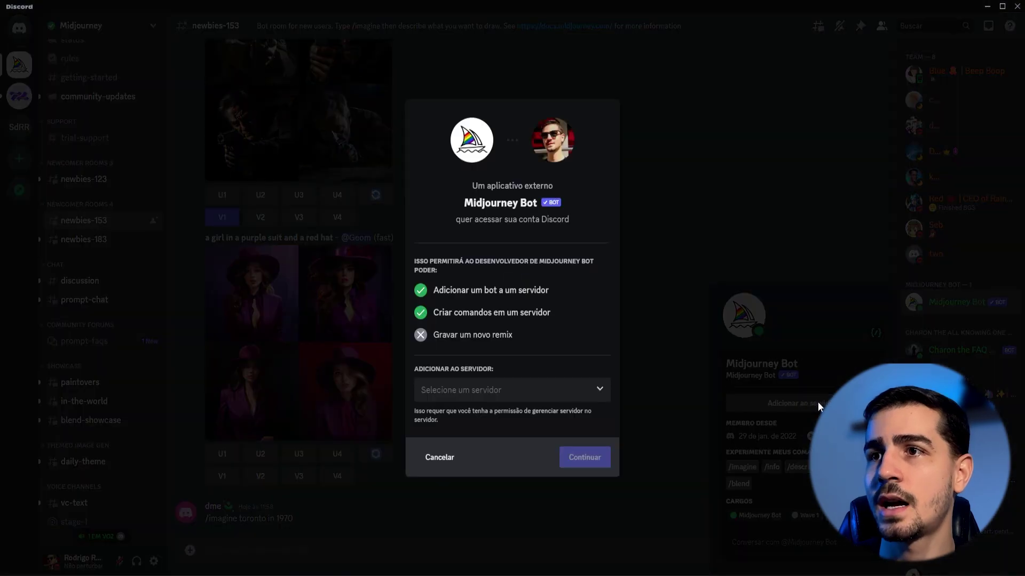
{"action": "left_click", "coordinate": [465, 391]}
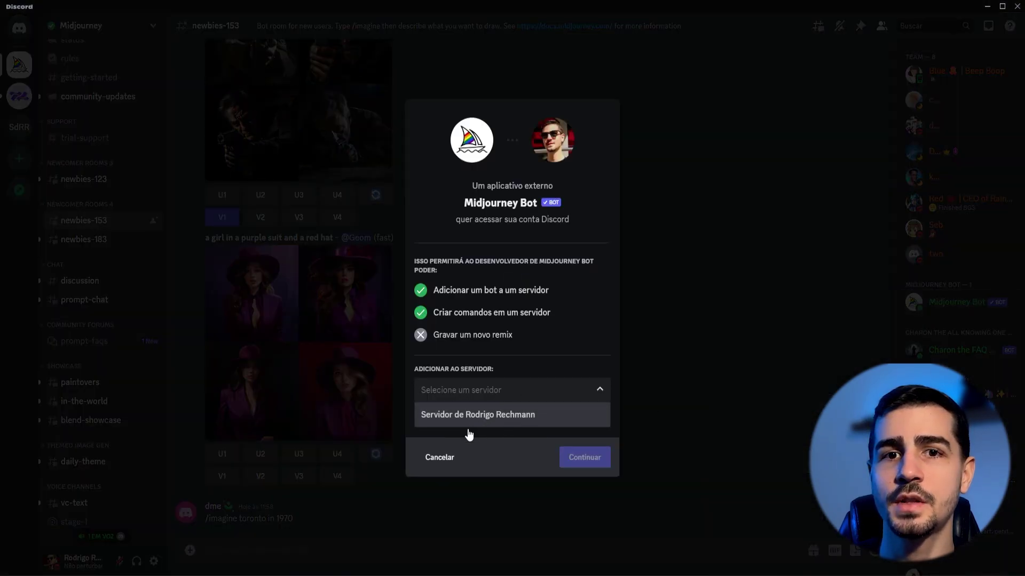
{"action": "left_click", "coordinate": [489, 416]}
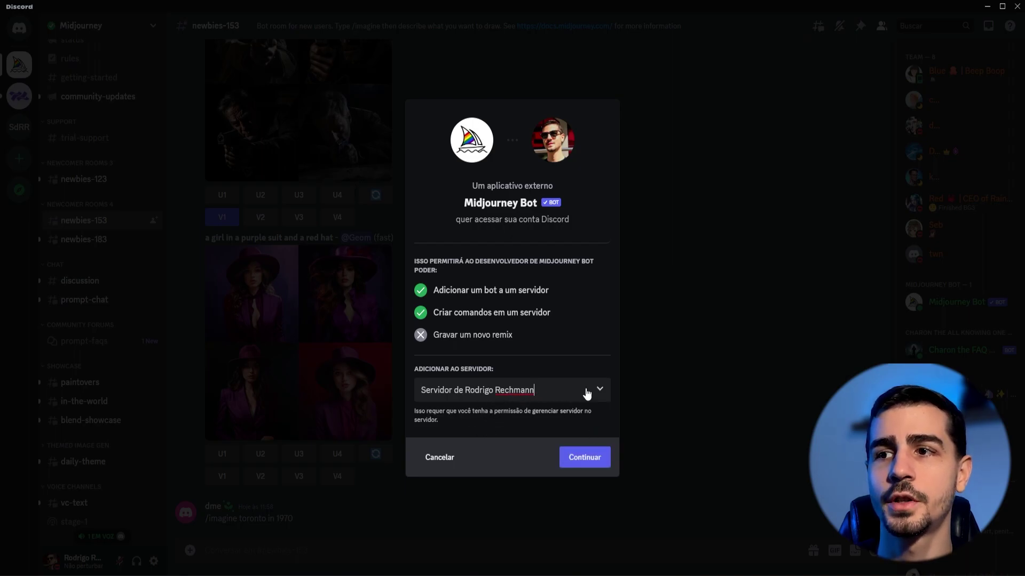
{"action": "left_click", "coordinate": [585, 457]}
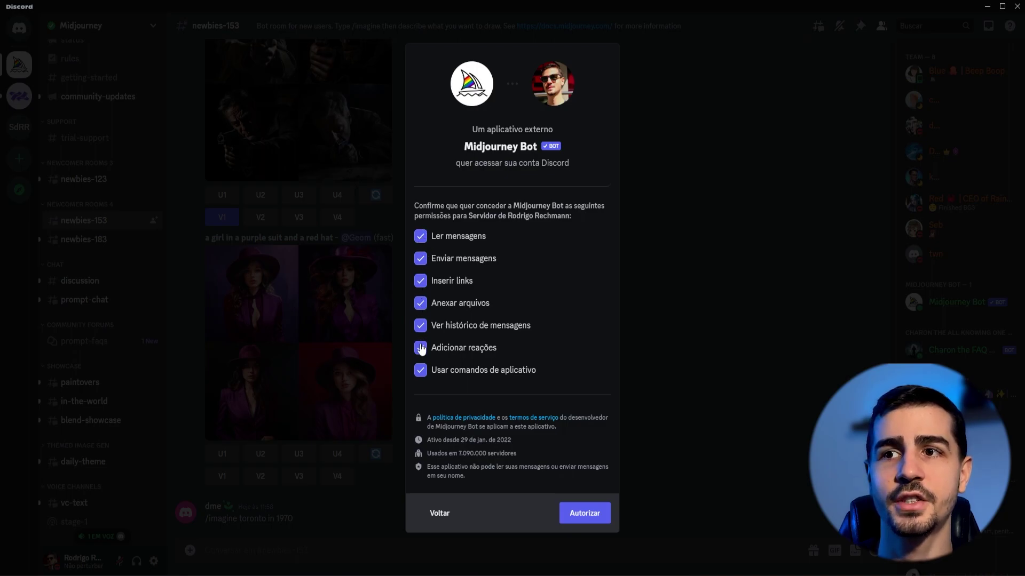
{"action": "left_click", "coordinate": [582, 511]}
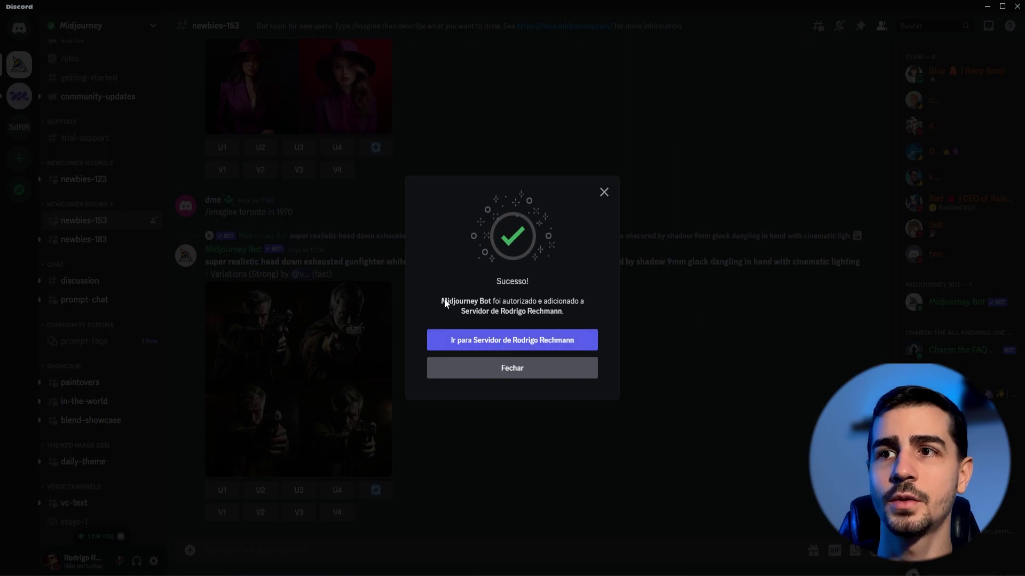
{"action": "left_click", "coordinate": [556, 343]}
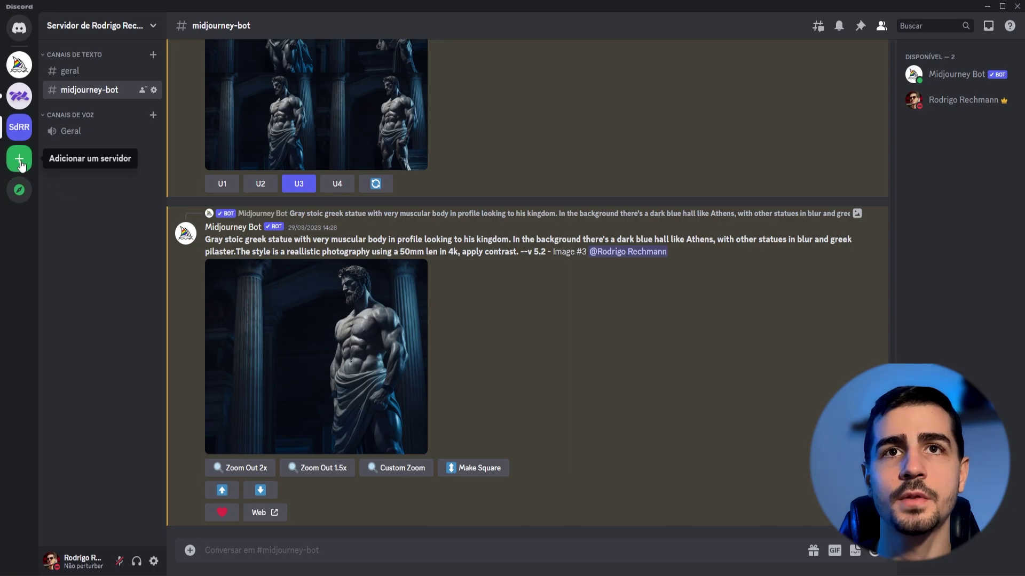
{"action": "left_click", "coordinate": [19, 163]}
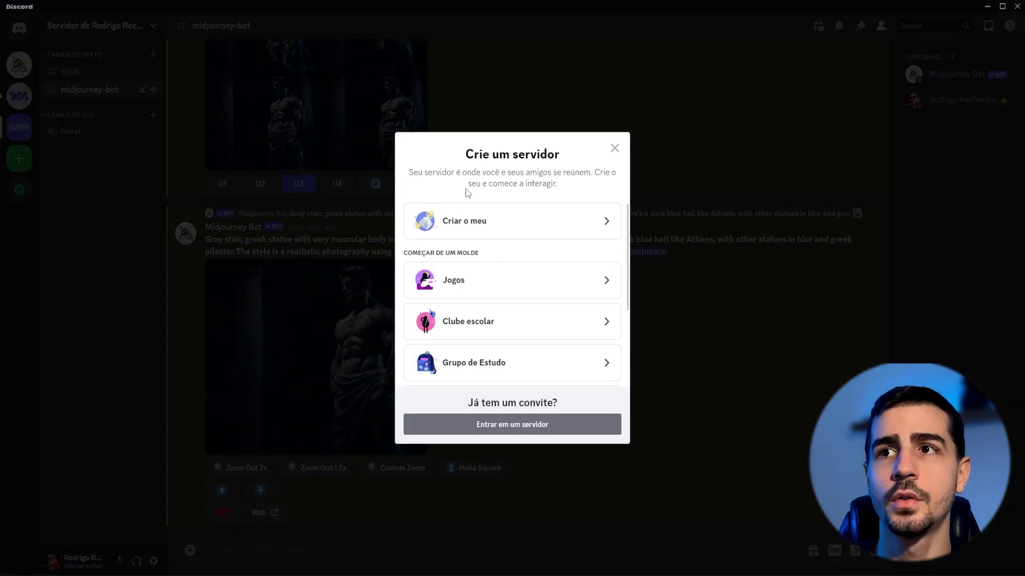
{"action": "left_click", "coordinate": [530, 231]}
{"action": "left_click", "coordinate": [524, 342]}
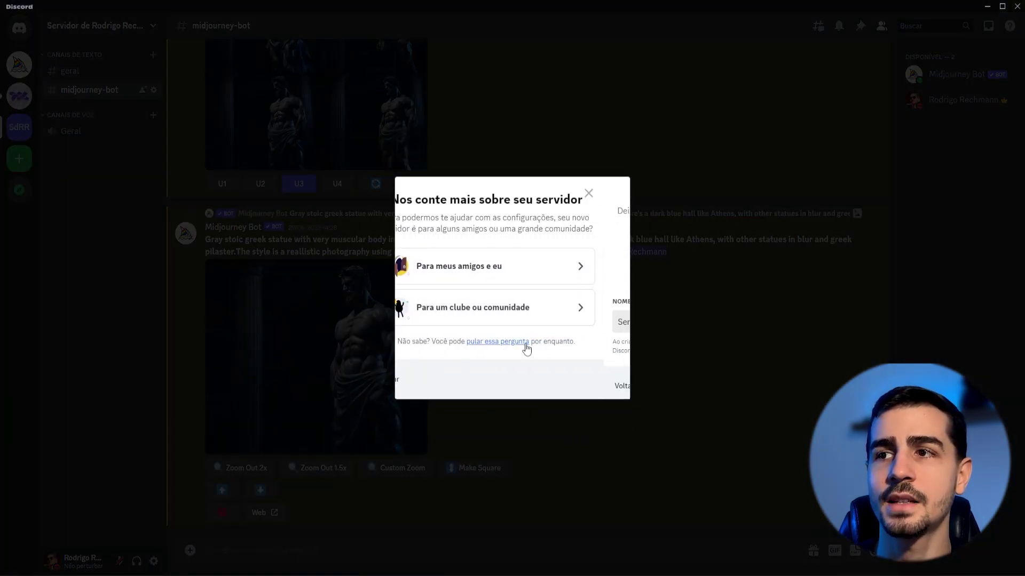
{"action": "left_click_drag", "start_coordinate": [422, 322], "coordinate": [565, 324]}
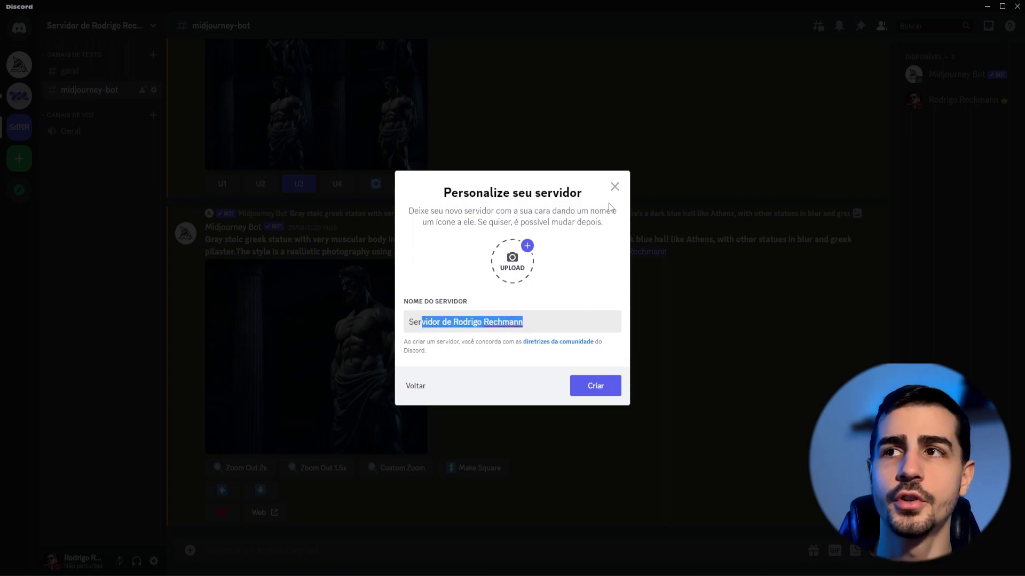
{"action": "left_click", "coordinate": [615, 188]}
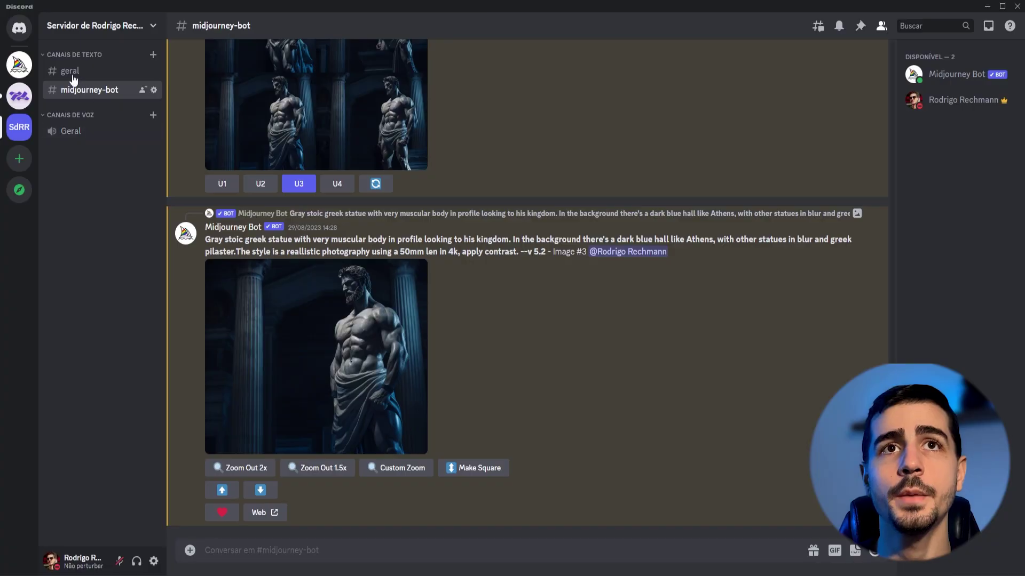
Step: View the Midjourney Bot profile in the Midjourney server's member list and return to the personal server
{"action": "left_click", "coordinate": [19, 65]}
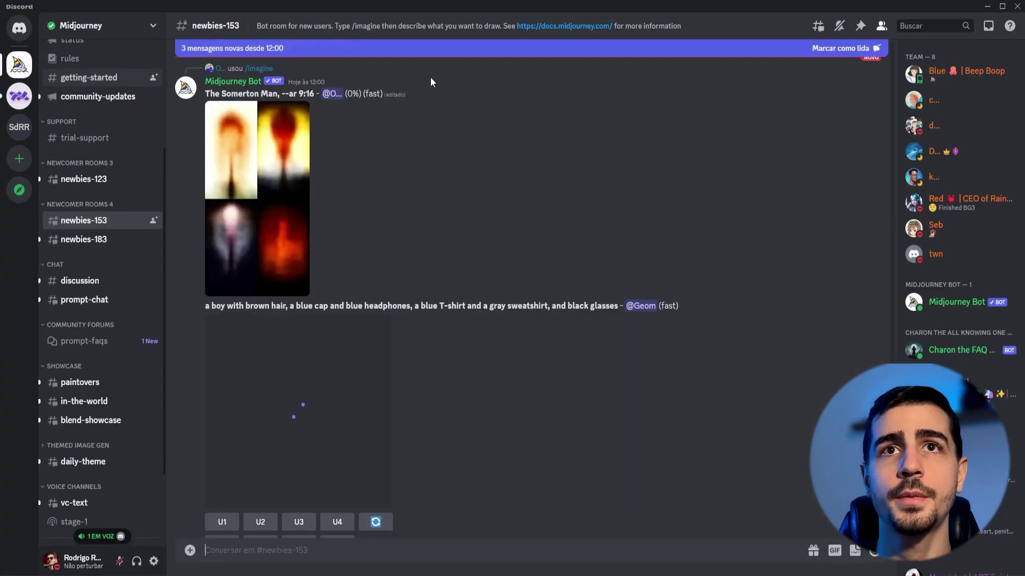
{"action": "left_click", "coordinate": [958, 300]}
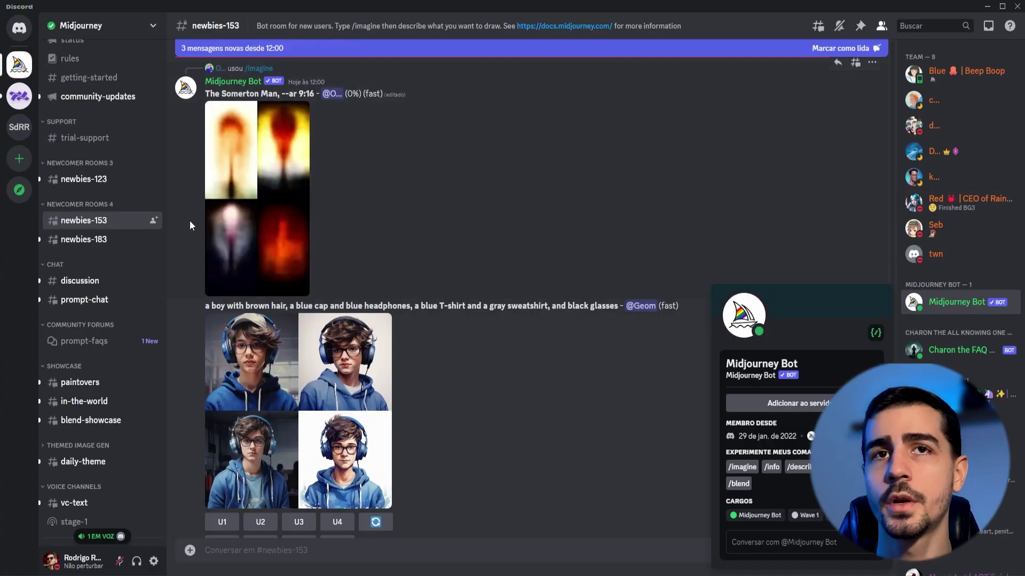
{"action": "left_click", "coordinate": [19, 127]}
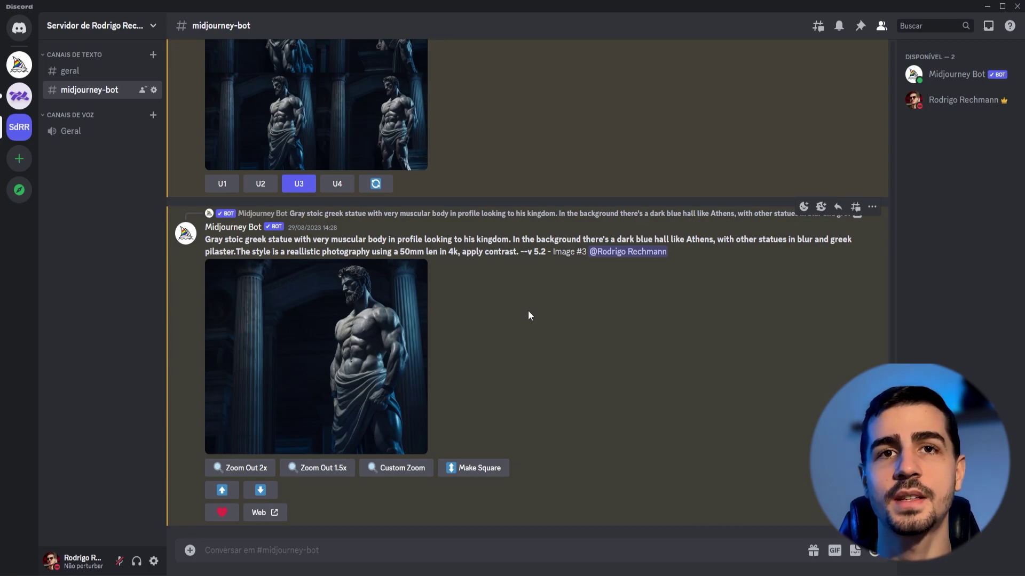
Step: Run the /settings command of Midjourney Bot in the midjourney-bot channel
{"action": "left_click", "coordinate": [408, 555]}
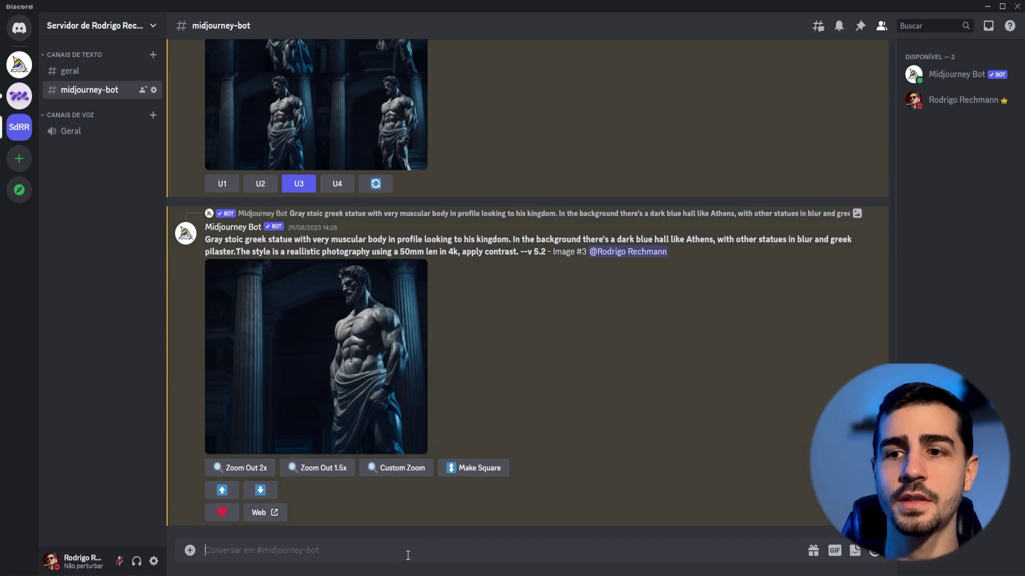
{"action": "type", "text": "/se"}
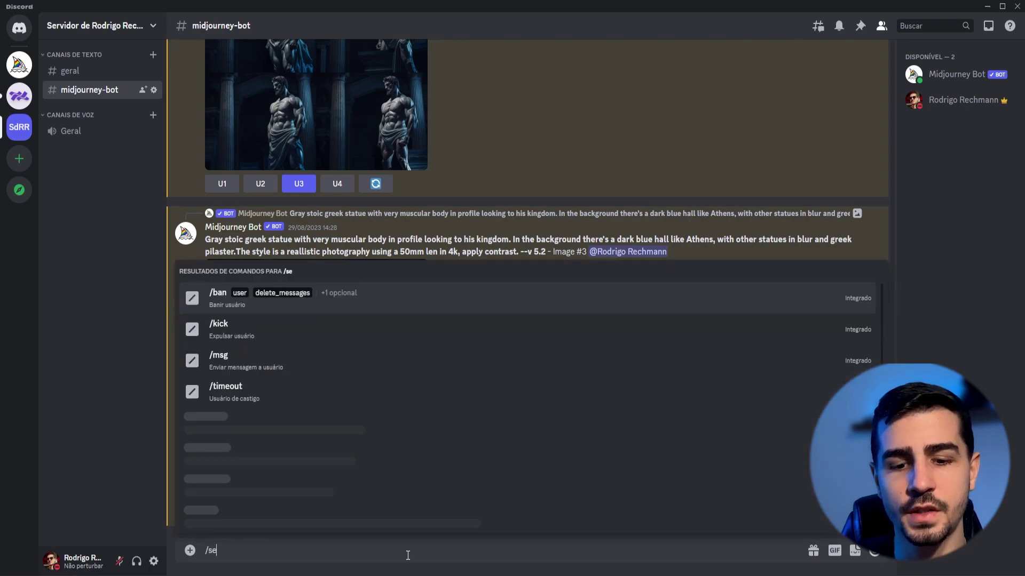
{"action": "type", "text": "ttings"}
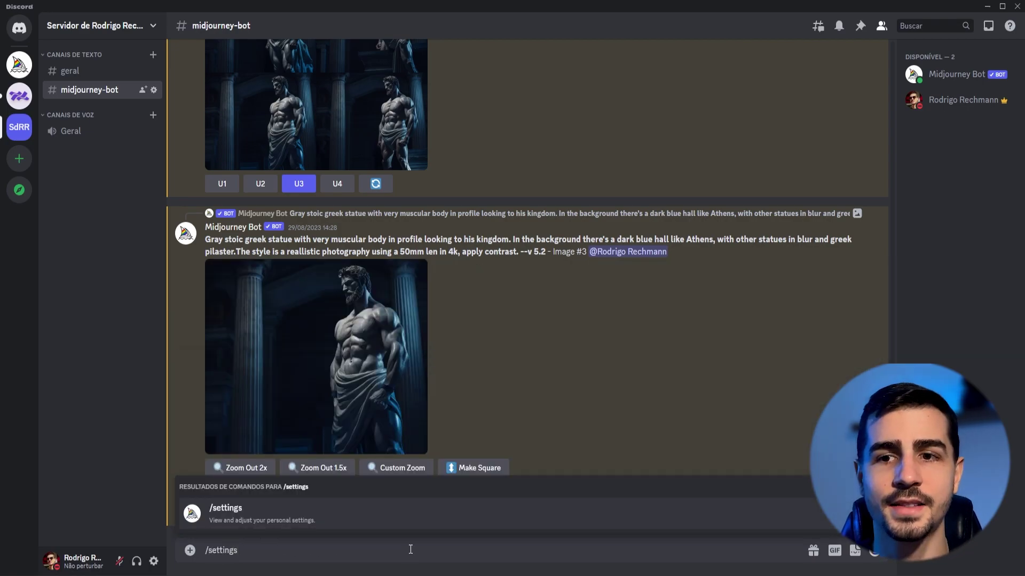
{"action": "left_click", "coordinate": [419, 512]}
{"action": "key", "text": "Return"}
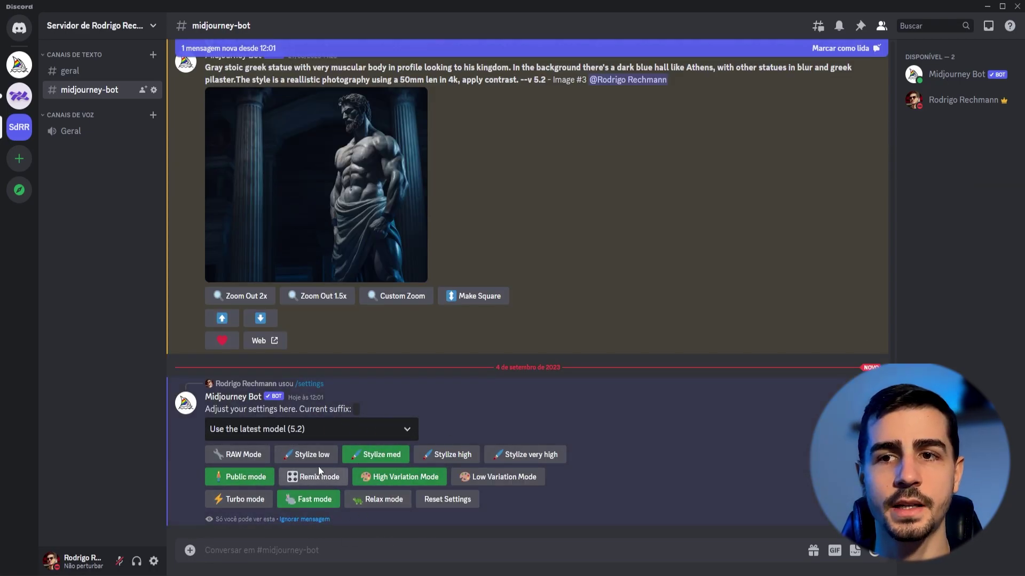
Step: Look through the available Midjourney and Niji model versions in the bot's settings and choose "Use the latest model (5.2)"
{"action": "left_click", "coordinate": [359, 432]}
{"action": "scroll", "coordinate": [363, 469], "scroll_direction": "down", "scroll_amount": 4}
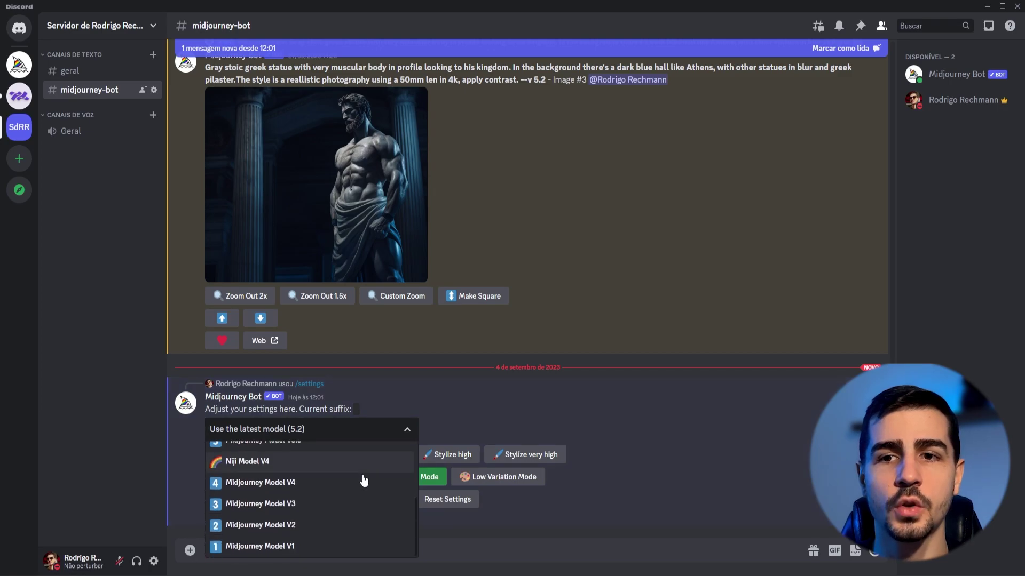
{"action": "scroll", "coordinate": [347, 539], "scroll_direction": "up", "scroll_amount": 5}
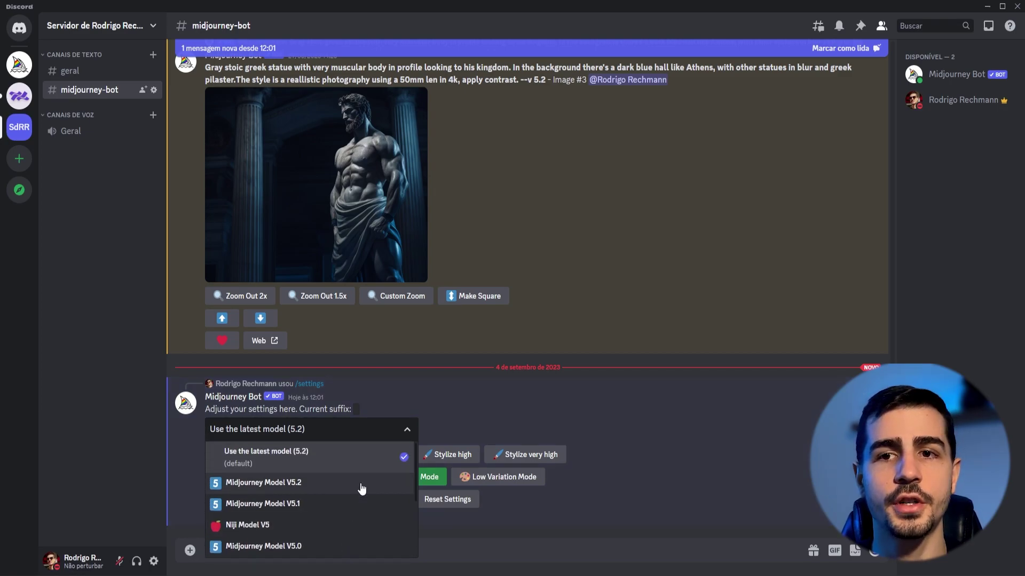
{"action": "scroll", "coordinate": [355, 518], "scroll_direction": "down", "scroll_amount": 5}
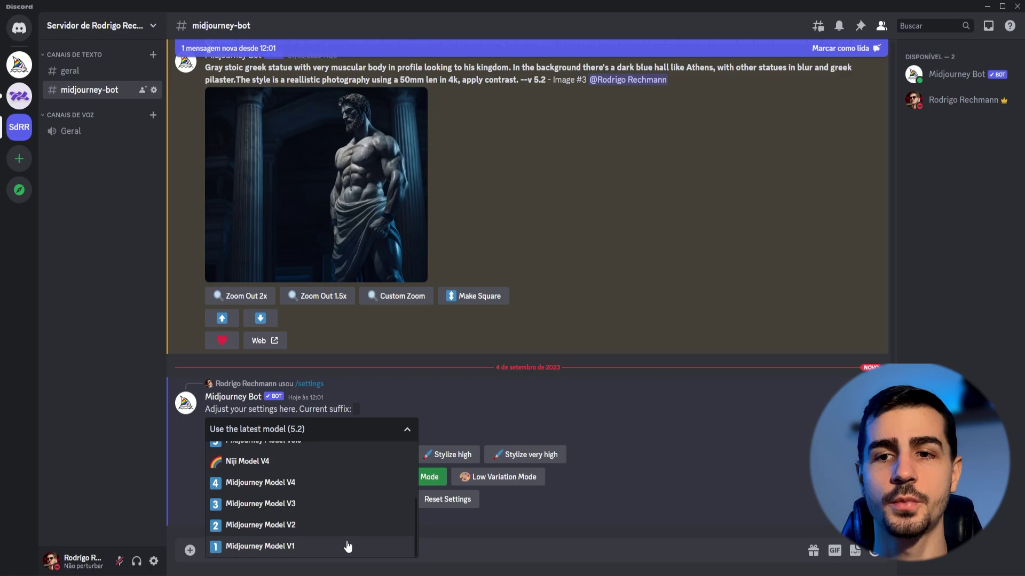
{"action": "scroll", "coordinate": [347, 548], "scroll_direction": "up", "scroll_amount": 2}
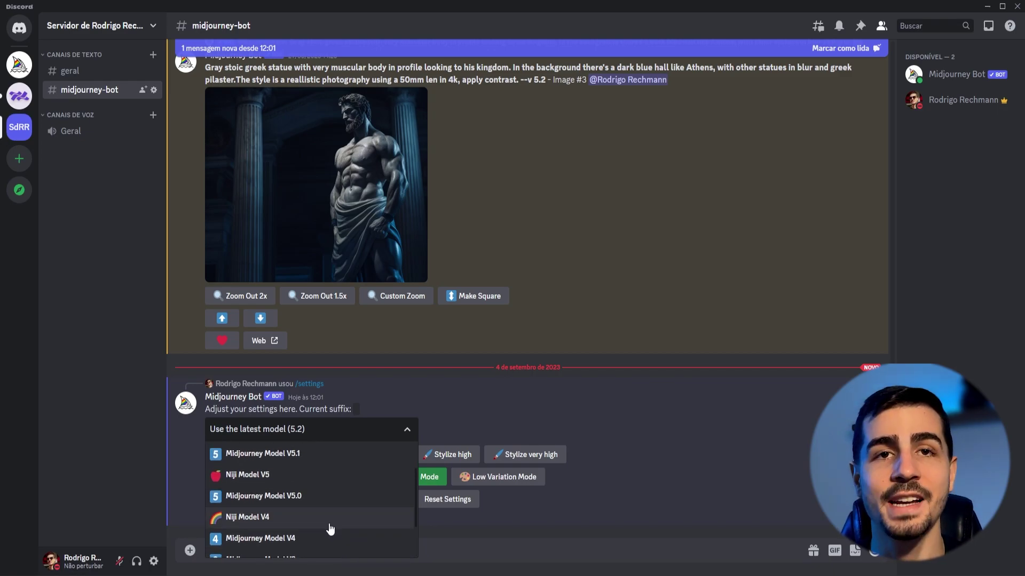
{"action": "scroll", "coordinate": [320, 539], "scroll_direction": "up", "scroll_amount": 2}
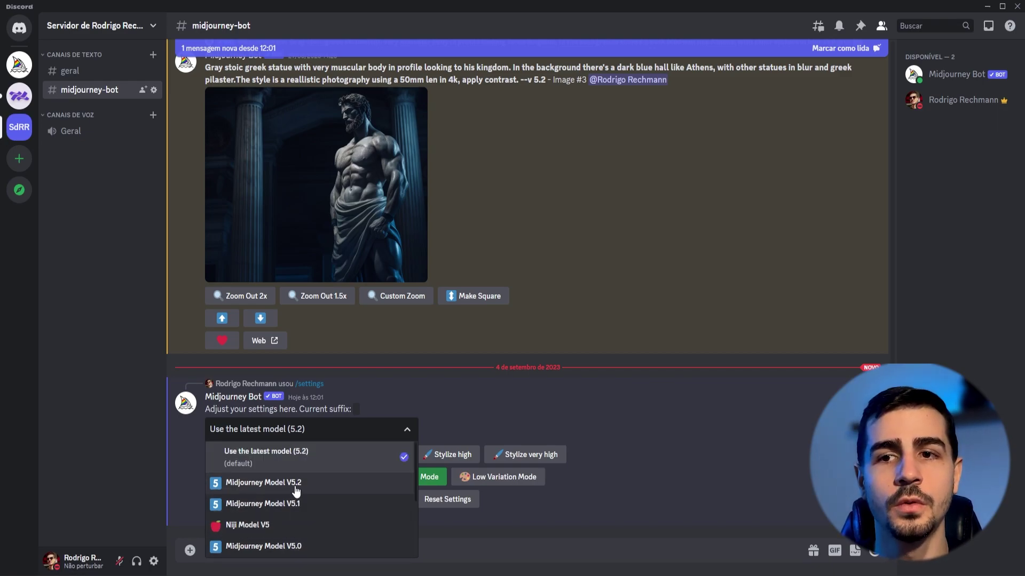
{"action": "scroll", "coordinate": [305, 513], "scroll_direction": "down", "scroll_amount": 3}
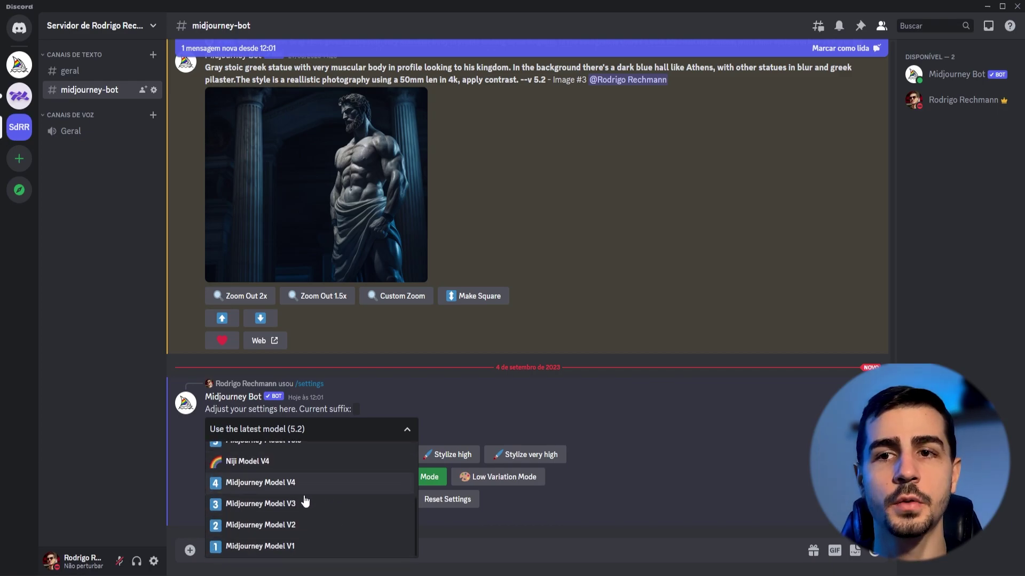
{"action": "scroll", "coordinate": [290, 547], "scroll_direction": "up", "scroll_amount": 3}
{"action": "scroll", "coordinate": [278, 544], "scroll_direction": "down", "scroll_amount": 3}
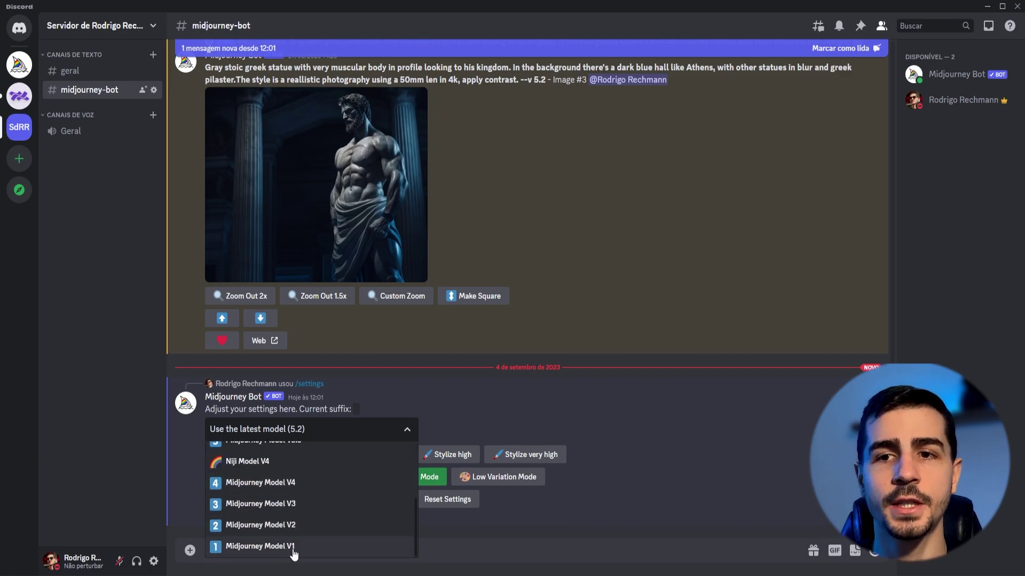
{"action": "scroll", "coordinate": [298, 535], "scroll_direction": "up", "scroll_amount": 2}
{"action": "scroll", "coordinate": [298, 535], "scroll_direction": "up", "scroll_amount": 2}
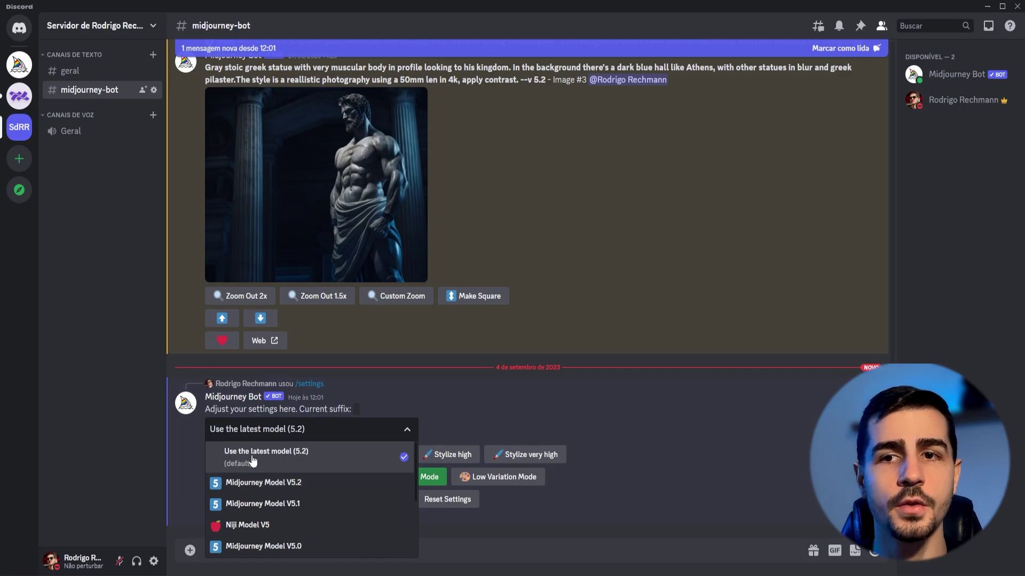
{"action": "left_click", "coordinate": [302, 455]}
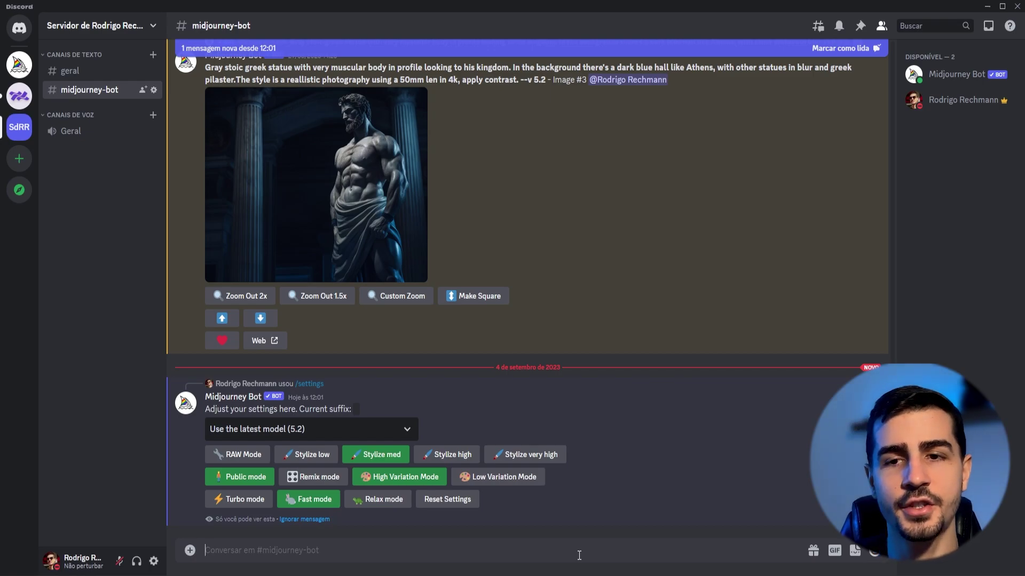
Step: Generate images with the /imagine command using the prompt "a woman"
{"action": "type", "text": "/imagine"}
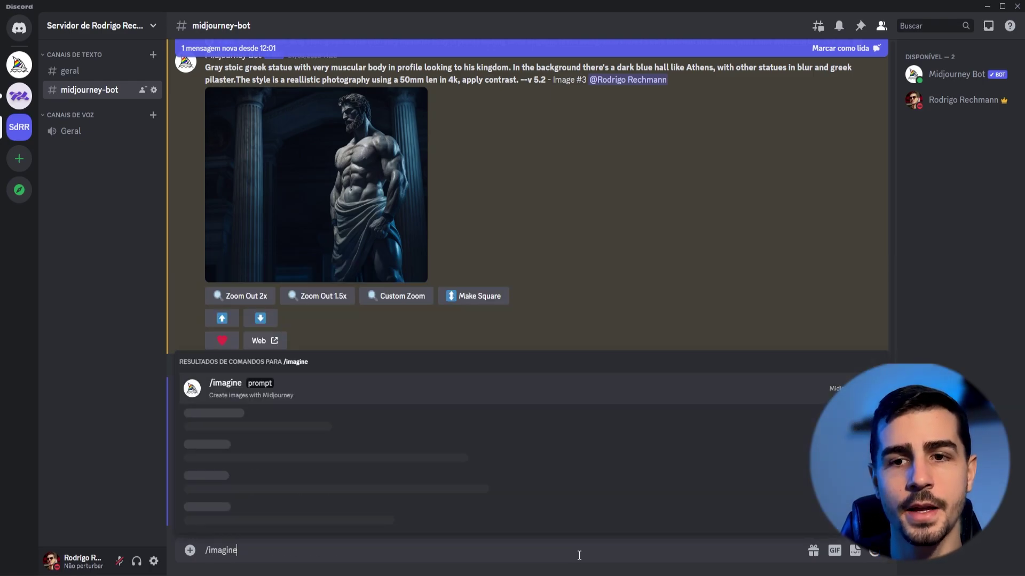
{"action": "key", "text": "Return"}
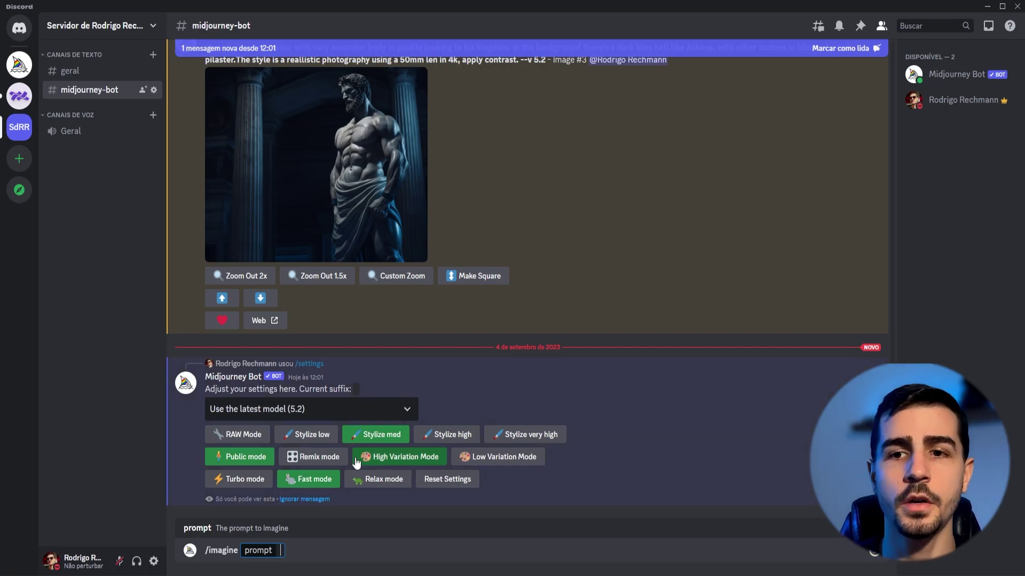
{"action": "type", "text": "a woman"}
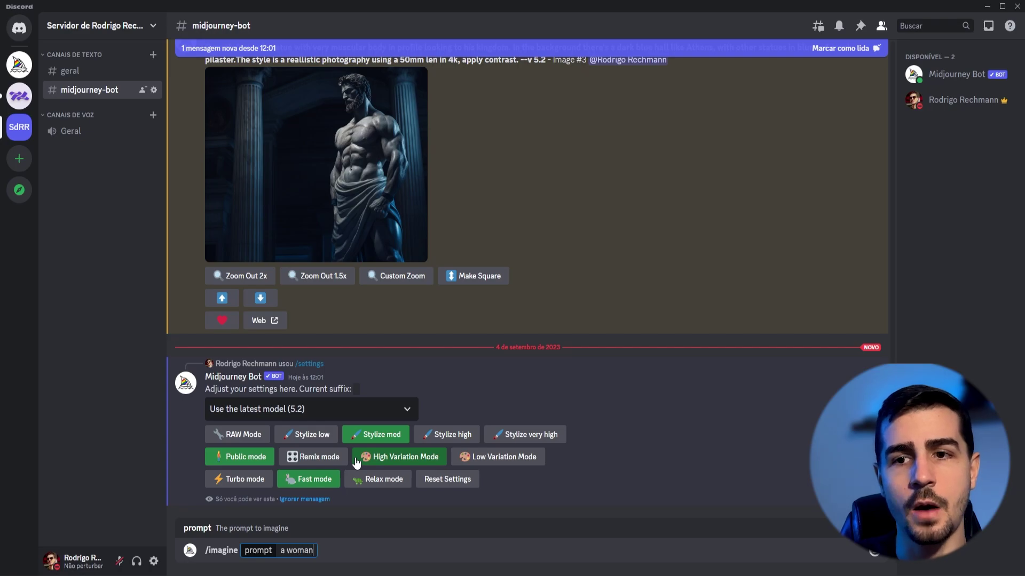
{"action": "key", "text": "Return"}
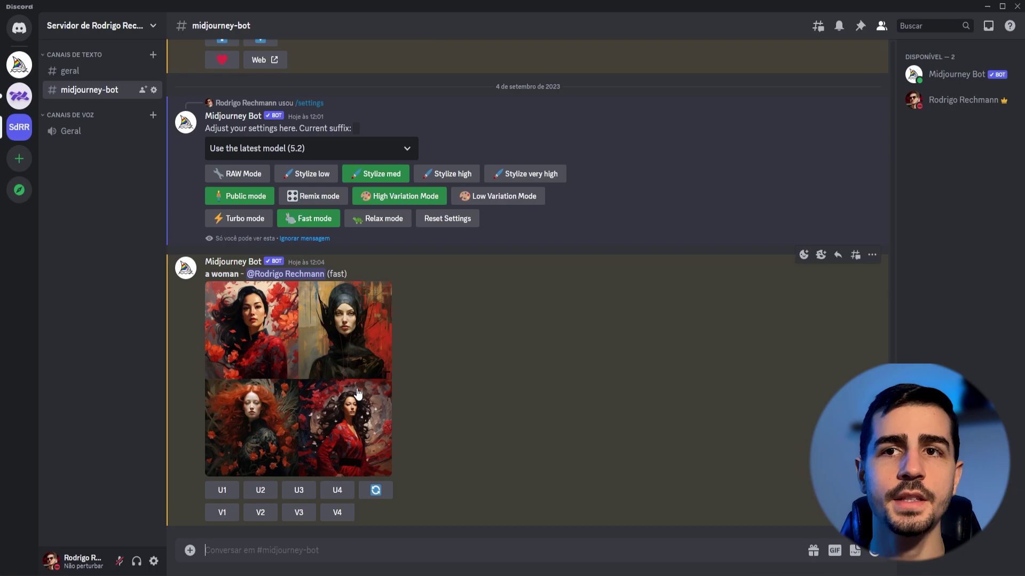
Step: View the generated "a woman" image grid enlarged, close it, and upscale the third image
{"action": "left_click", "coordinate": [355, 387]}
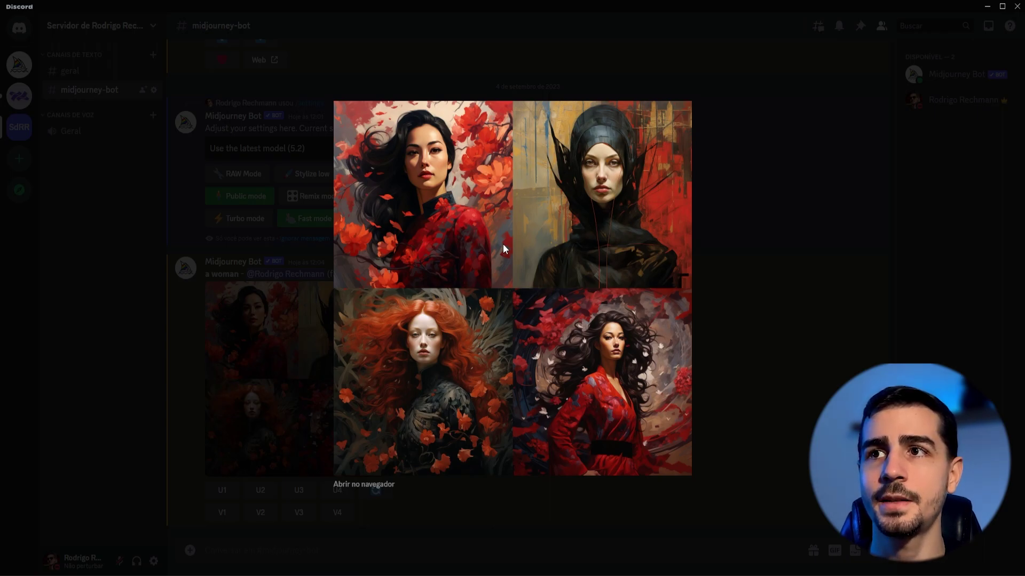
{"action": "left_click", "coordinate": [731, 341]}
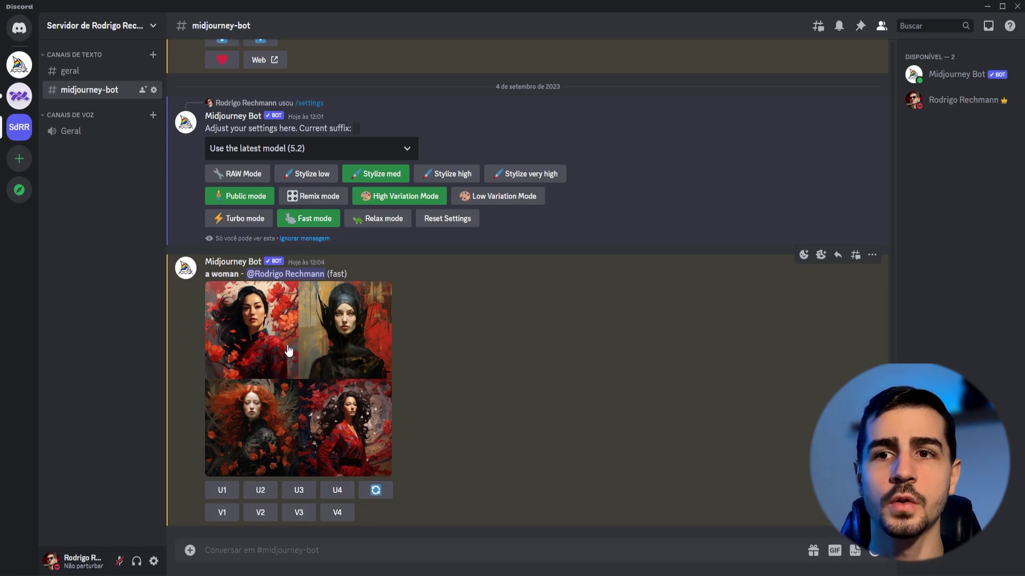
{"action": "left_click", "coordinate": [300, 491]}
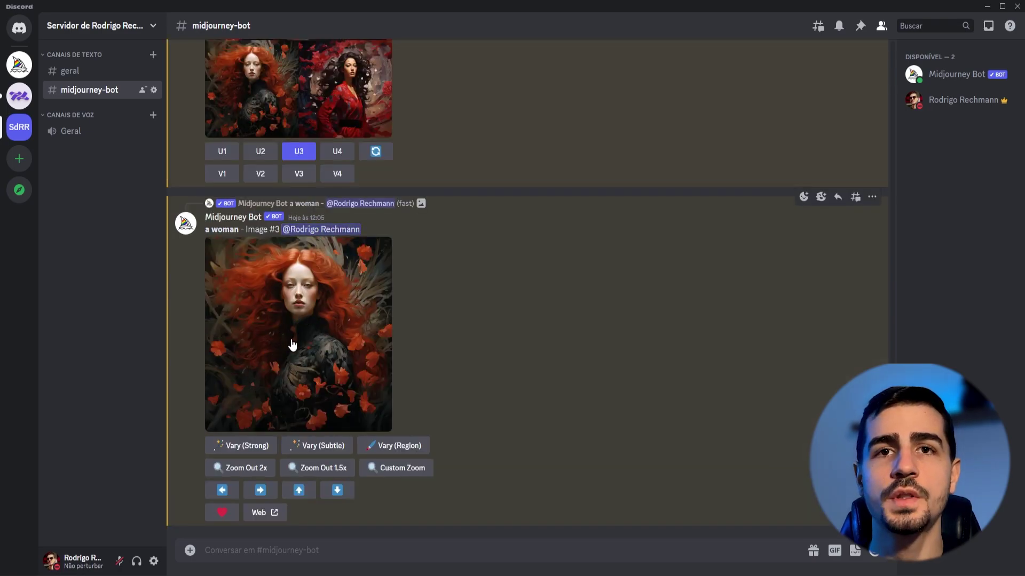
Step: Create variations of the fourth image in the original "a woman" grid
{"action": "scroll", "coordinate": [318, 366], "scroll_direction": "up", "scroll_amount": 2}
{"action": "scroll", "coordinate": [319, 364], "scroll_direction": "up", "scroll_amount": 1}
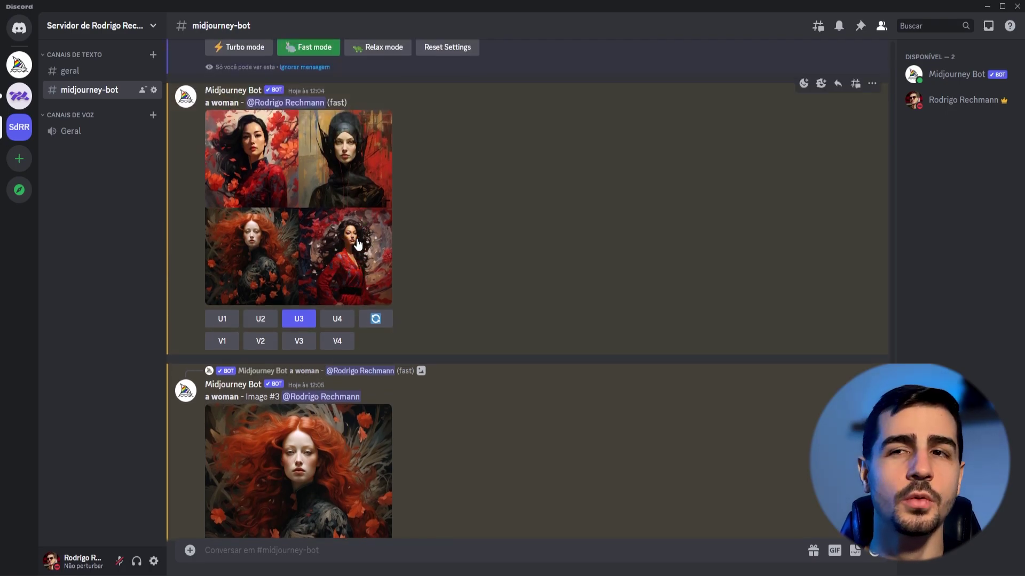
{"action": "left_click", "coordinate": [336, 345]}
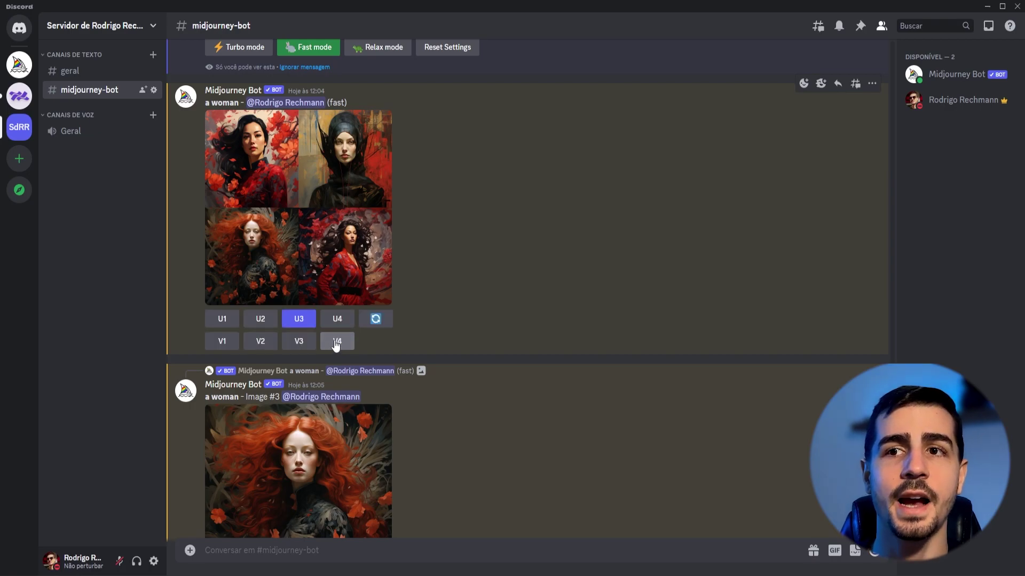
Step: Regenerate the whole original "a woman" grid to get a new set of four images
{"action": "scroll", "coordinate": [339, 265], "scroll_direction": "up", "scroll_amount": 4}
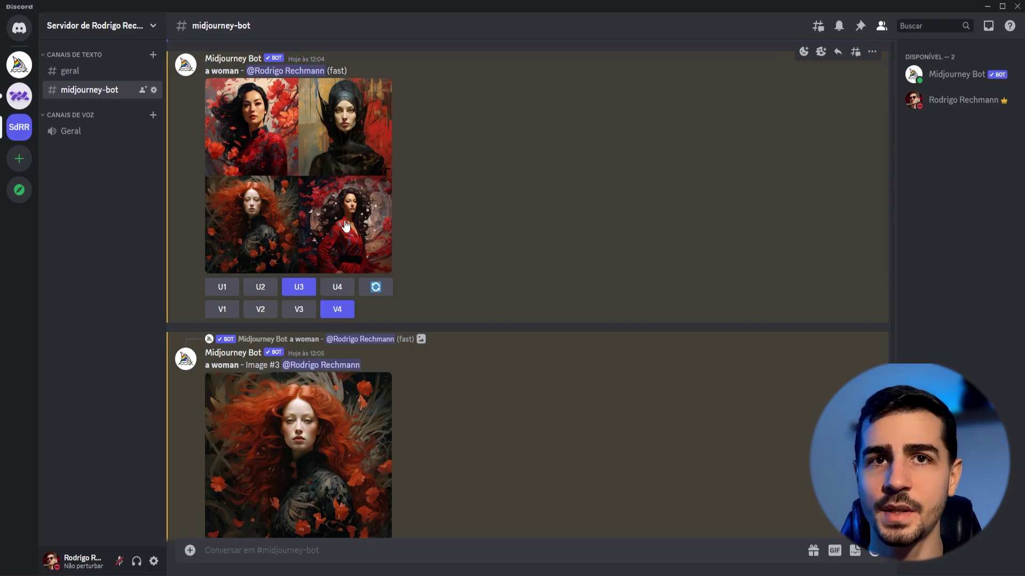
{"action": "scroll", "coordinate": [345, 226], "scroll_direction": "up", "scroll_amount": 1}
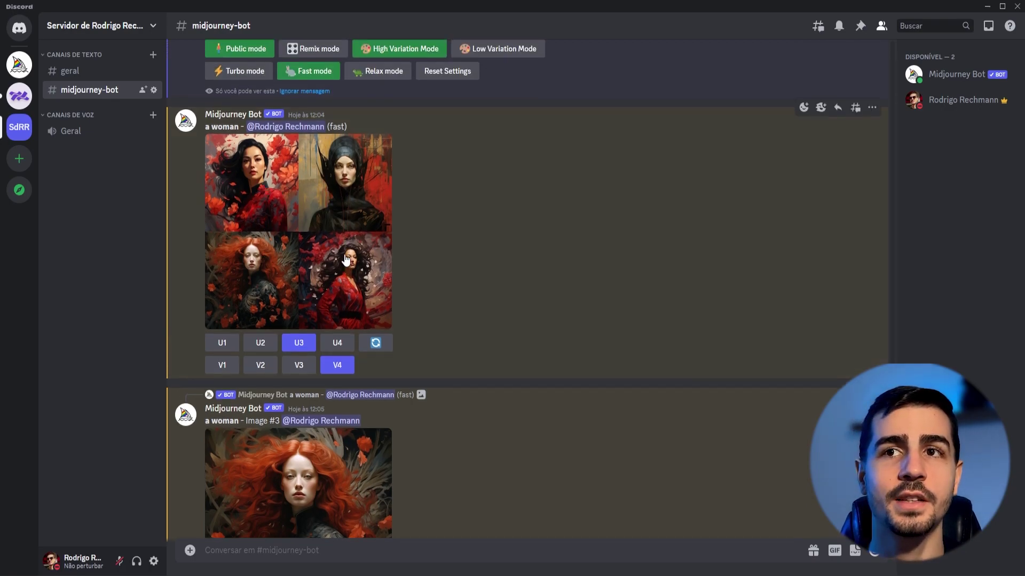
{"action": "left_click", "coordinate": [385, 346]}
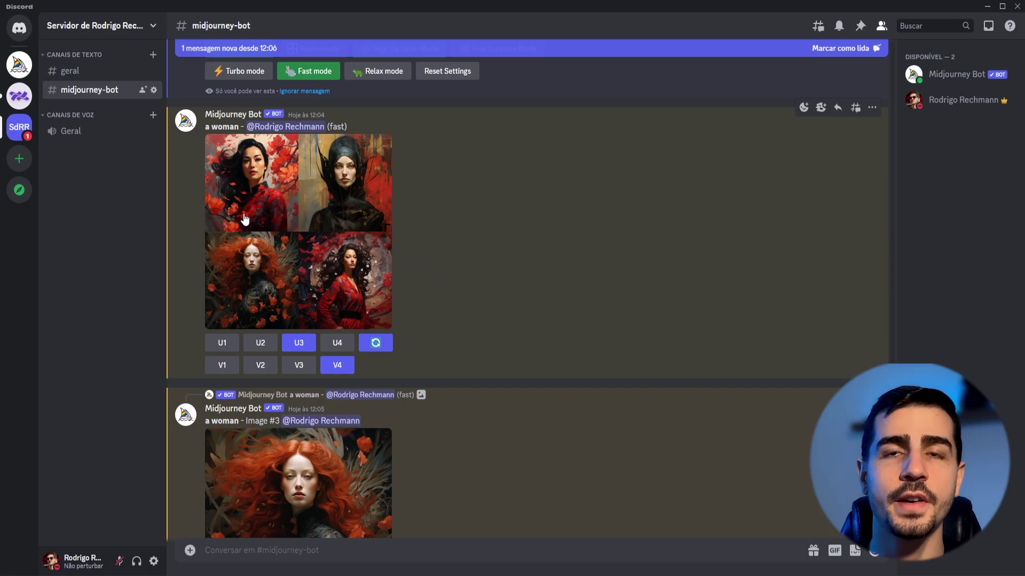
Step: Compare the enlarged grid of variations with the enlarged original "a woman" grid
{"action": "left_click", "coordinate": [320, 359]}
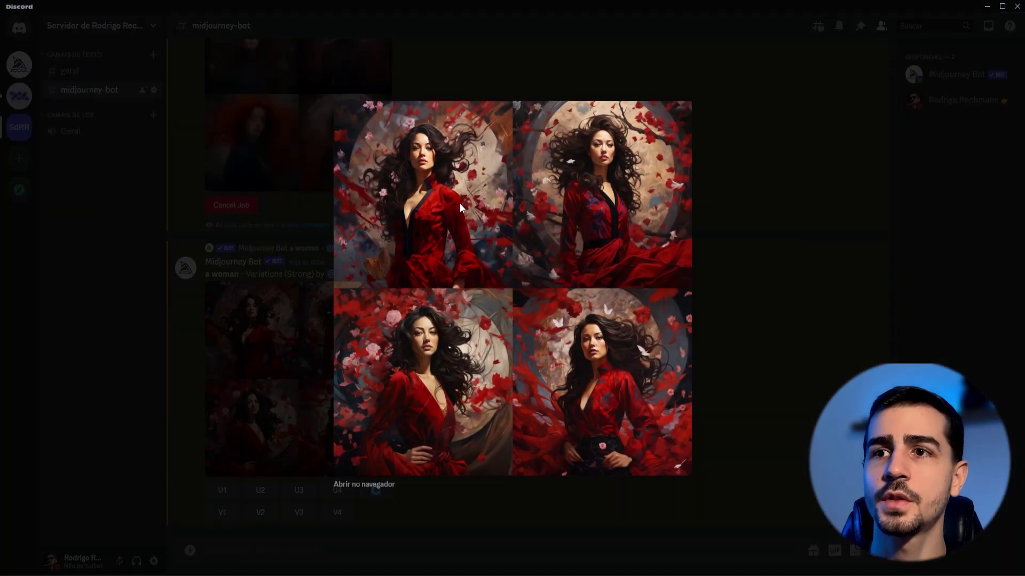
{"action": "left_click", "coordinate": [254, 325]}
{"action": "scroll", "coordinate": [367, 283], "scroll_direction": "down", "scroll_amount": 10}
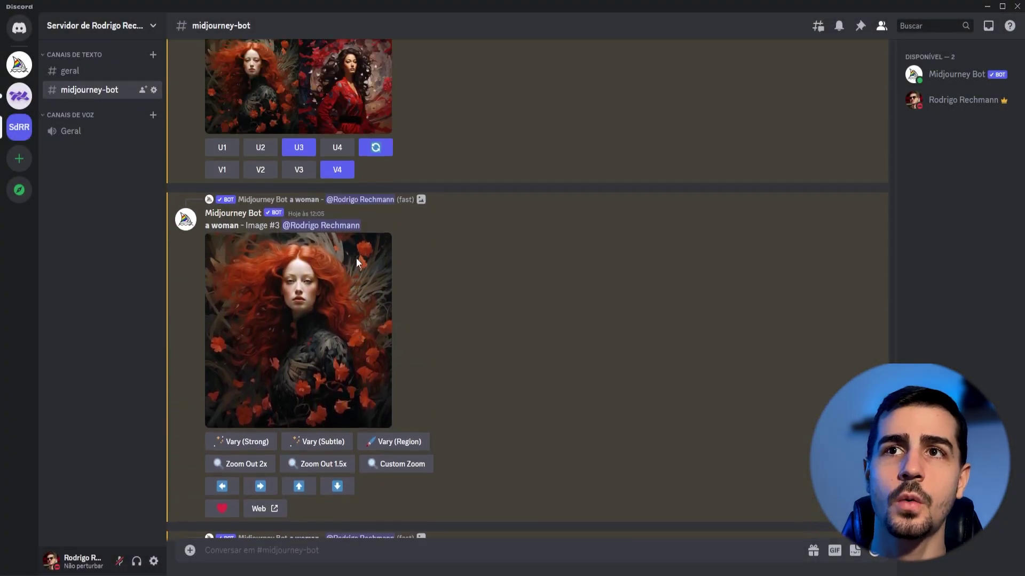
{"action": "scroll", "coordinate": [357, 257], "scroll_direction": "up", "scroll_amount": 4}
{"action": "left_click", "coordinate": [355, 259]}
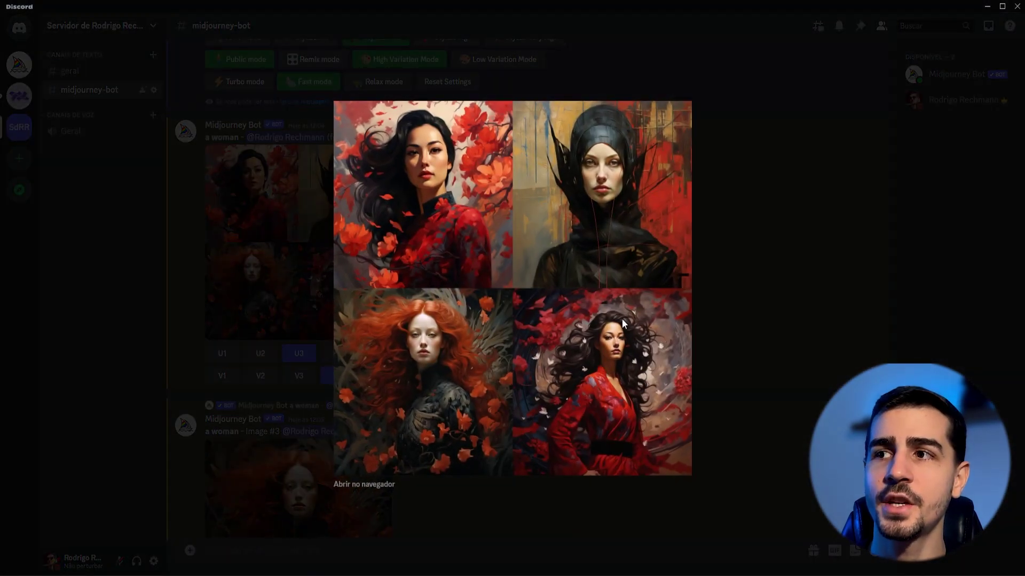
Step: View the variations of the fourth image and the regenerated "a woman" grid enlarged, and compare them with the original grid
{"action": "left_click", "coordinate": [694, 350]}
{"action": "scroll", "coordinate": [376, 375], "scroll_direction": "down", "scroll_amount": 10}
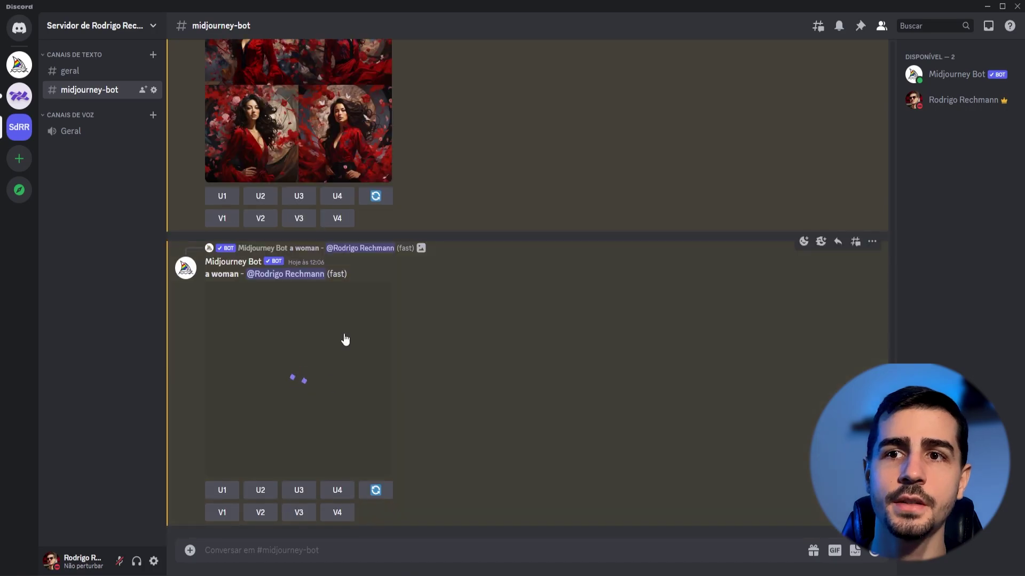
{"action": "left_click", "coordinate": [342, 129]}
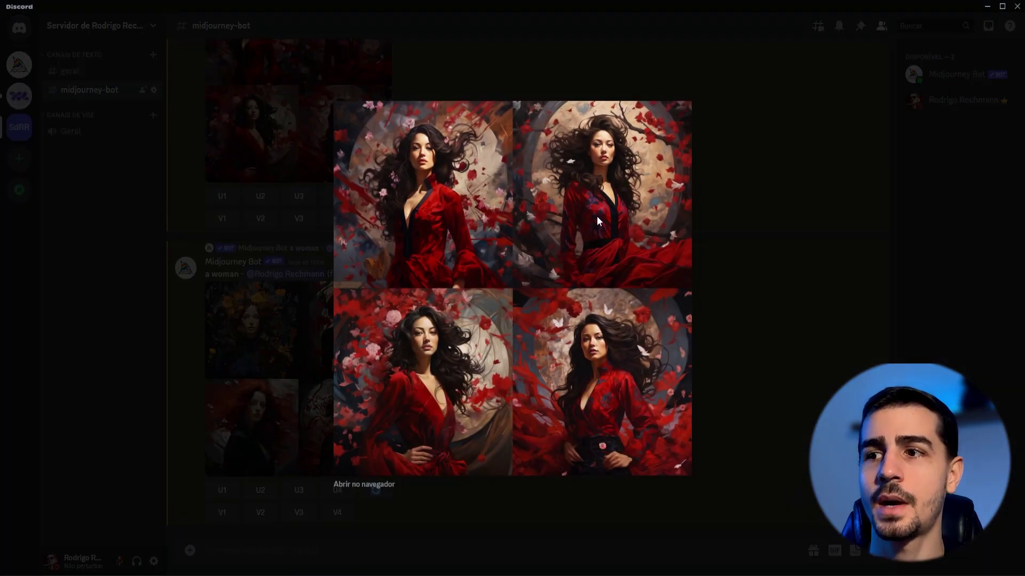
{"action": "key", "text": "Escape"}
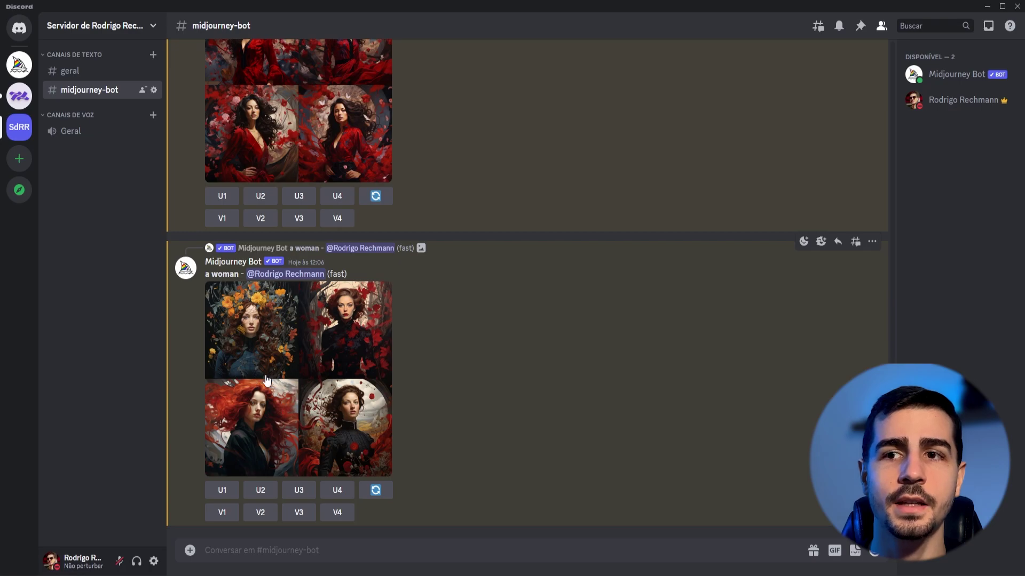
{"action": "left_click", "coordinate": [353, 339]}
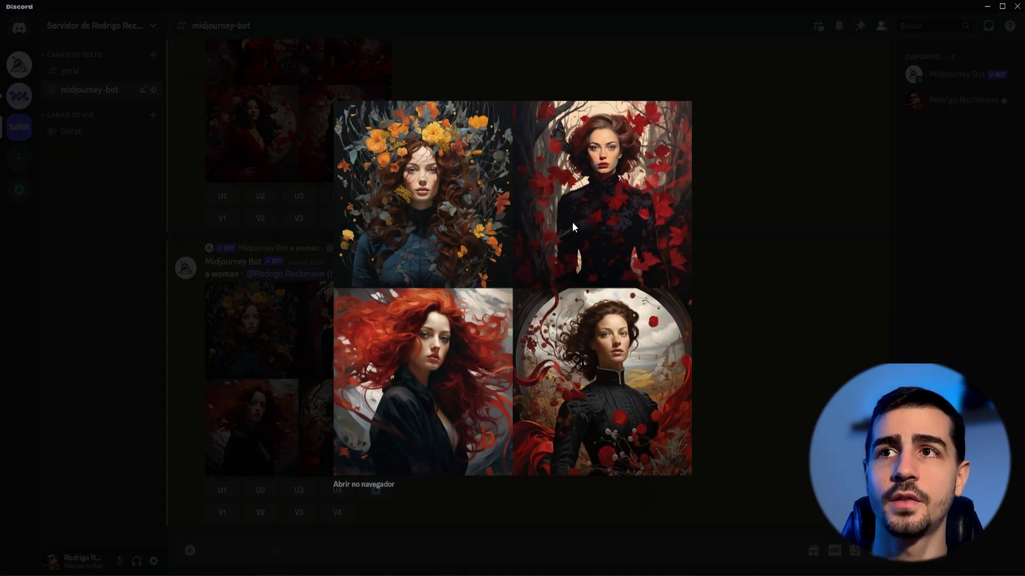
{"action": "left_click", "coordinate": [719, 339]}
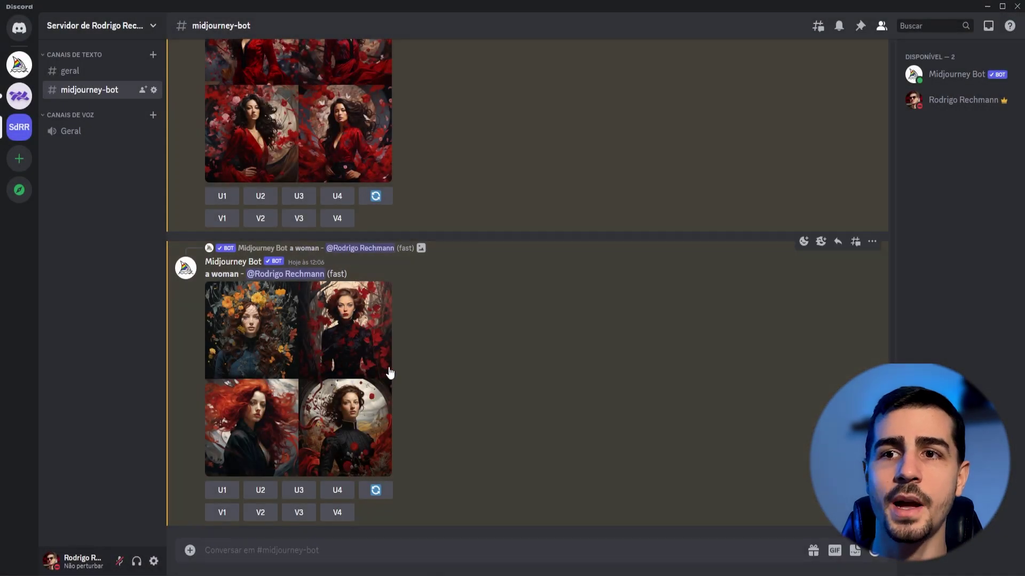
{"action": "scroll", "coordinate": [397, 376], "scroll_direction": "up", "scroll_amount": 4}
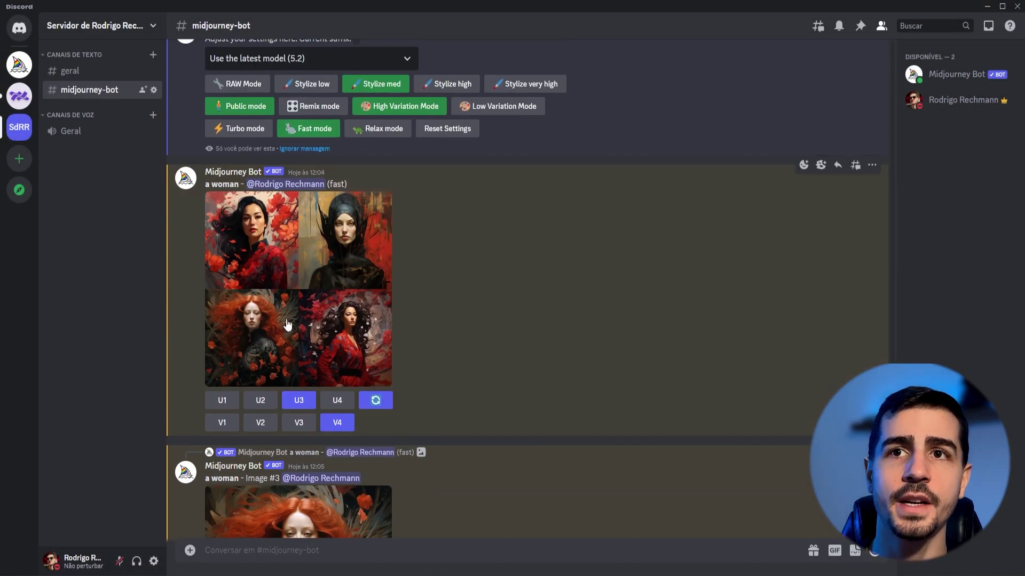
{"action": "scroll", "coordinate": [437, 325], "scroll_direction": "down", "scroll_amount": 12}
{"action": "scroll", "coordinate": [422, 356], "scroll_direction": "down", "scroll_amount": 2}
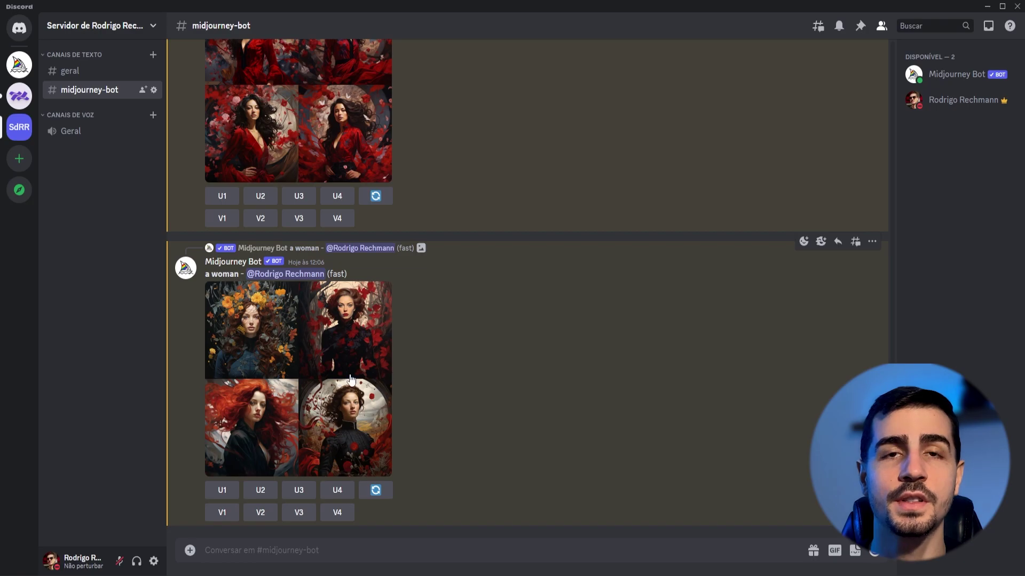
Step: Open the Vary (Region) editor for the upscaled third "a woman" image
{"action": "scroll", "coordinate": [425, 304], "scroll_direction": "up", "scroll_amount": 10}
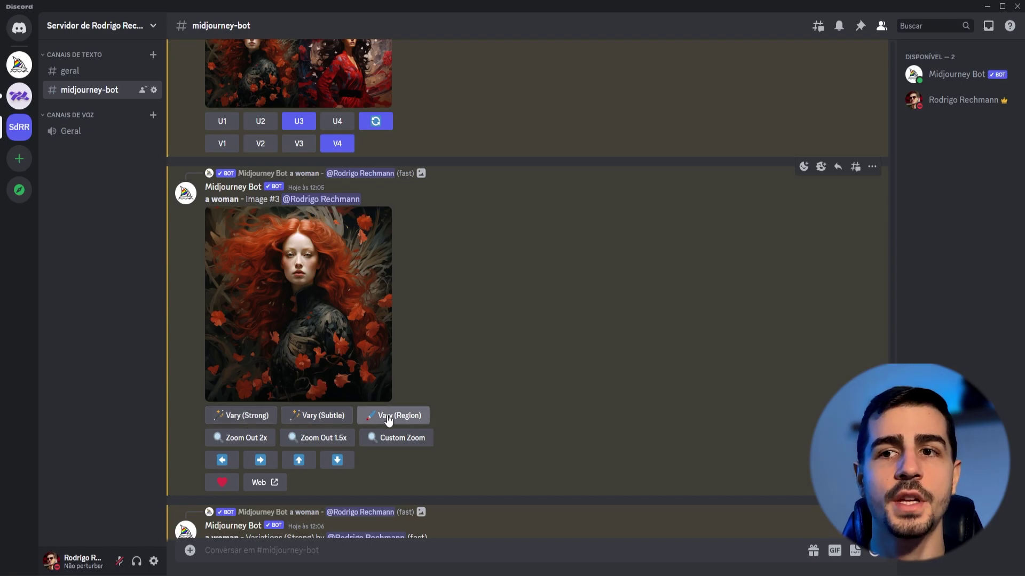
{"action": "scroll", "coordinate": [248, 421], "scroll_direction": "up", "scroll_amount": 1}
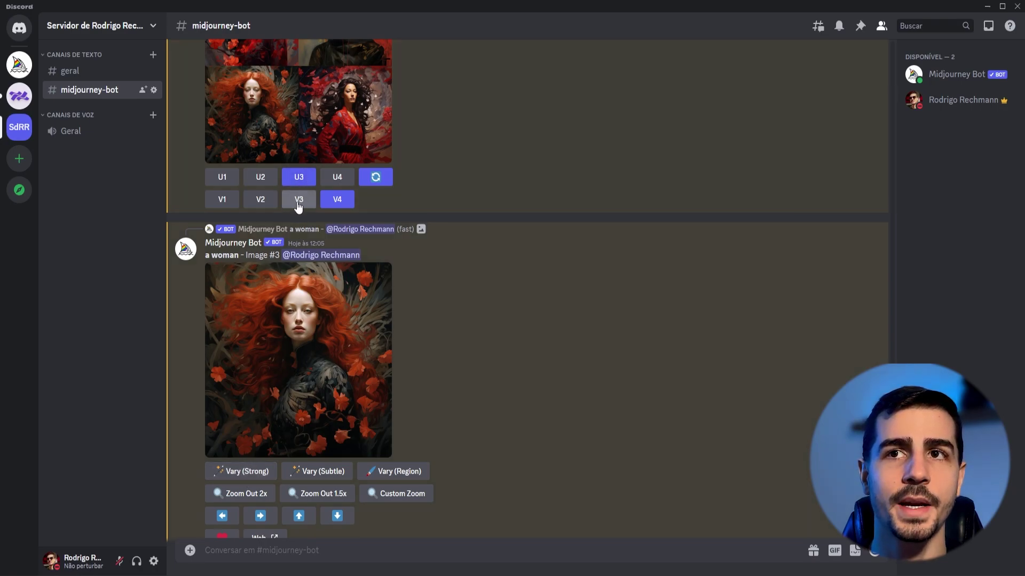
{"action": "scroll", "coordinate": [320, 472], "scroll_direction": "down", "scroll_amount": 1}
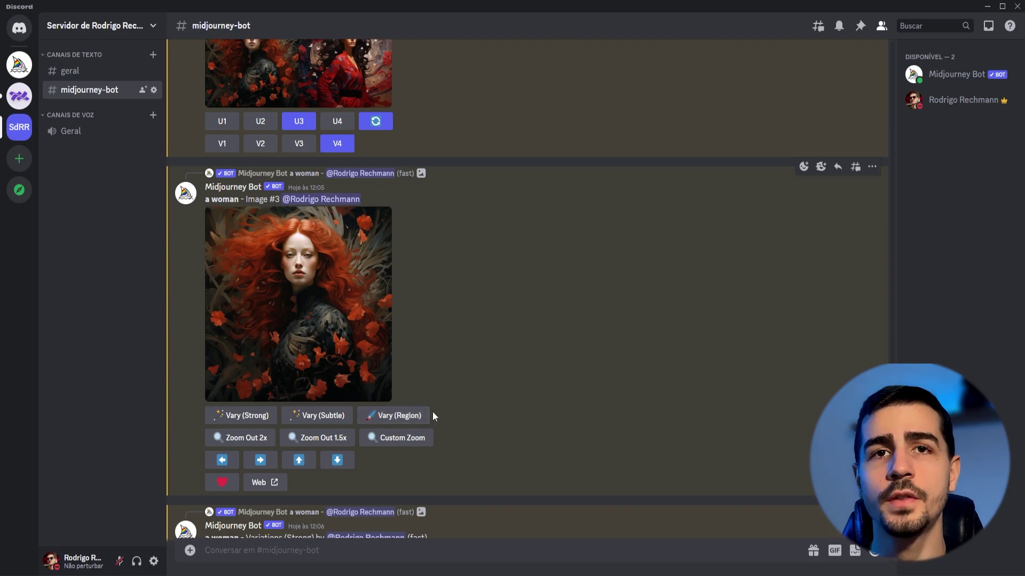
{"action": "left_click", "coordinate": [404, 421]}
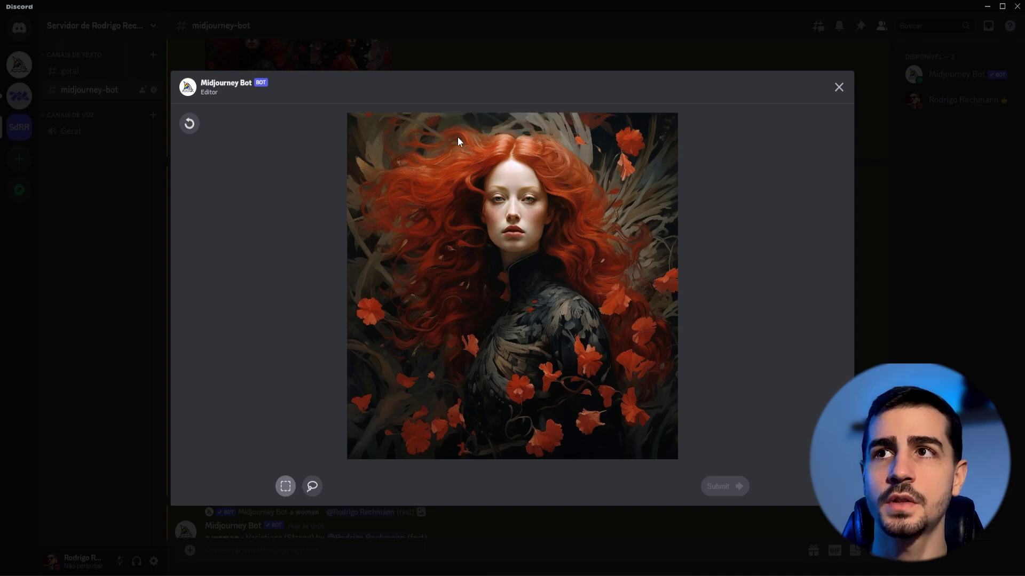
Step: Try a rectangular selection over the woman's face and shoulder plus a lasso selection beside it, and undo both
{"action": "left_click_drag", "start_coordinate": [457, 137], "coordinate": [617, 335]}
{"action": "left_click", "coordinate": [312, 486]}
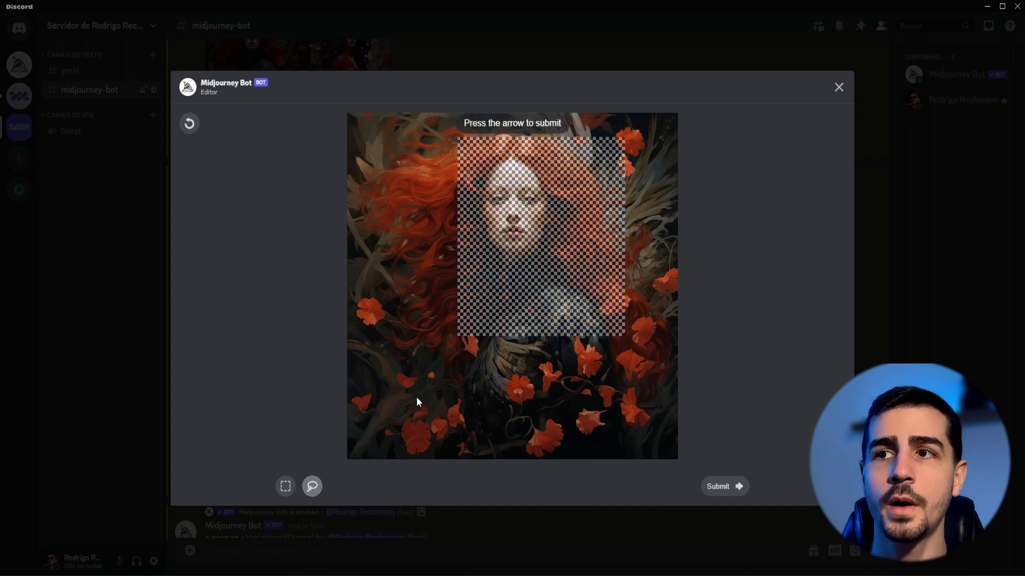
{"action": "mouse_move", "coordinate": [417, 398]}
{"action": "left_mouse_down"}
{"action": "mouse_move", "coordinate": [384, 324]}
{"action": "mouse_move", "coordinate": [410, 302]}
{"action": "mouse_move", "coordinate": [487, 400]}
{"action": "mouse_move", "coordinate": [482, 216]}
{"action": "mouse_move", "coordinate": [459, 212]}
{"action": "left_mouse_up"}
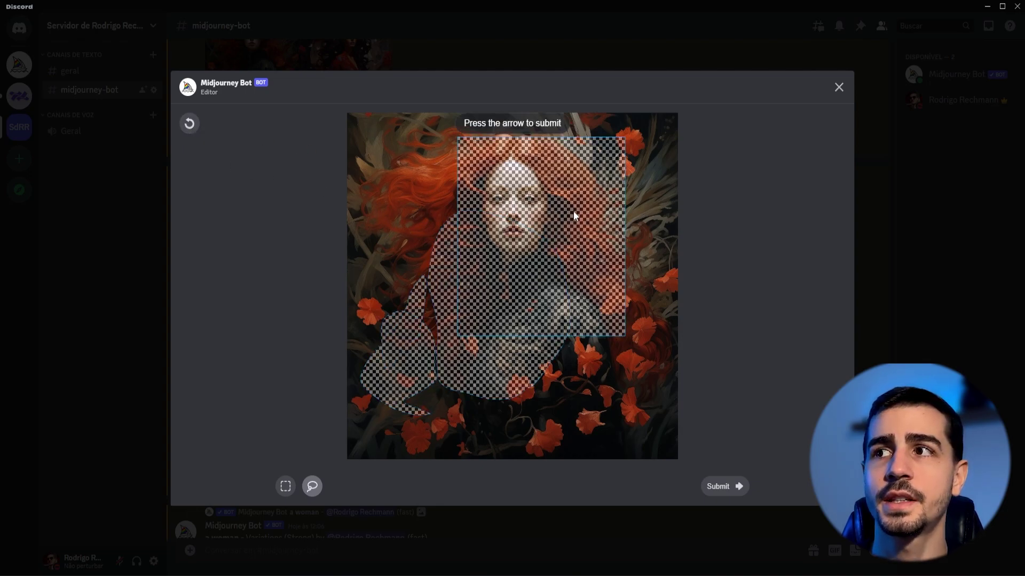
{"action": "left_click", "coordinate": [190, 127]}
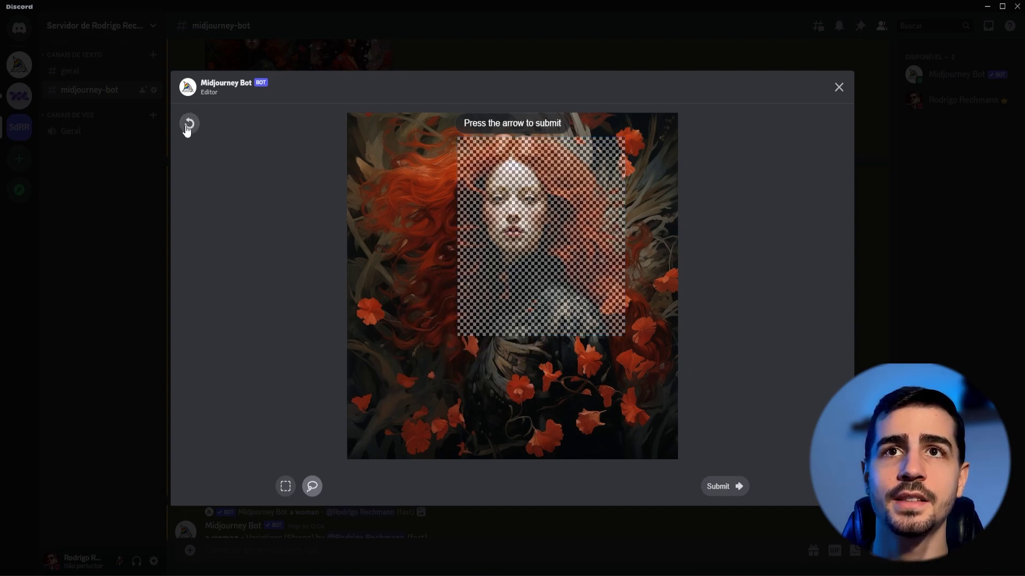
{"action": "left_click", "coordinate": [190, 125]}
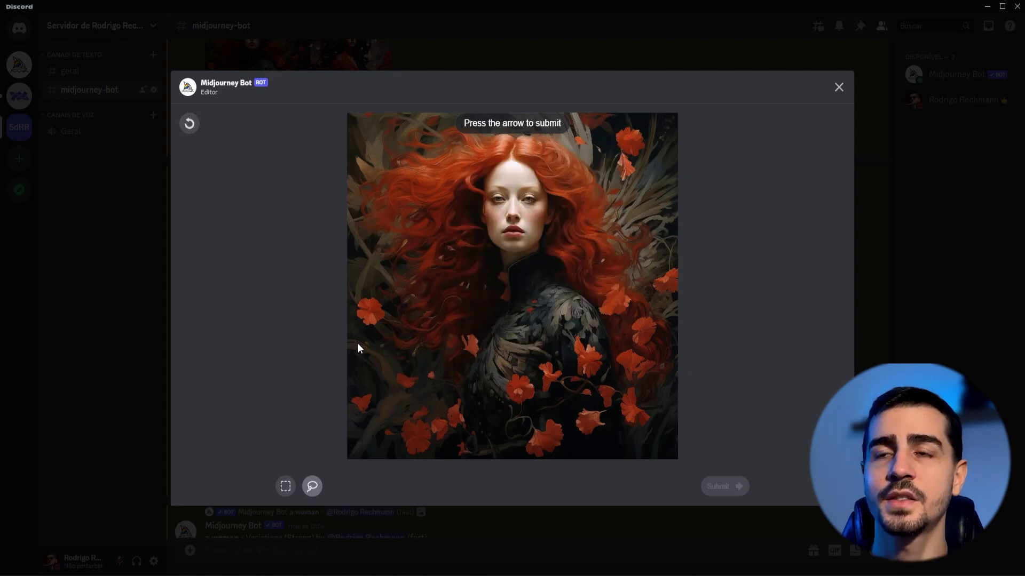
Step: Select a rectangular region around the woman's face and neck and submit it for region variations
{"action": "left_click", "coordinate": [285, 487]}
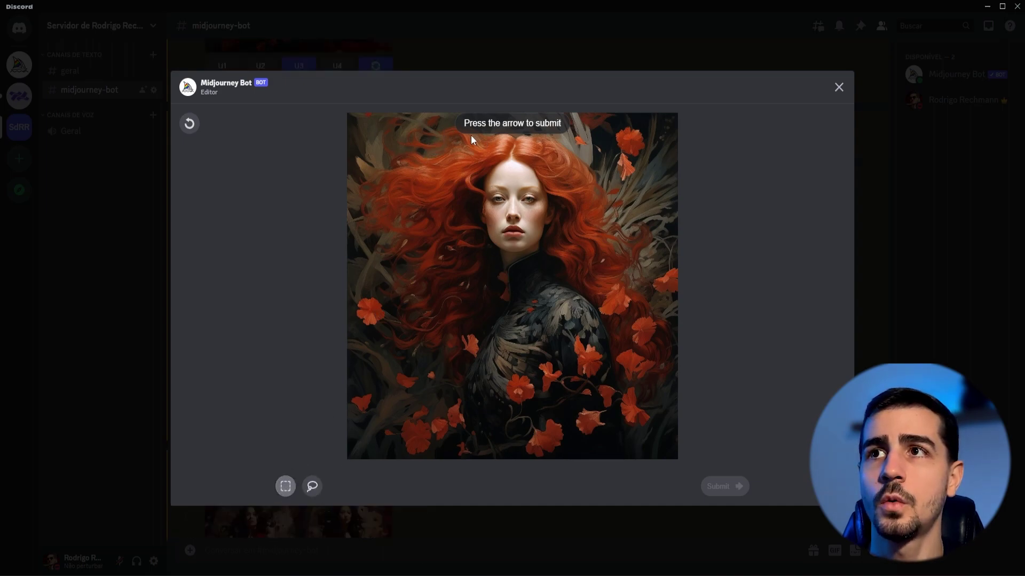
{"action": "left_click_drag", "start_coordinate": [471, 135], "coordinate": [556, 282]}
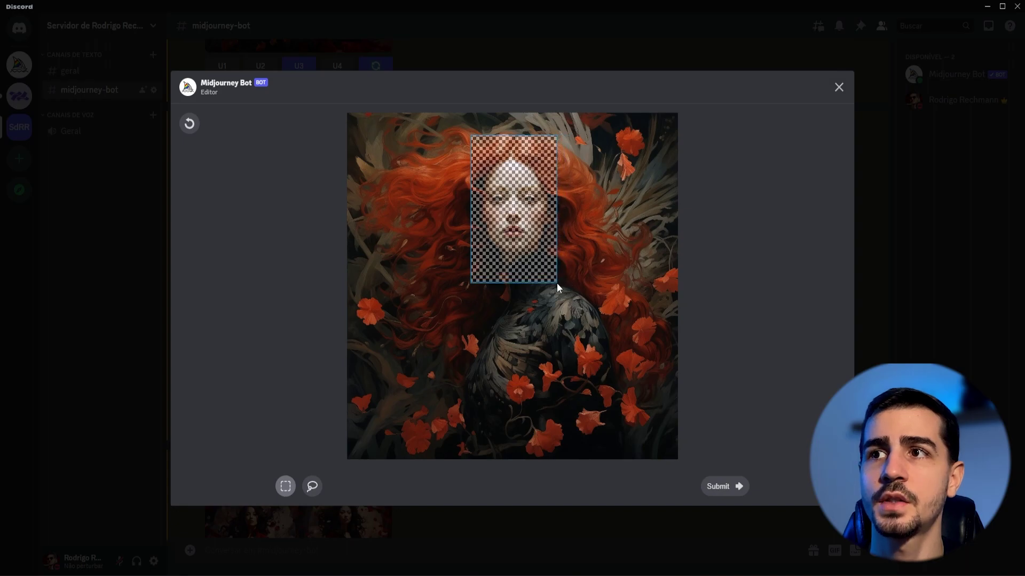
{"action": "left_click", "coordinate": [720, 487]}
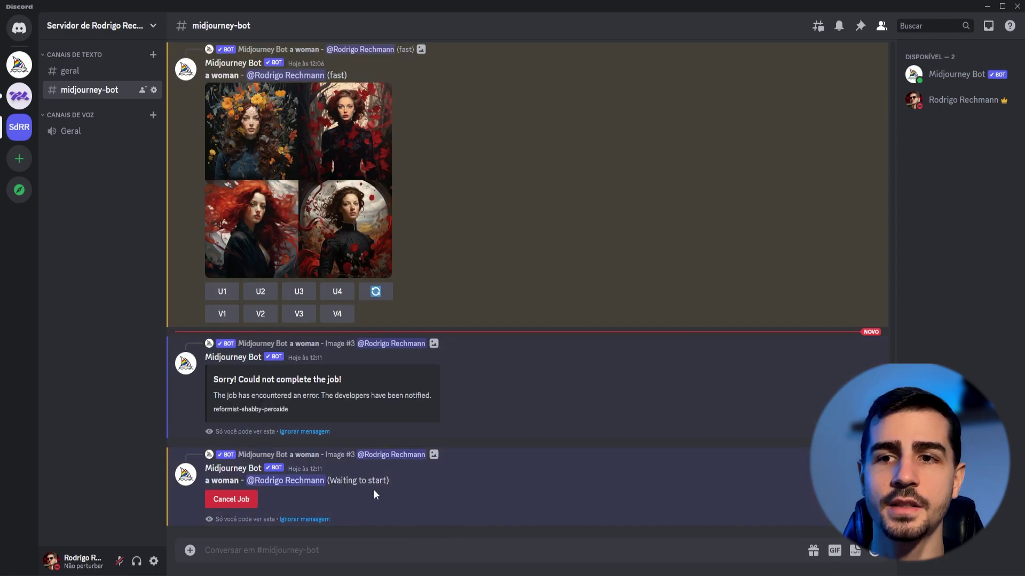
Step: Generate Zoom Out 2x and Zoom Out 1.5x versions of the upscaled third image
{"action": "scroll", "coordinate": [446, 492], "scroll_direction": "up", "scroll_amount": 15}
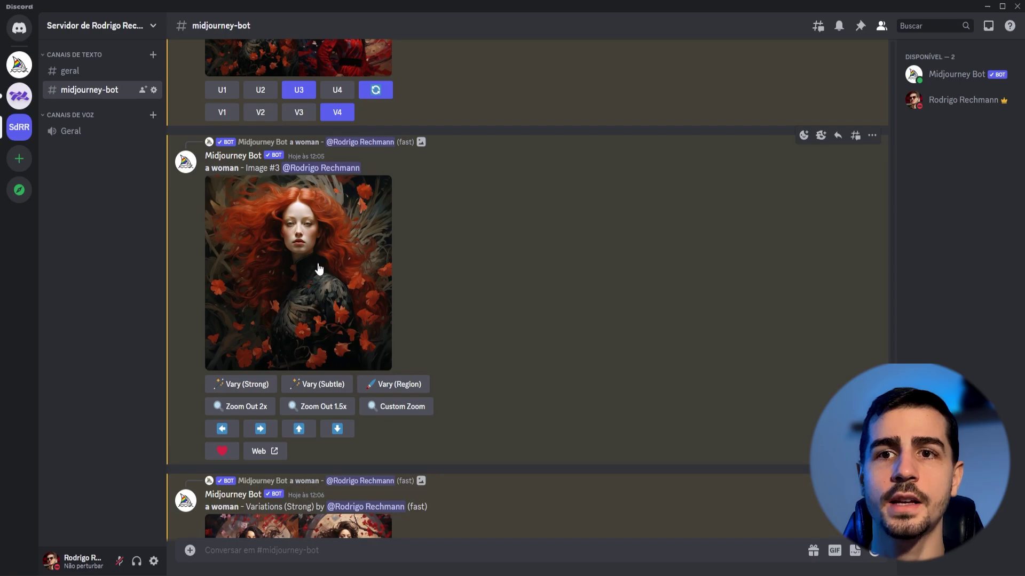
{"action": "left_click", "coordinate": [264, 408]}
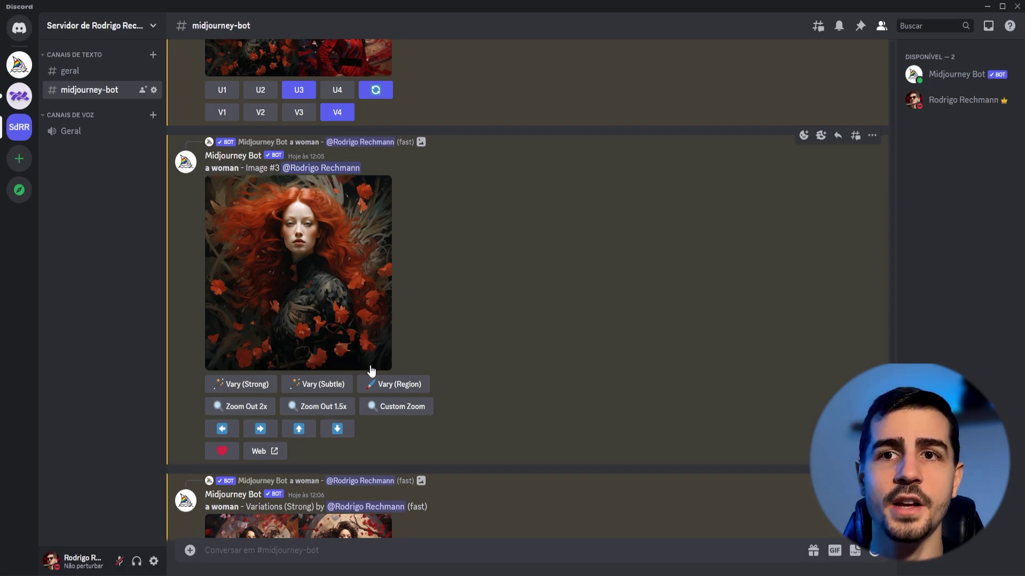
{"action": "left_click", "coordinate": [260, 417]}
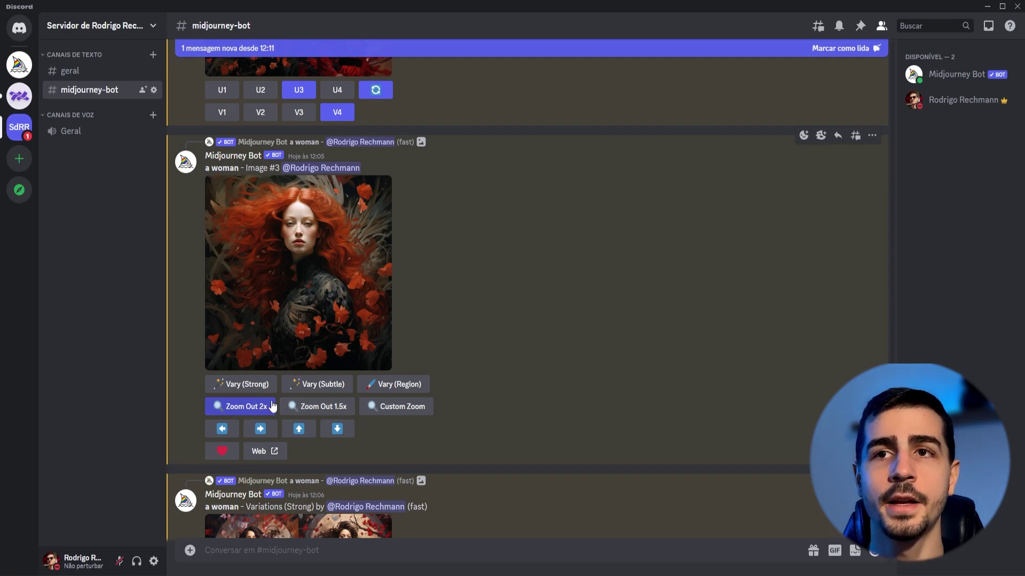
{"action": "left_click", "coordinate": [301, 409]}
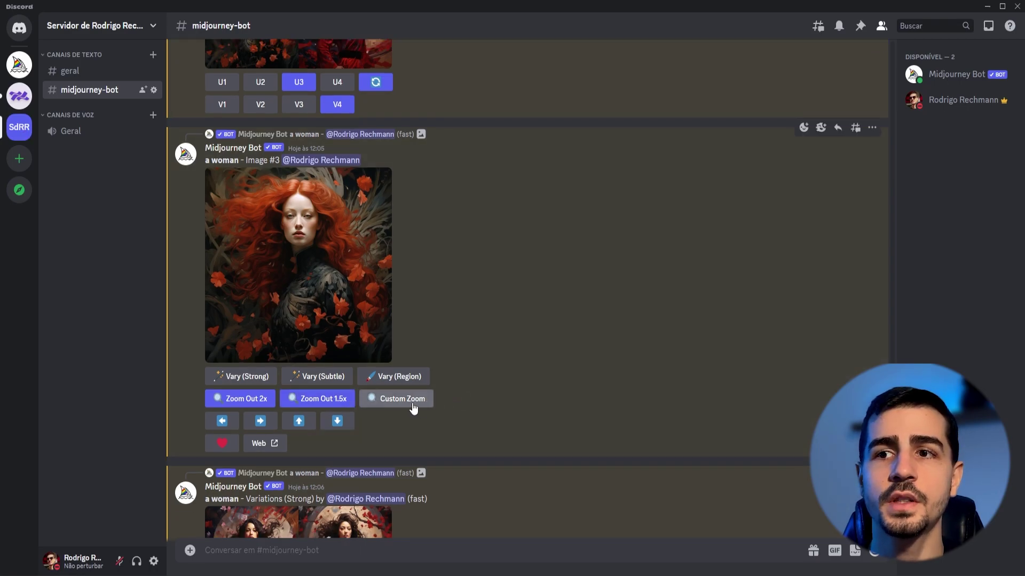
Step: Submit a Custom Zoom of the upscaled third image with the prompt "a sky --ar 1:1 --zoom 2"
{"action": "left_click", "coordinate": [414, 406]}
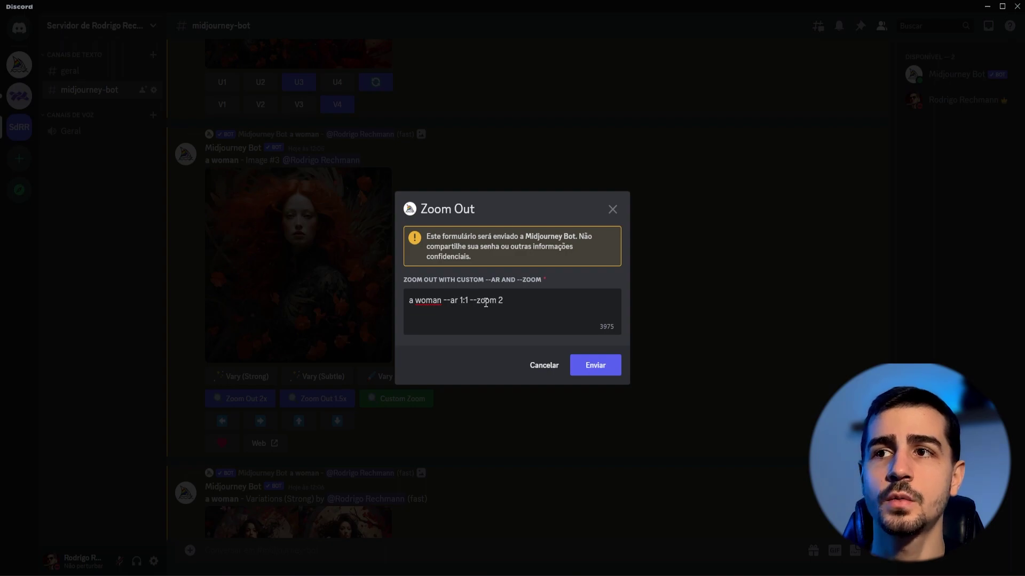
{"action": "double_click", "coordinate": [499, 301]}
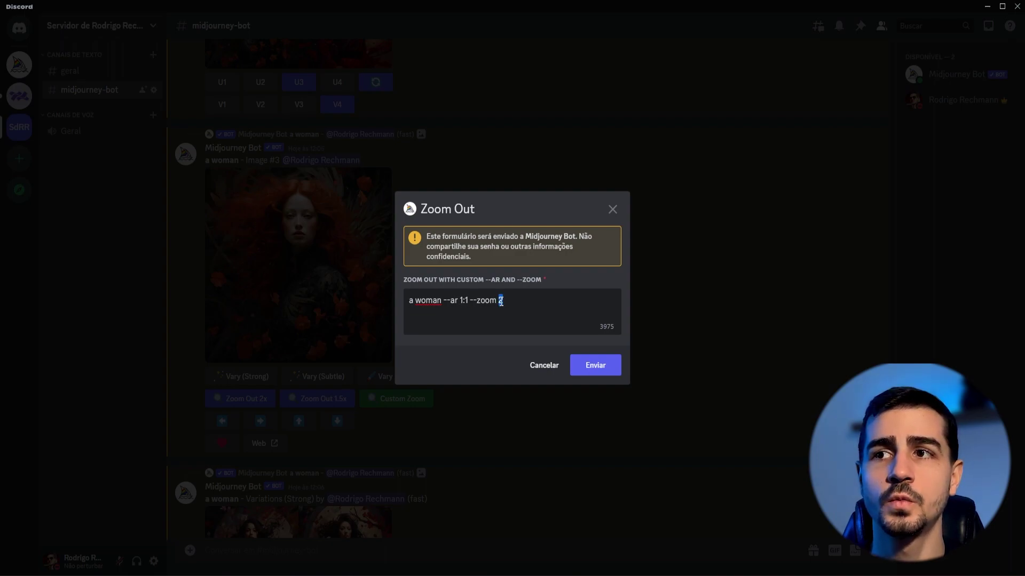
{"action": "left_click_drag", "start_coordinate": [442, 301], "coordinate": [408, 304]}
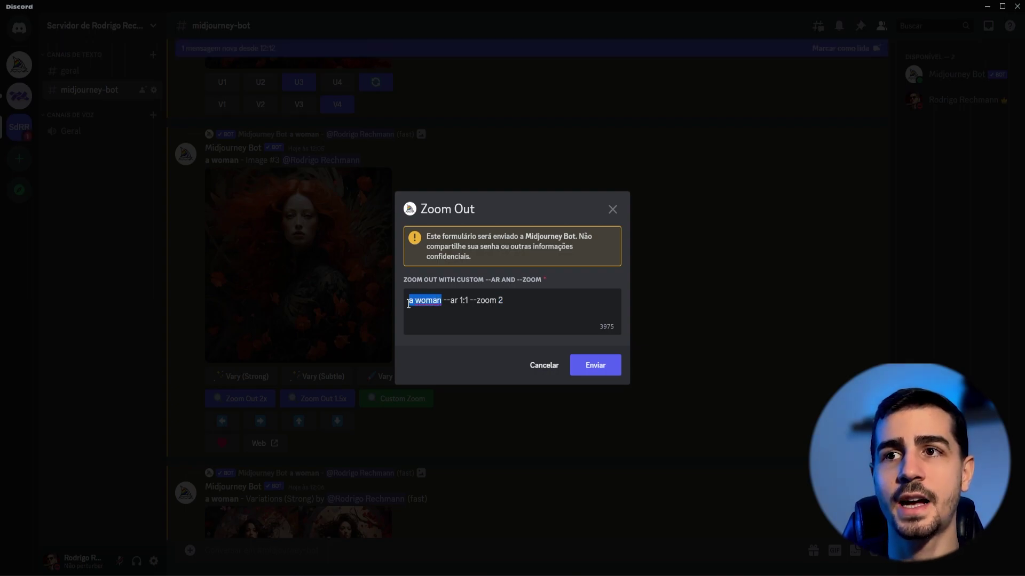
{"action": "type", "text": "a sky"}
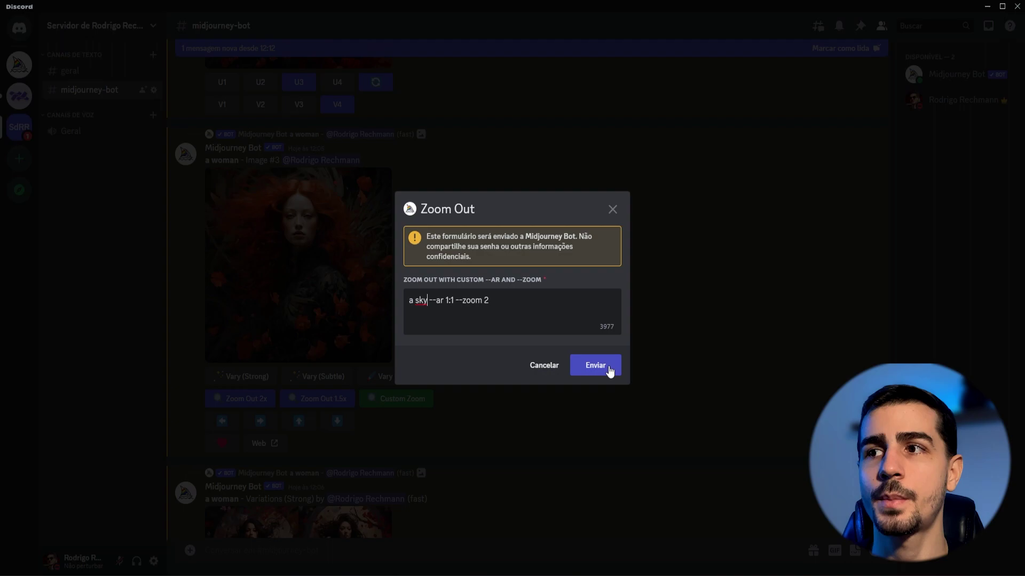
{"action": "double_click", "coordinate": [486, 302]}
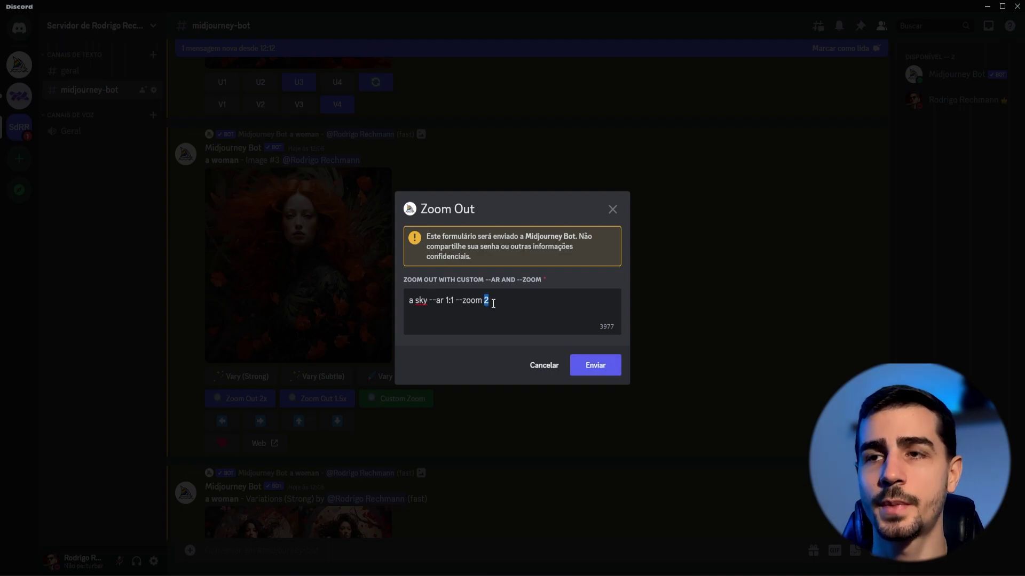
{"action": "type", "text": "1.5"}
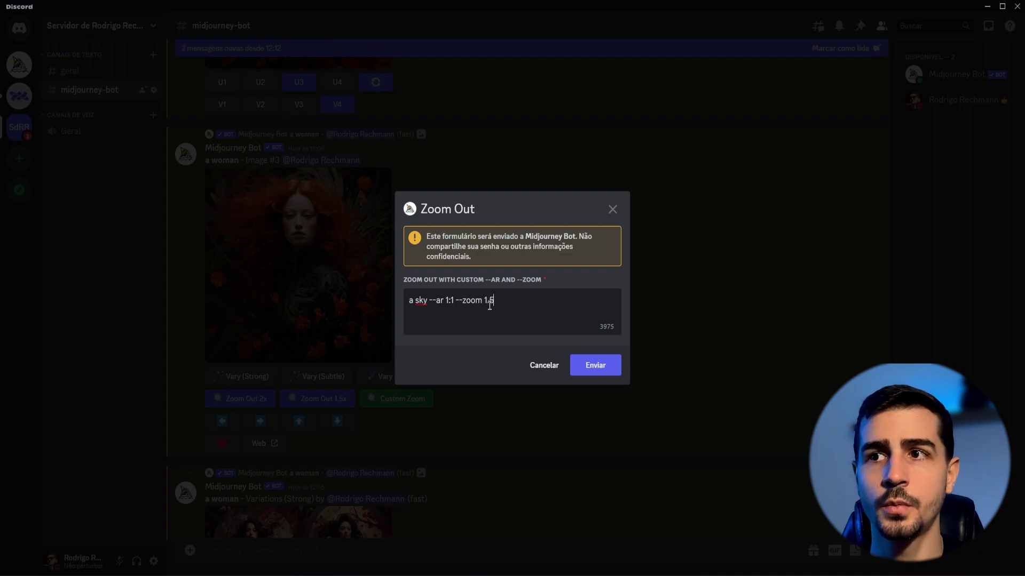
{"action": "double_click", "coordinate": [486, 301]}
{"action": "type", "text": "2"}
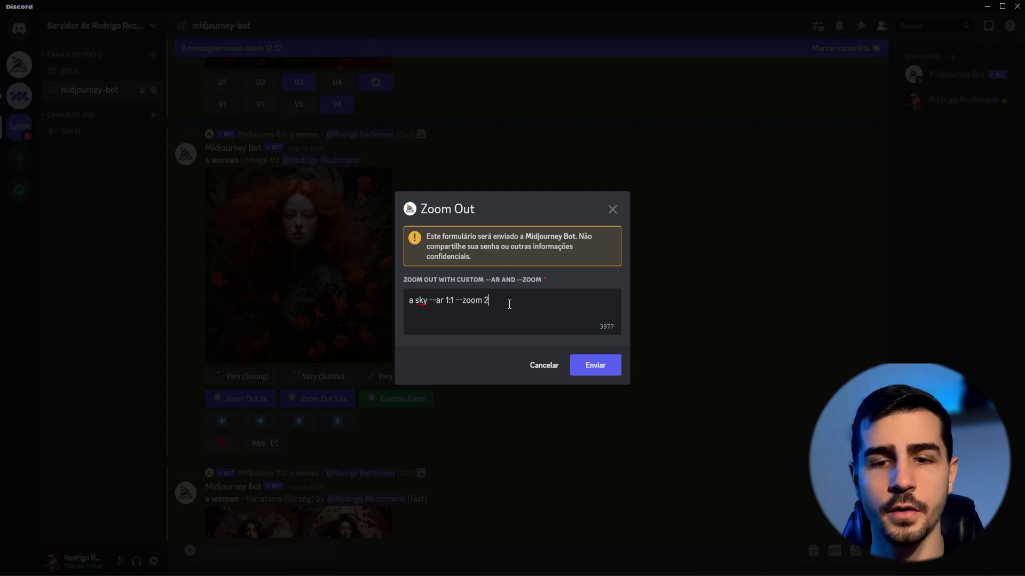
{"action": "left_click", "coordinate": [587, 365]}
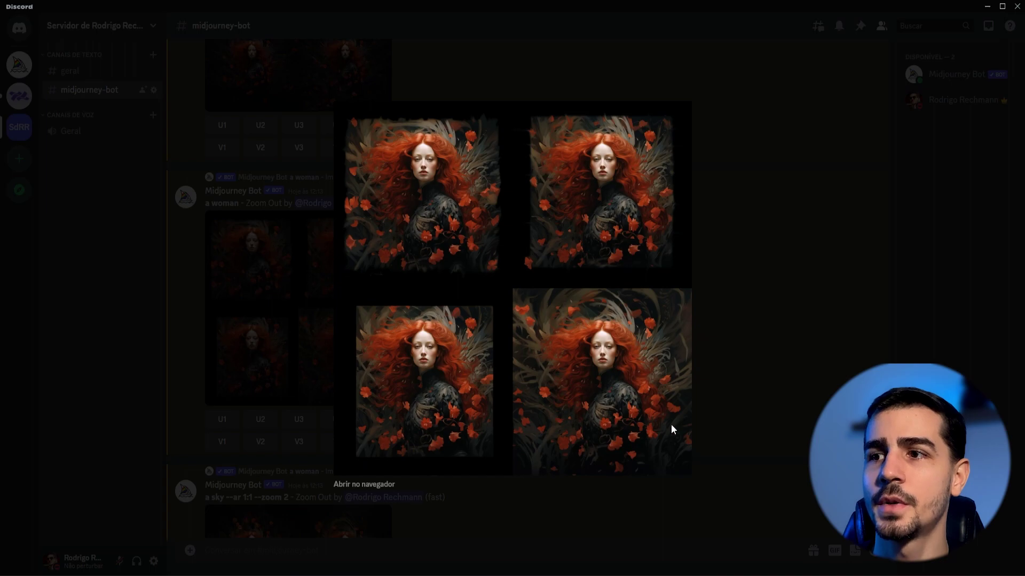
Step: Compare the enlarged 1.5x and 2x zoom-out grids with the enlarged upscaled original, and look over the region variations
{"action": "left_click", "coordinate": [731, 334]}
{"action": "scroll", "coordinate": [328, 256], "scroll_direction": "up", "scroll_amount": 4}
{"action": "left_click", "coordinate": [334, 248]}
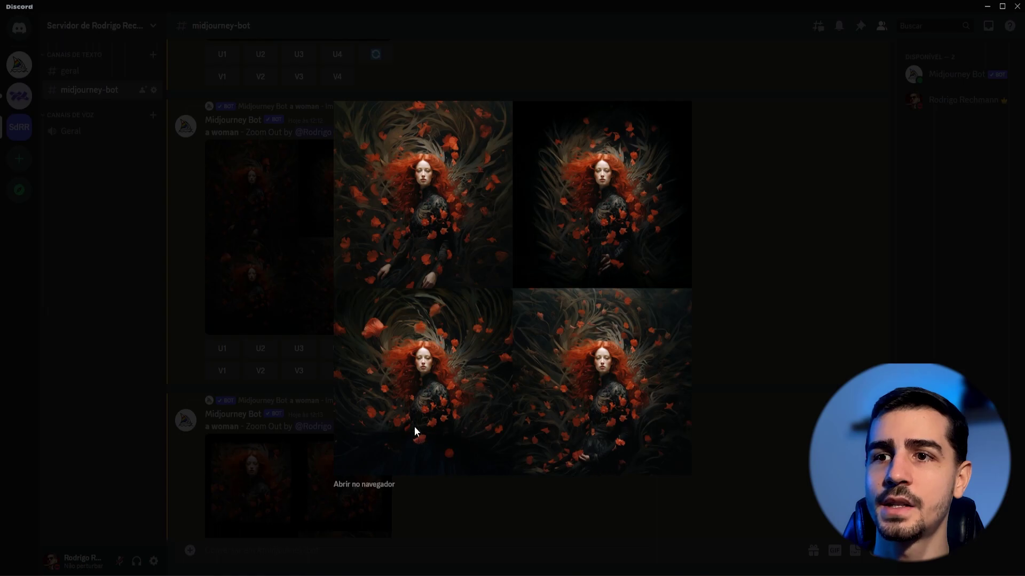
{"action": "left_click", "coordinate": [255, 282]}
{"action": "scroll", "coordinate": [339, 272], "scroll_direction": "up", "scroll_amount": 10}
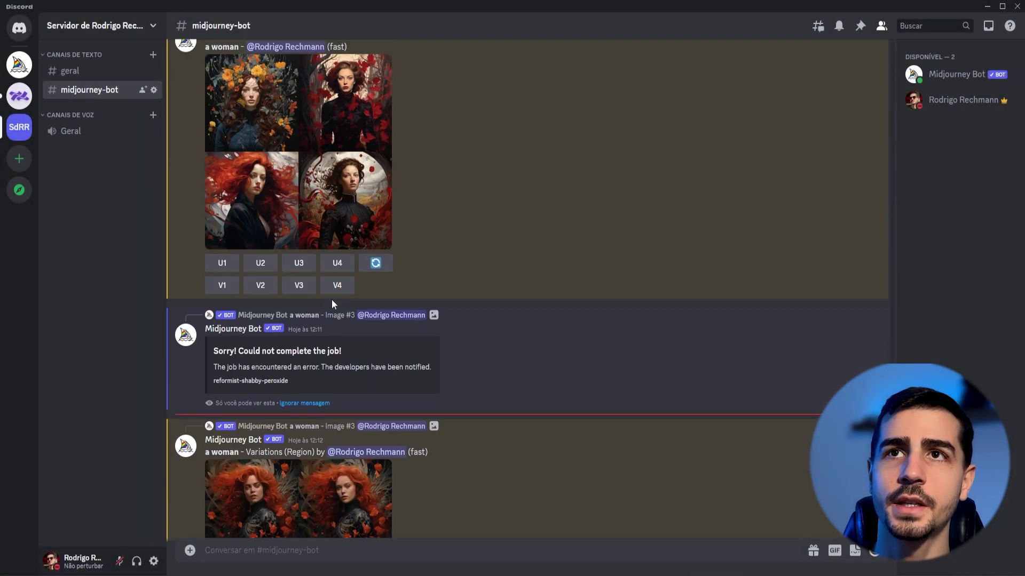
{"action": "scroll", "coordinate": [327, 292], "scroll_direction": "down", "scroll_amount": 10}
{"action": "scroll", "coordinate": [305, 296], "scroll_direction": "up", "scroll_amount": 3}
{"action": "left_click", "coordinate": [316, 307]}
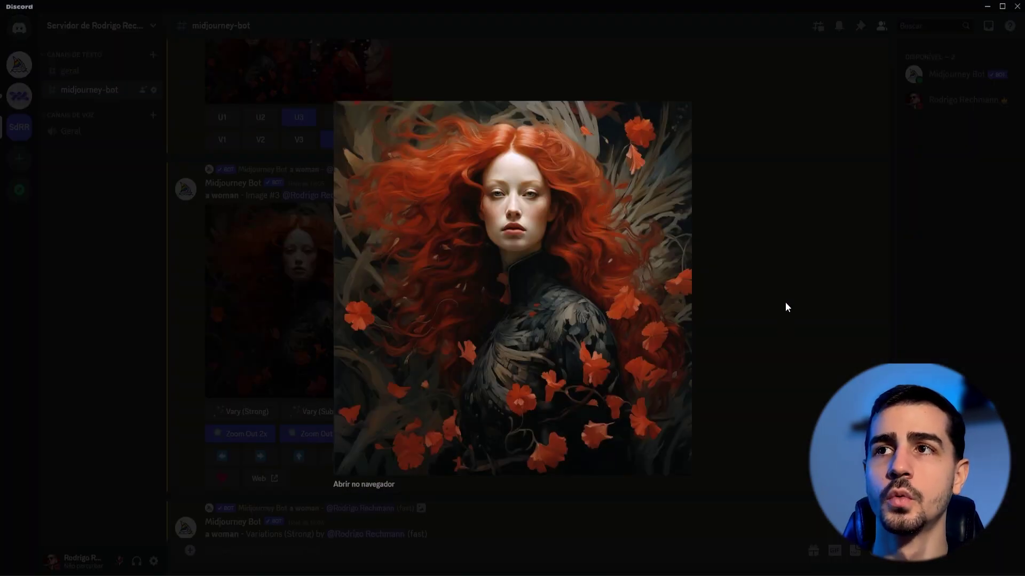
{"action": "left_click", "coordinate": [785, 307]}
{"action": "scroll", "coordinate": [359, 350], "scroll_direction": "down", "scroll_amount": 10}
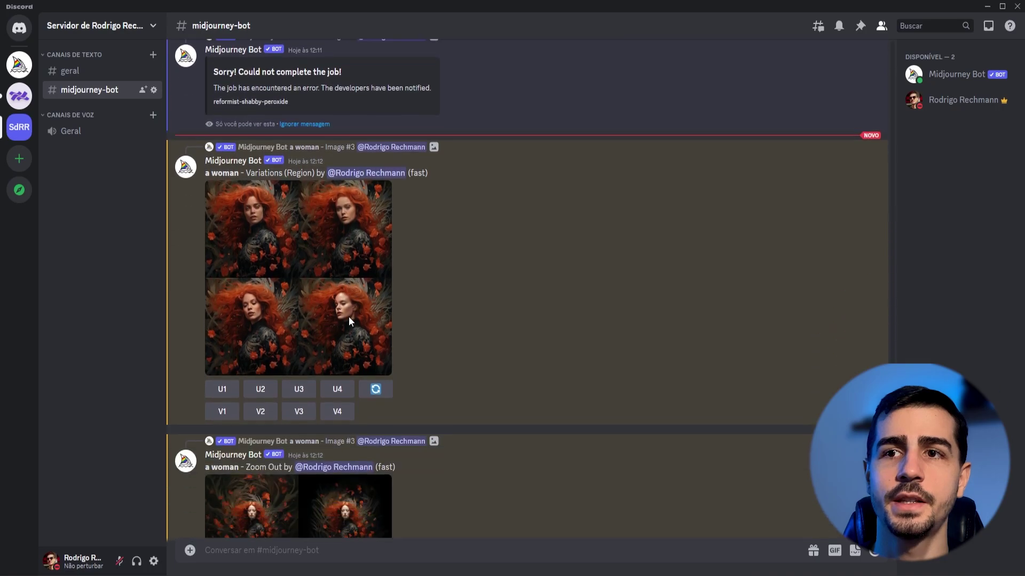
{"action": "scroll", "coordinate": [349, 318], "scroll_direction": "down", "scroll_amount": 10}
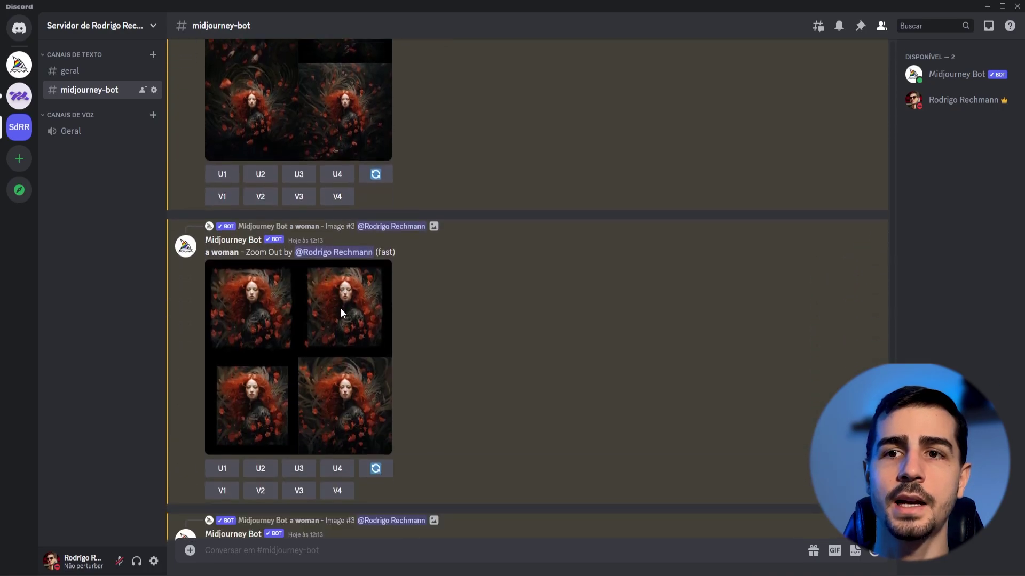
Step: View the custom-zoom grid for "a sky --ar 1:1 --zoom 2" enlarged
{"action": "scroll", "coordinate": [340, 308], "scroll_direction": "down", "scroll_amount": 10}
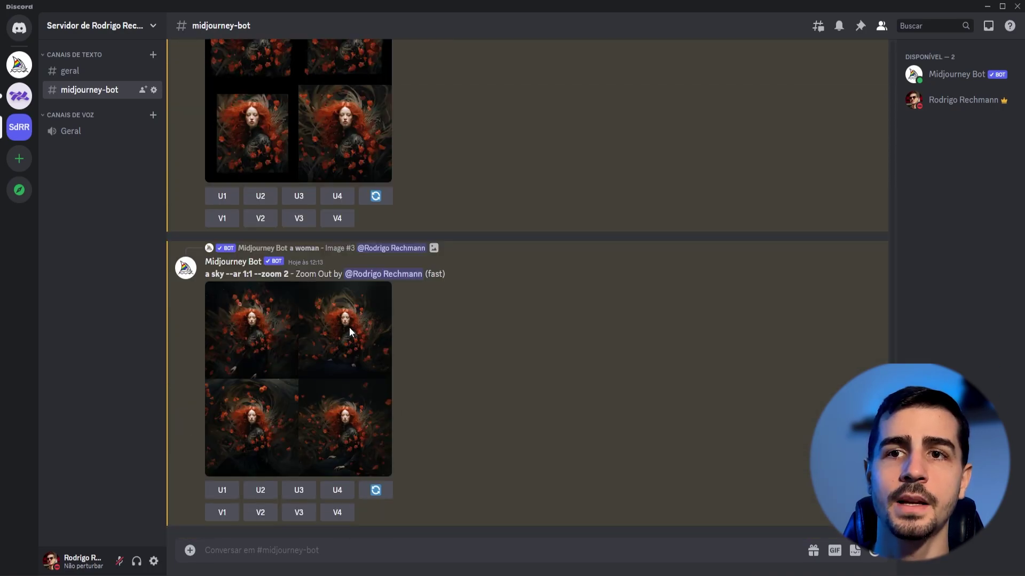
{"action": "left_click", "coordinate": [346, 365]}
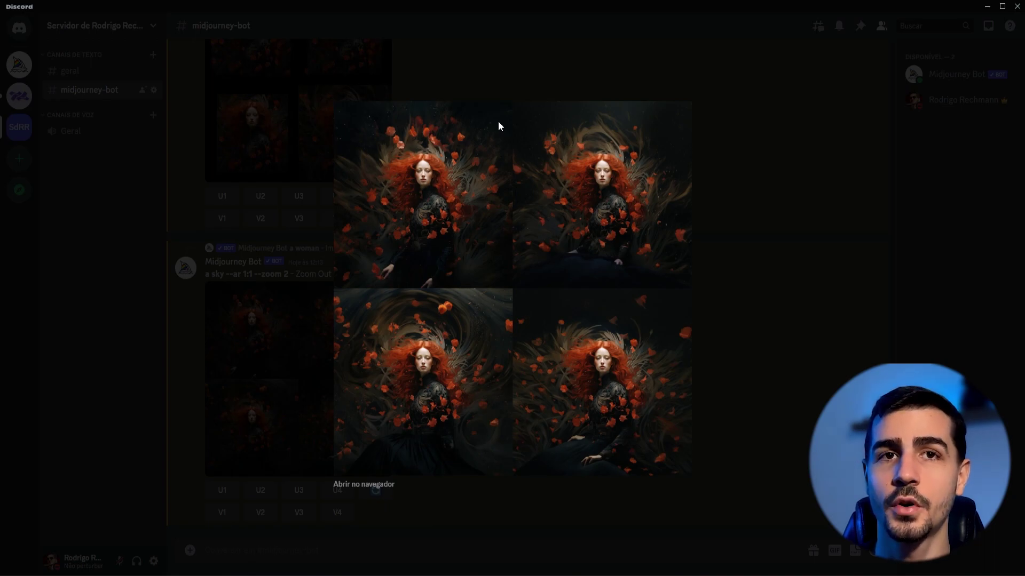
{"action": "left_click", "coordinate": [320, 383]}
Step: Generate Pan Left, Pan Right, Pan Up and Pan Down versions of the upscaled third image of the red-haired woman
{"action": "scroll", "coordinate": [320, 383], "scroll_direction": "up", "scroll_amount": 10}
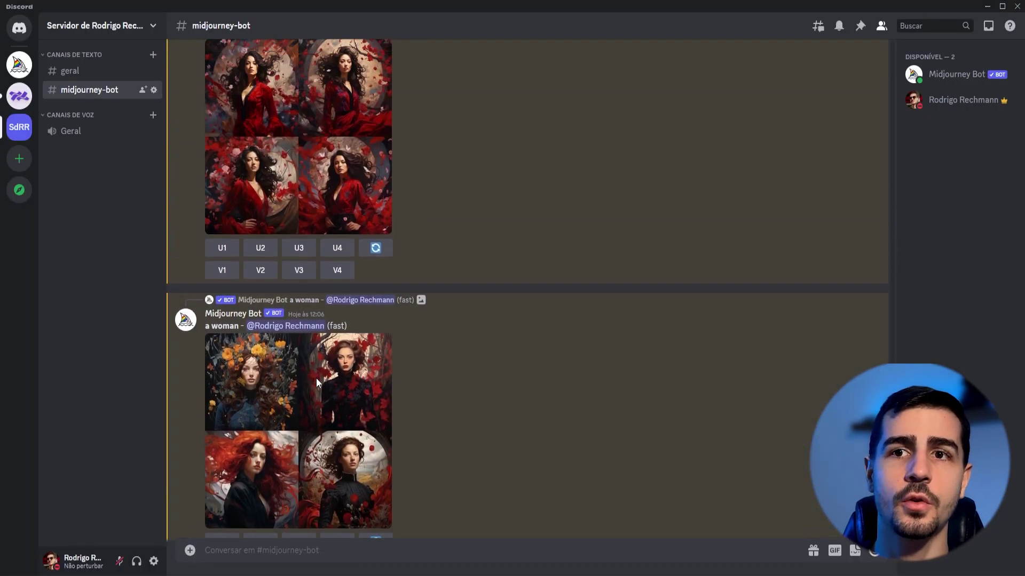
{"action": "scroll", "coordinate": [318, 376], "scroll_direction": "up", "scroll_amount": 8}
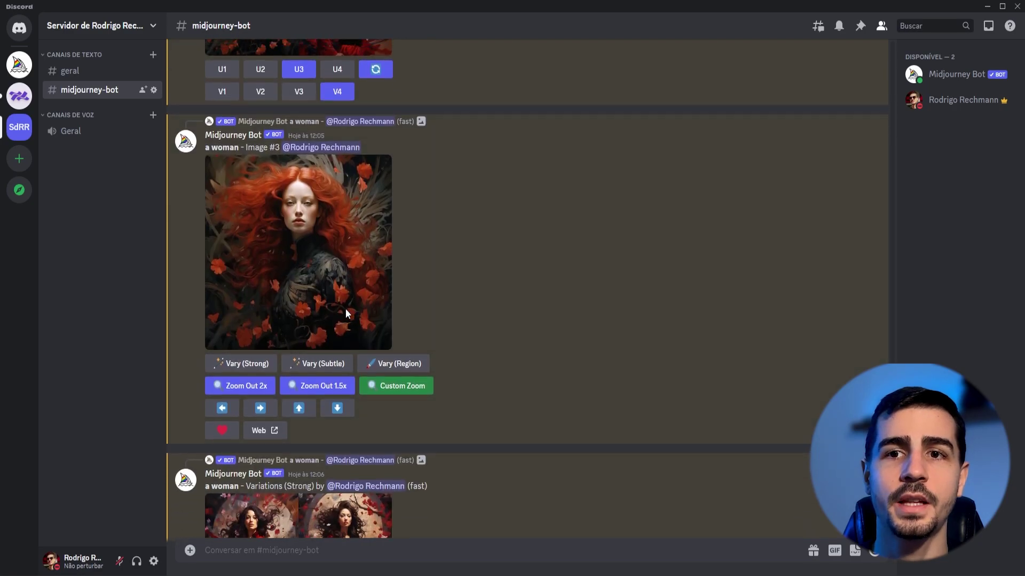
{"action": "scroll", "coordinate": [345, 308], "scroll_direction": "up", "scroll_amount": 1}
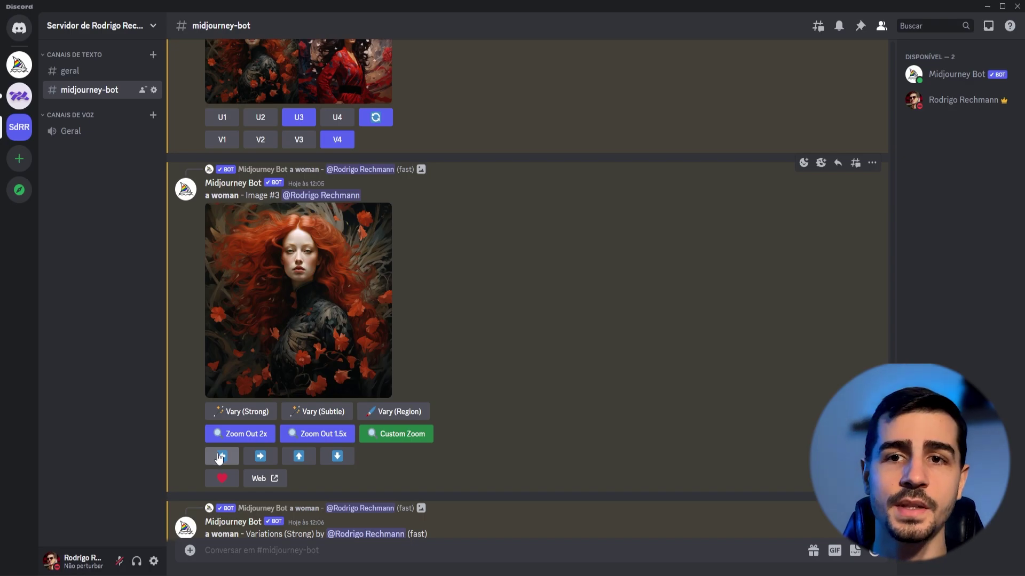
{"action": "left_click", "coordinate": [224, 457]}
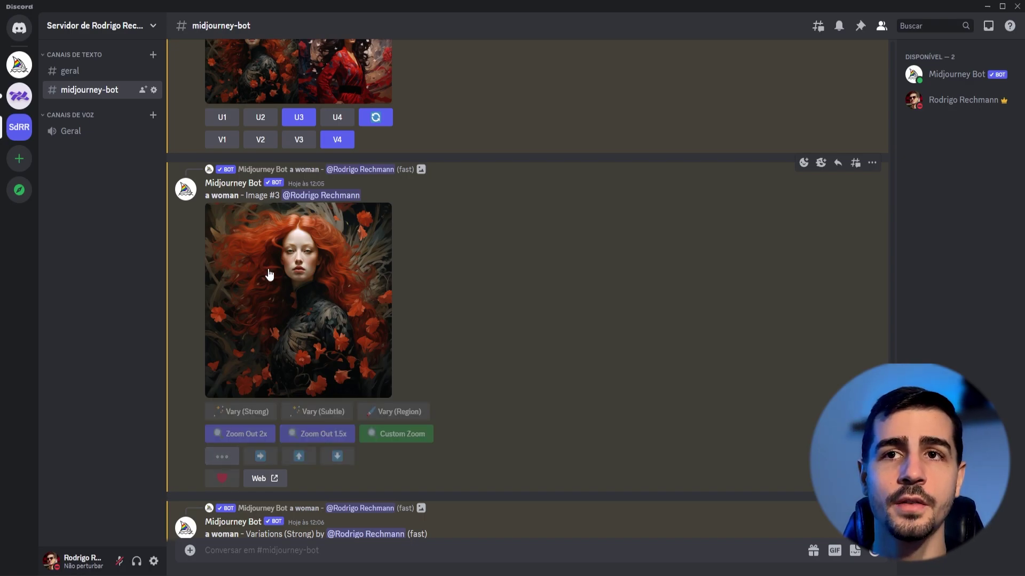
{"action": "left_click", "coordinate": [262, 458]}
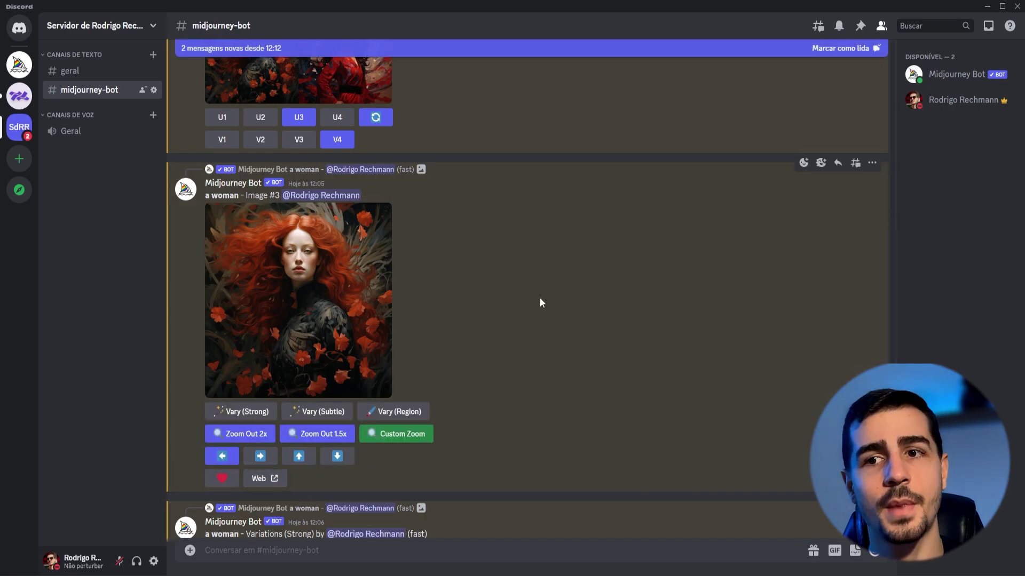
{"action": "left_click", "coordinate": [299, 457]}
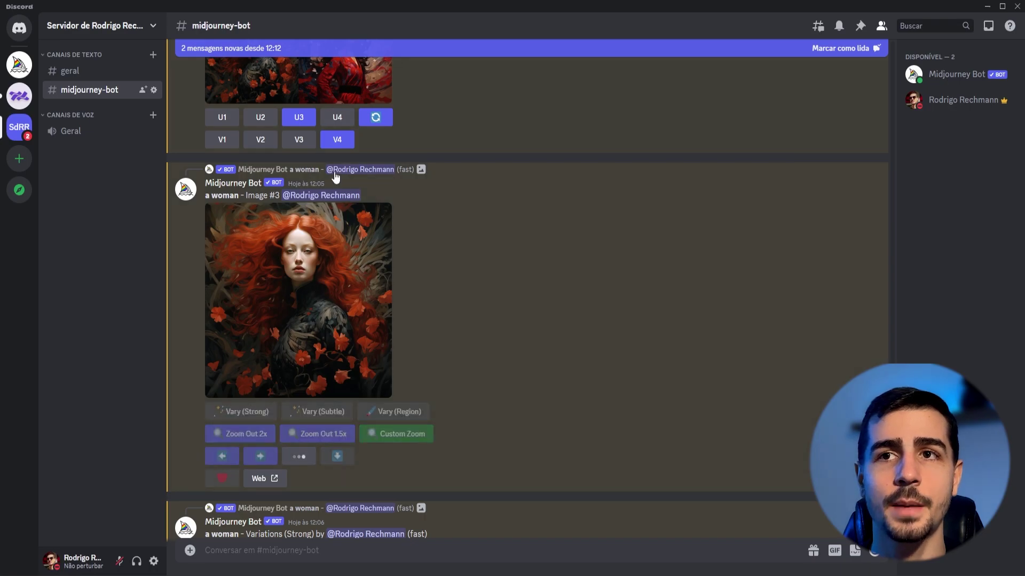
{"action": "left_click", "coordinate": [337, 456]}
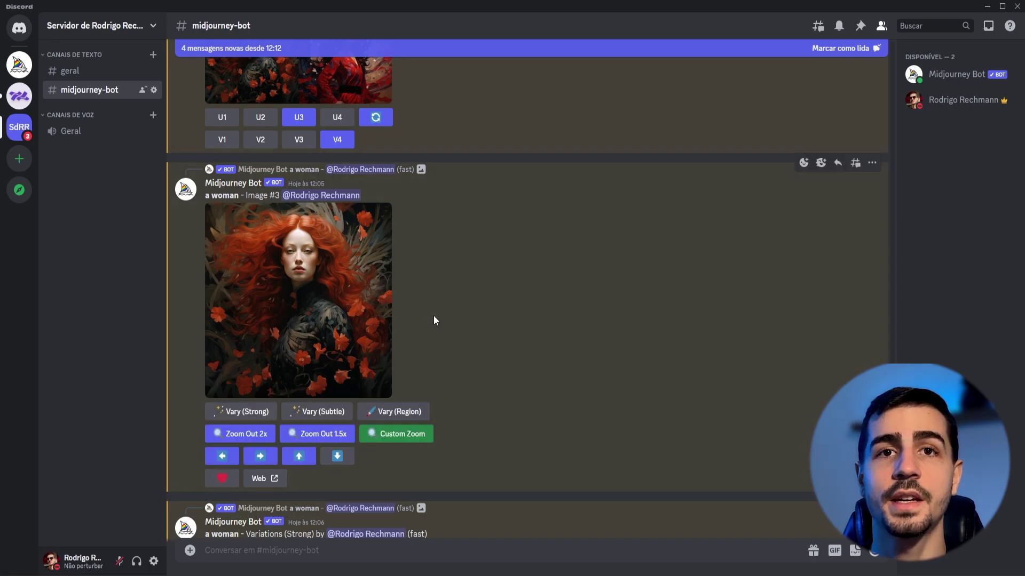
Step: Examine the Pan Right, Pan Left, Pan Up and Pan Down result grids enlarged one by one
{"action": "scroll", "coordinate": [351, 293], "scroll_direction": "down", "scroll_amount": 10}
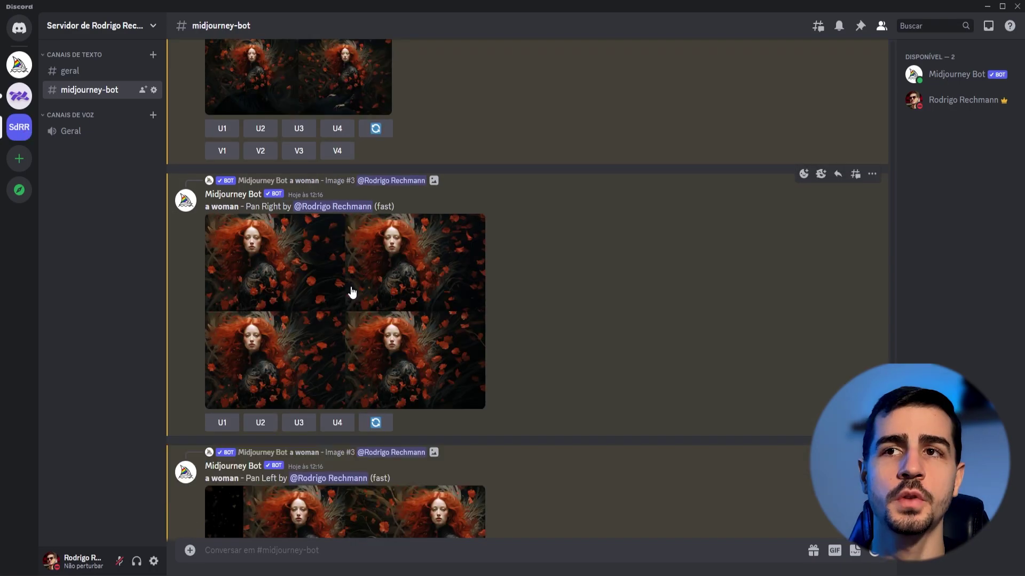
{"action": "left_click", "coordinate": [350, 293]}
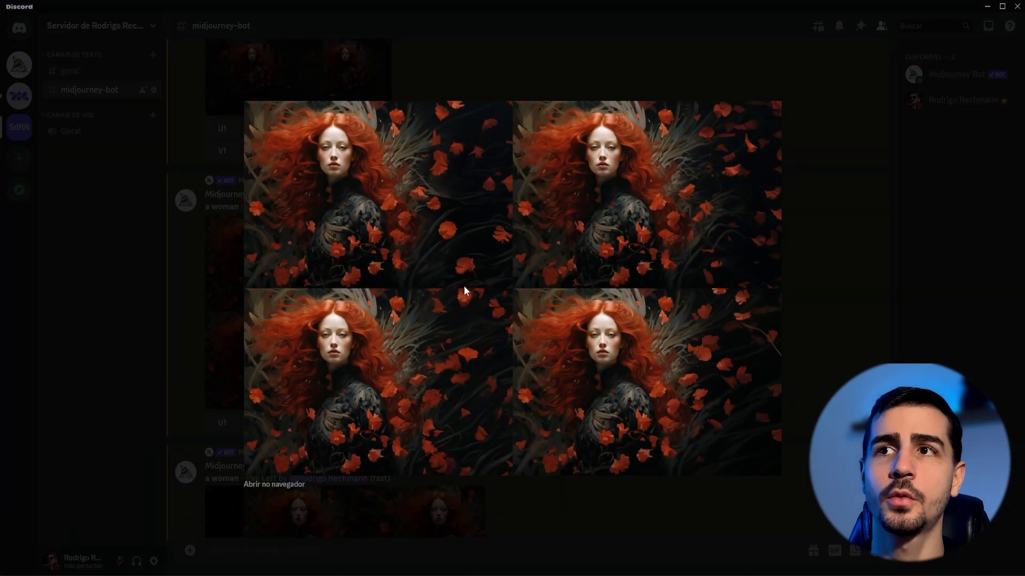
{"action": "left_click", "coordinate": [793, 267]}
{"action": "scroll", "coordinate": [516, 327], "scroll_direction": "up", "scroll_amount": 2}
{"action": "left_click", "coordinate": [410, 352]}
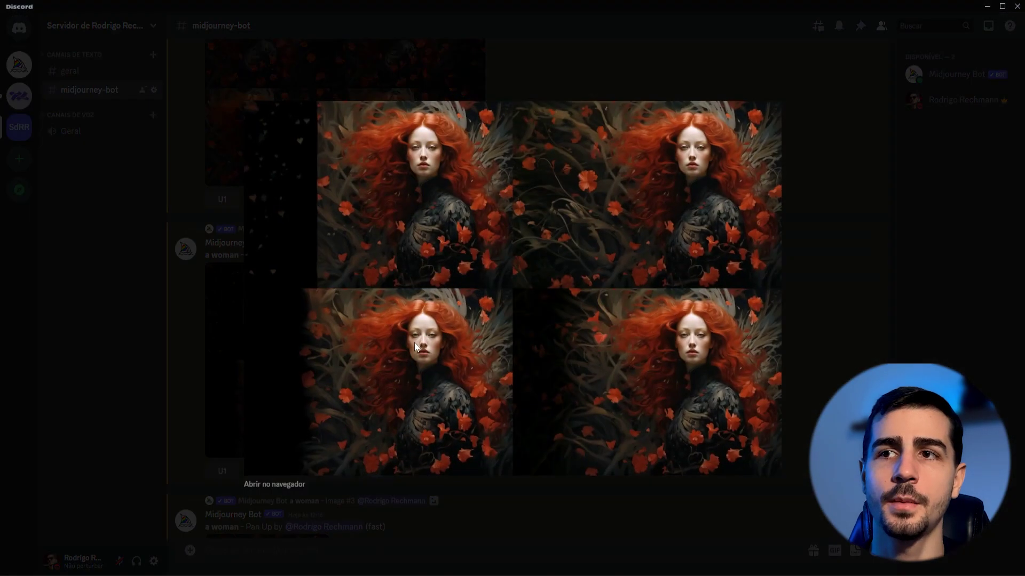
{"action": "left_click", "coordinate": [767, 289]}
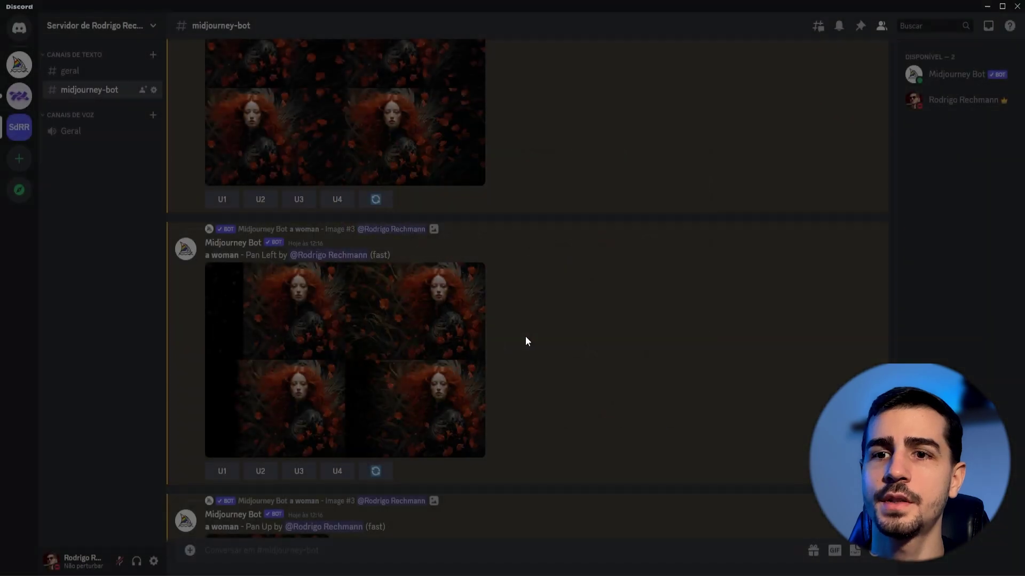
{"action": "scroll", "coordinate": [377, 326], "scroll_direction": "down", "scroll_amount": 4}
{"action": "left_click", "coordinate": [300, 337]}
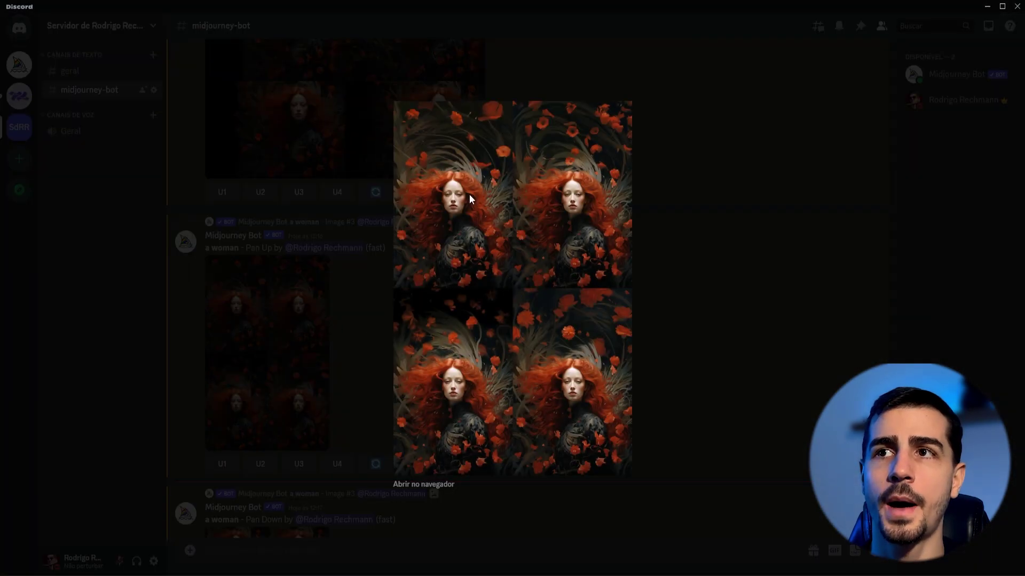
{"action": "left_click", "coordinate": [785, 215]}
{"action": "scroll", "coordinate": [332, 349], "scroll_direction": "down", "scroll_amount": 4}
{"action": "left_click", "coordinate": [269, 397]}
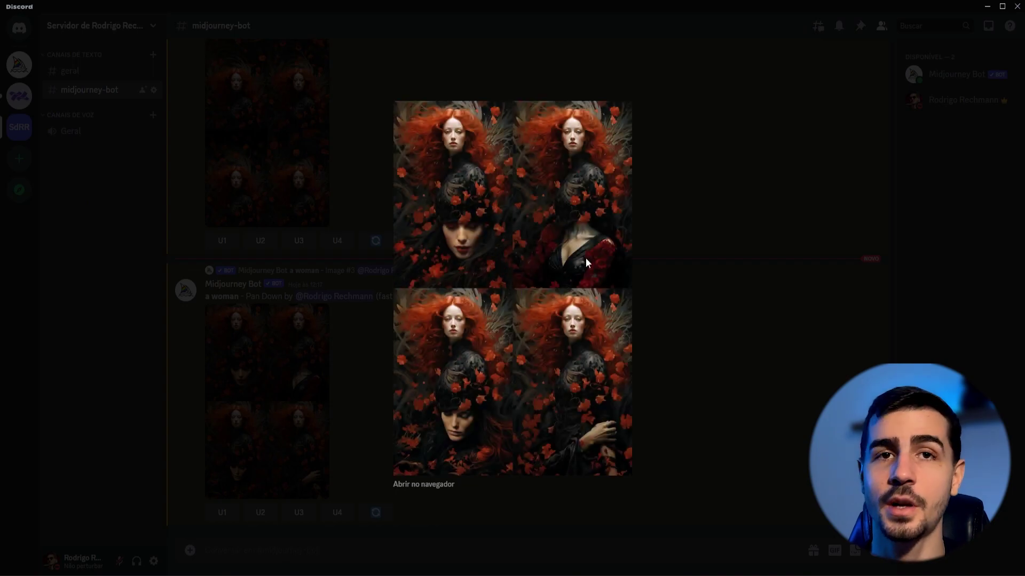
{"action": "key", "text": "Escape"}
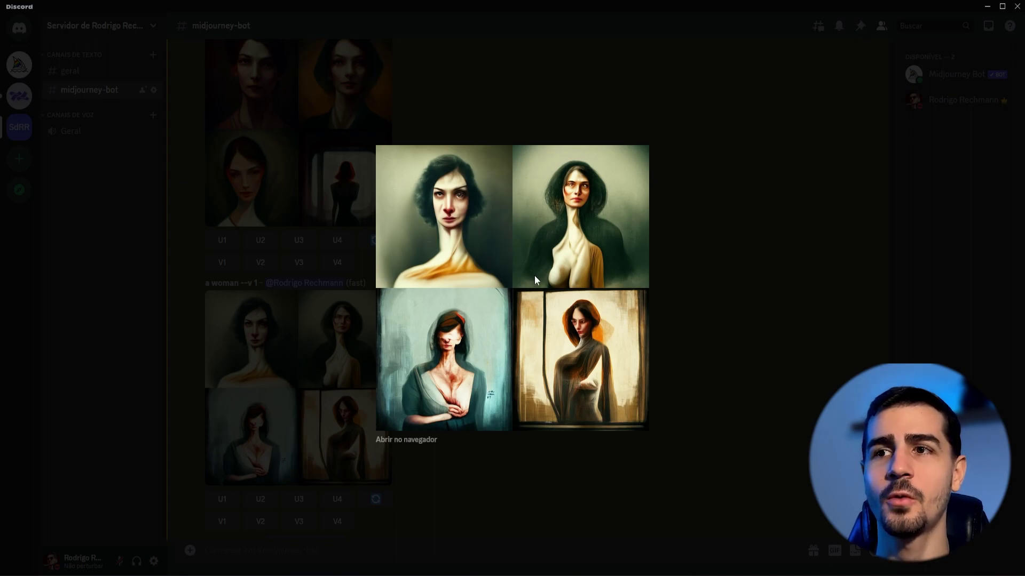
Step: Compare the enlarged "a woman" grids generated with model versions --v 1, --v 2 and --v 3
{"action": "left_click", "coordinate": [680, 314]}
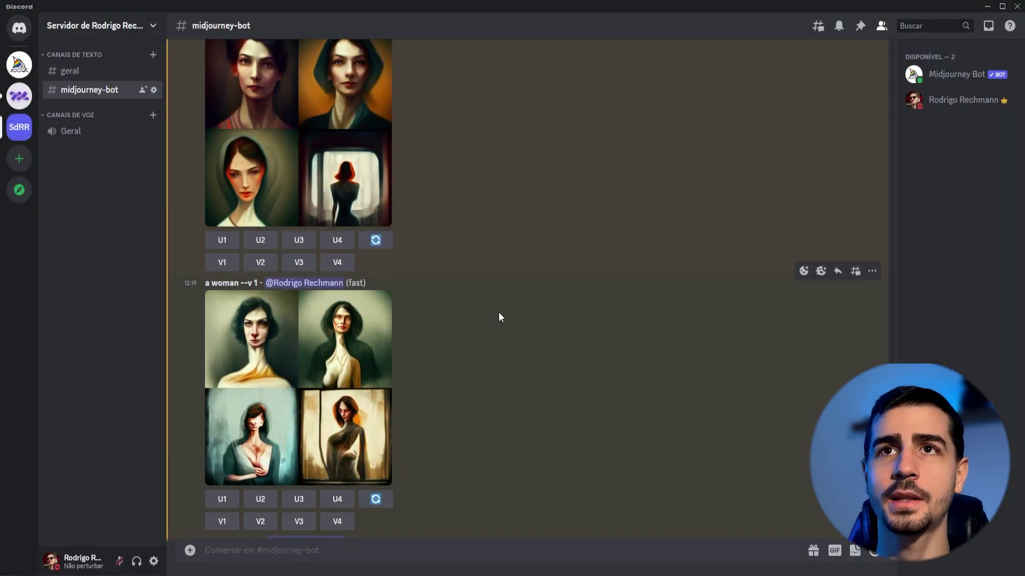
{"action": "scroll", "coordinate": [494, 238], "scroll_direction": "up", "scroll_amount": 2}
{"action": "scroll", "coordinate": [470, 277], "scroll_direction": "up", "scroll_amount": 5}
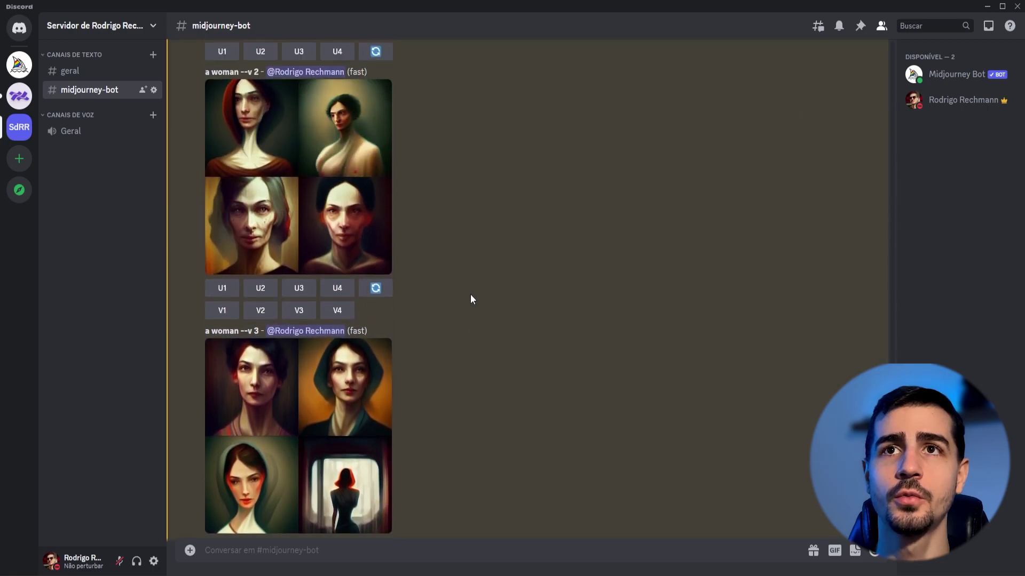
{"action": "left_click", "coordinate": [328, 258]}
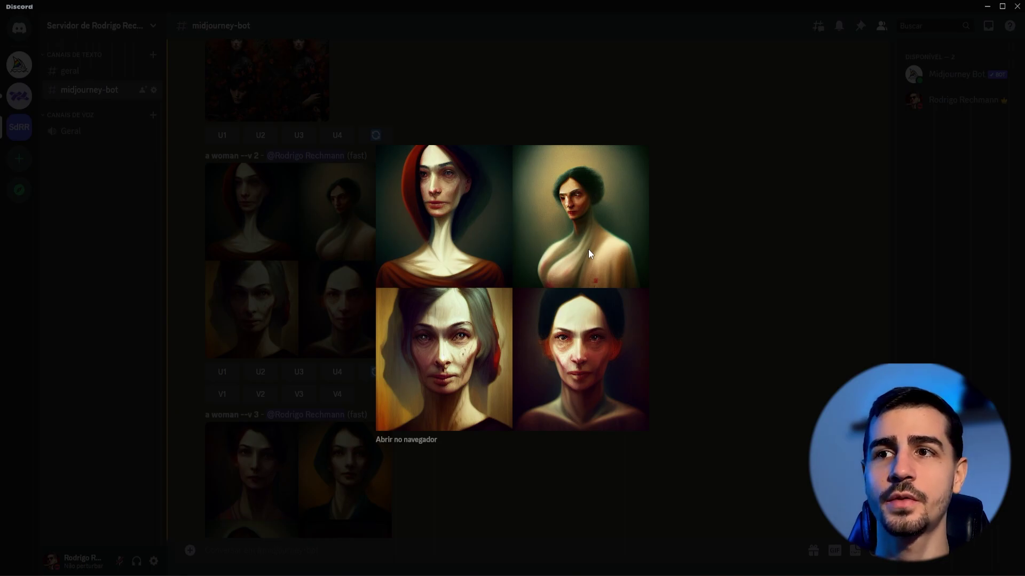
{"action": "left_click", "coordinate": [721, 339]}
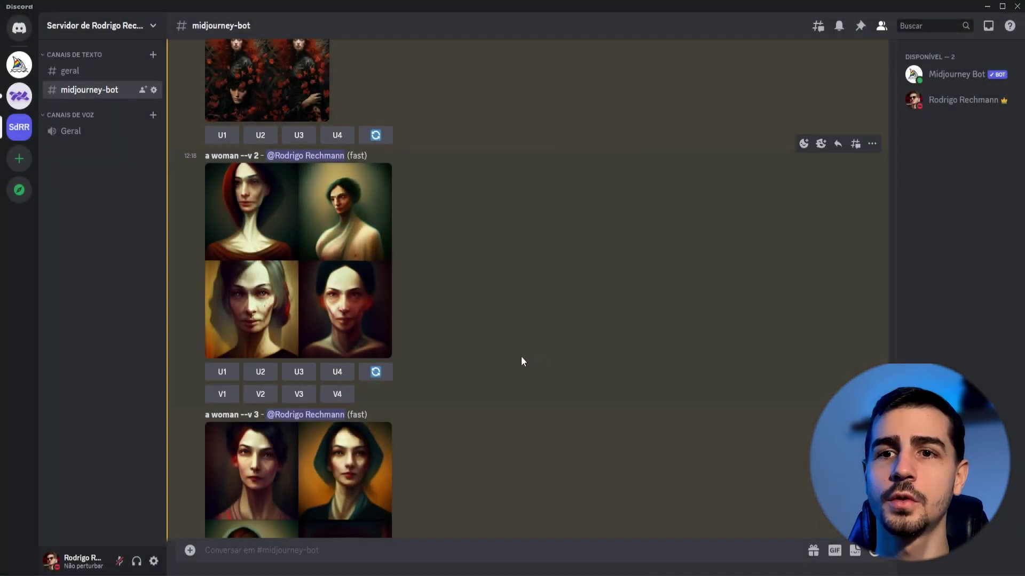
{"action": "scroll", "coordinate": [521, 357], "scroll_direction": "down", "scroll_amount": 3}
{"action": "left_click", "coordinate": [332, 391]}
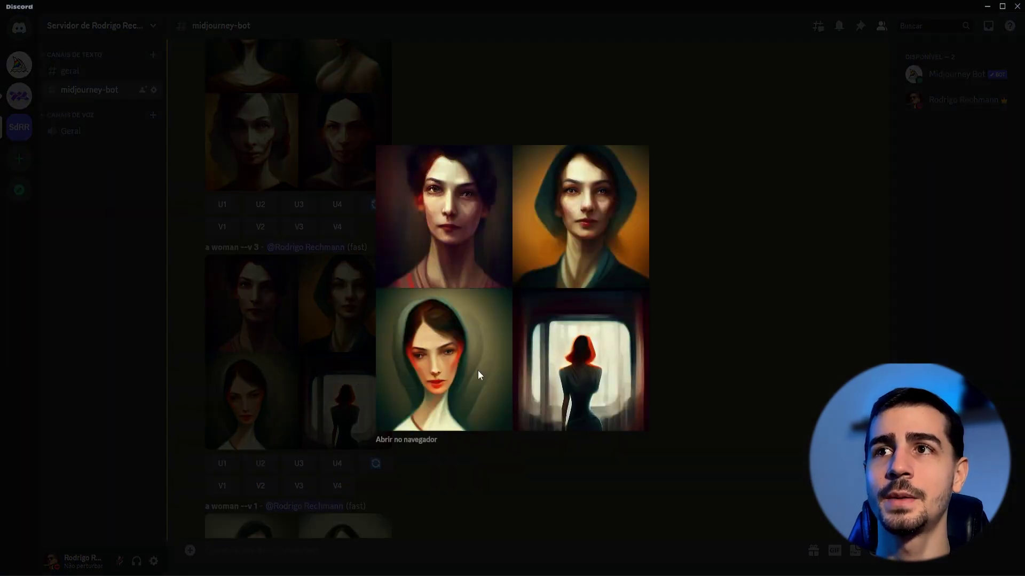
{"action": "left_click", "coordinate": [654, 370]}
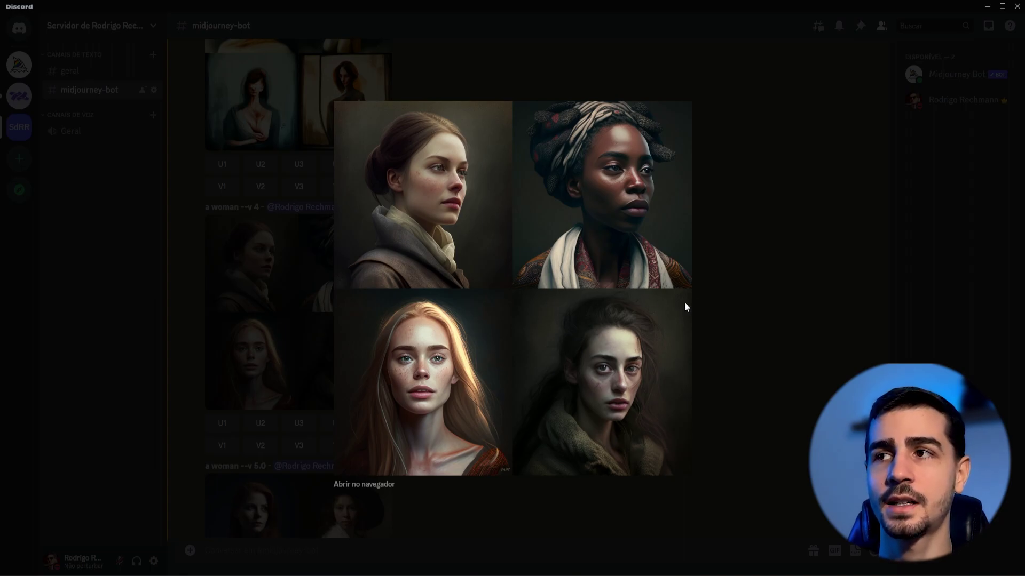
Step: Compare the enlarged "a woman" grids generated with model versions --v 4, --v 5.0 and --v 5.1
{"action": "left_click", "coordinate": [718, 294]}
{"action": "scroll", "coordinate": [504, 308], "scroll_direction": "down", "scroll_amount": 2}
{"action": "scroll", "coordinate": [504, 308], "scroll_direction": "down", "scroll_amount": 1}
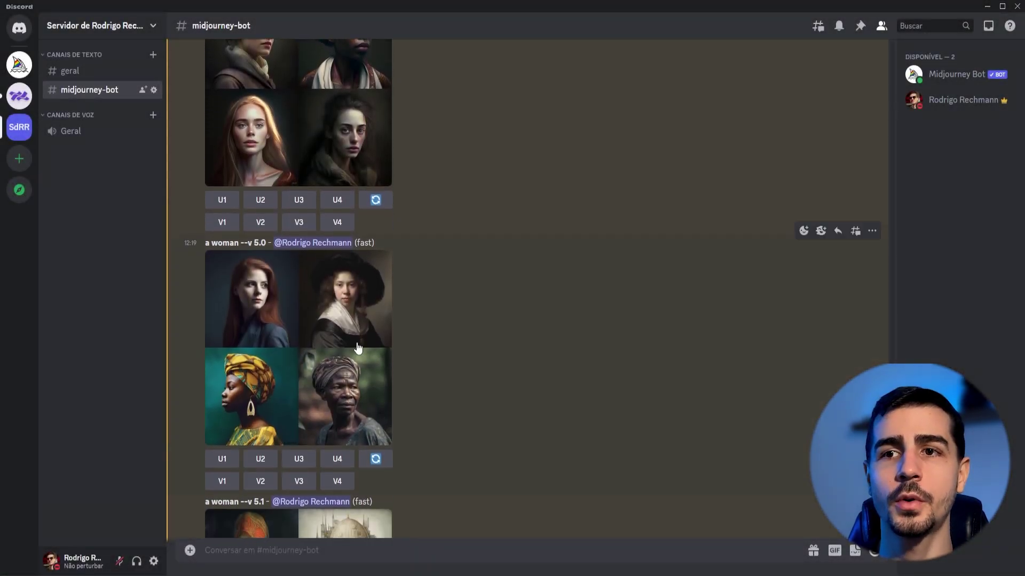
{"action": "left_click", "coordinate": [357, 342]}
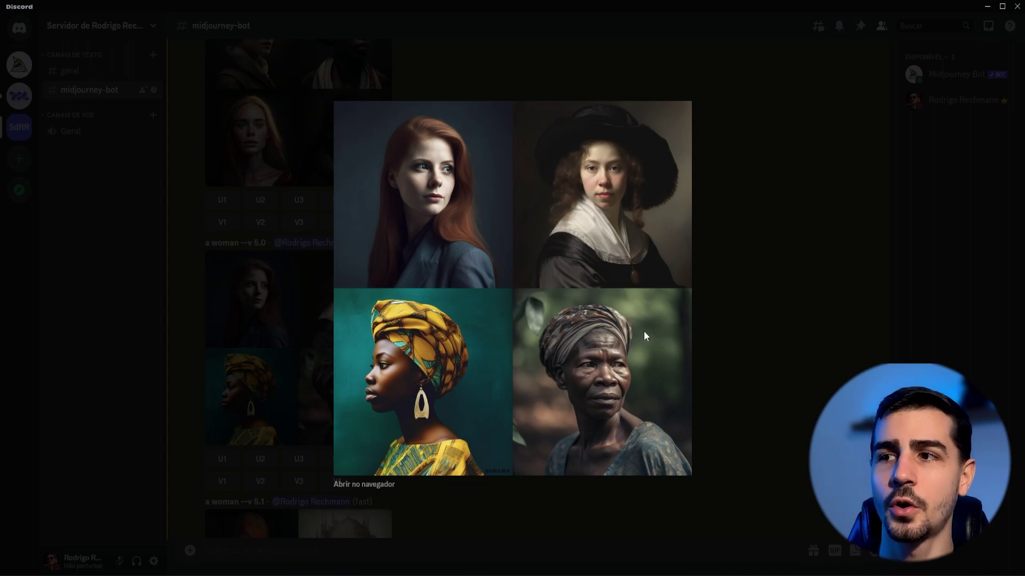
{"action": "key", "text": "Escape"}
{"action": "scroll", "coordinate": [523, 358], "scroll_direction": "down", "scroll_amount": 3}
{"action": "left_click", "coordinate": [361, 389]}
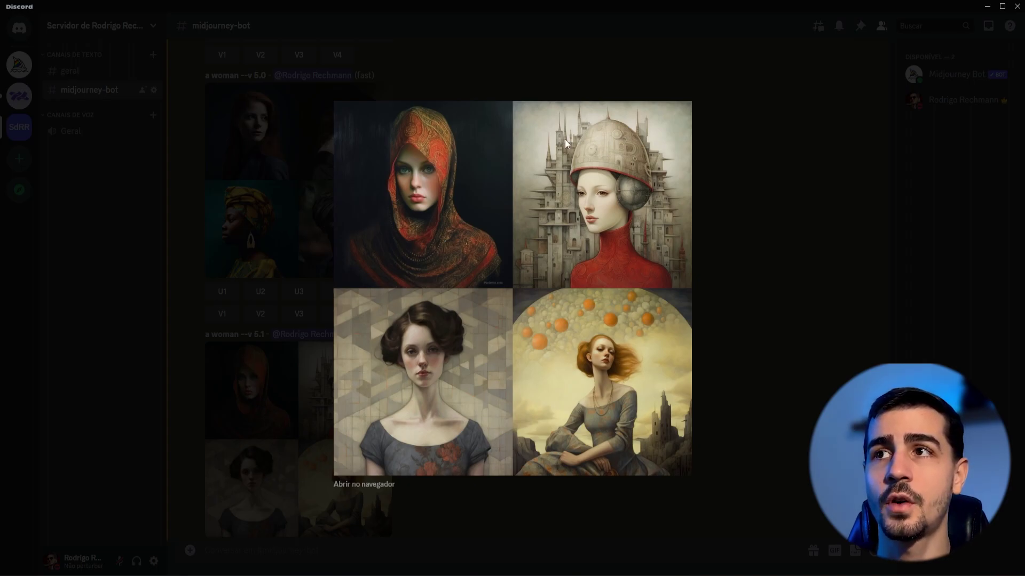
{"action": "left_click", "coordinate": [719, 248]}
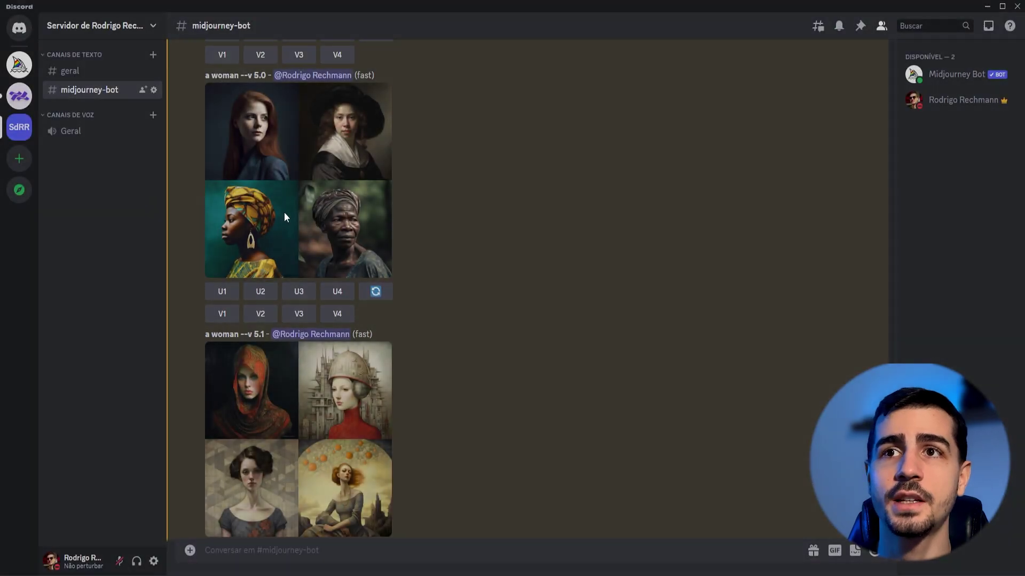
{"action": "left_click", "coordinate": [284, 213]}
{"action": "left_click", "coordinate": [729, 346]}
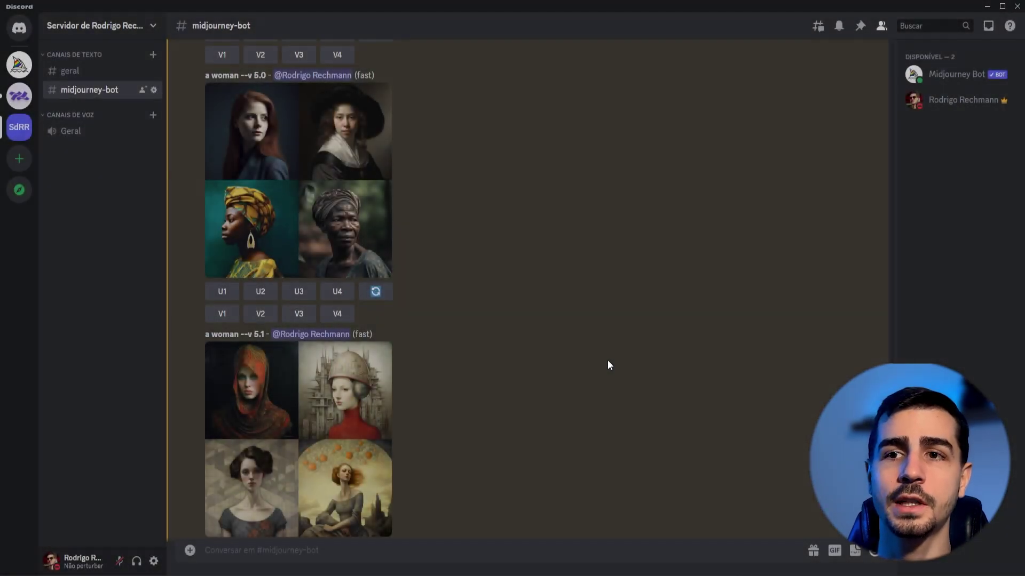
Step: Examine the enlarged "a woman" grids generated with --v 5.2, --niji and --niji 5
{"action": "scroll", "coordinate": [609, 366], "scroll_direction": "down", "scroll_amount": 6}
{"action": "left_click", "coordinate": [389, 357]}
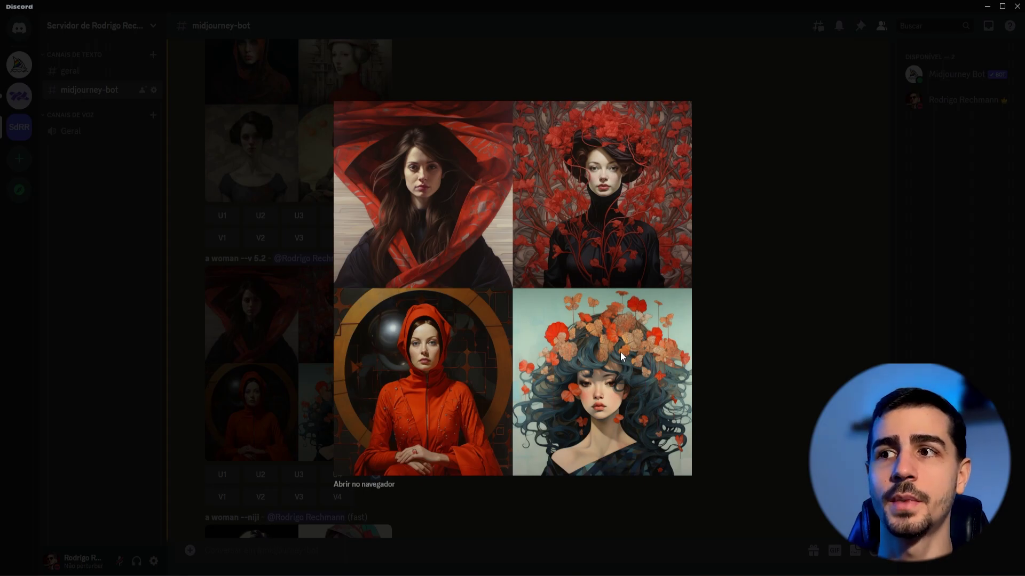
{"action": "left_click", "coordinate": [728, 338]}
{"action": "scroll", "coordinate": [595, 334], "scroll_direction": "down", "scroll_amount": 5}
{"action": "left_click", "coordinate": [322, 336]}
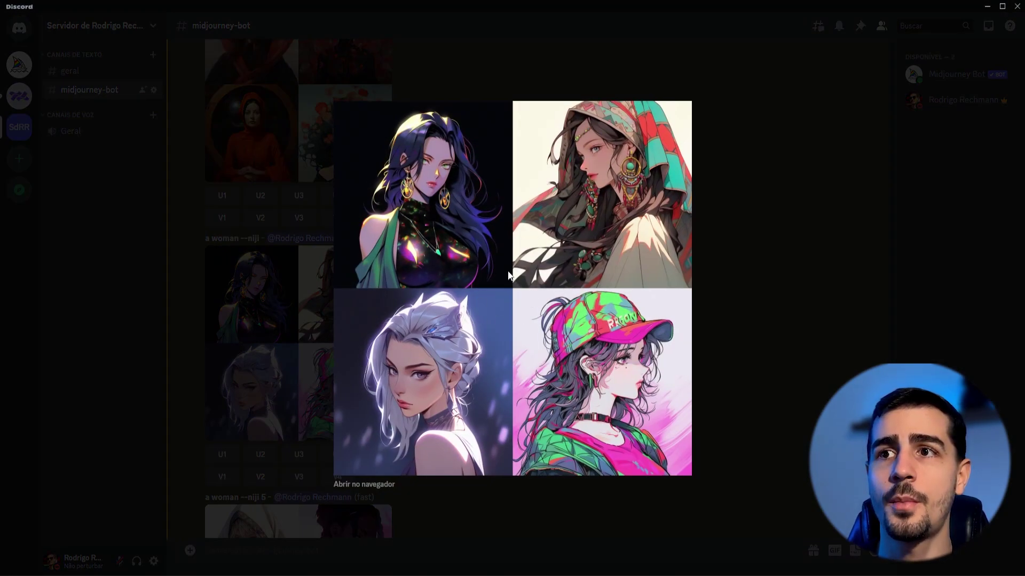
{"action": "left_click", "coordinate": [730, 243]}
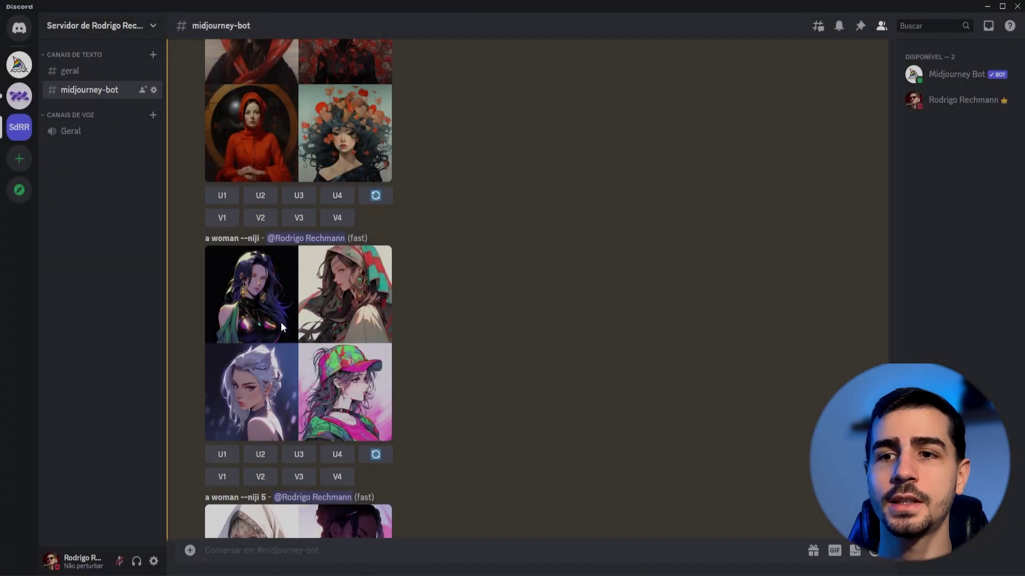
{"action": "scroll", "coordinate": [281, 321], "scroll_direction": "down", "scroll_amount": 4}
{"action": "left_click", "coordinate": [350, 408]}
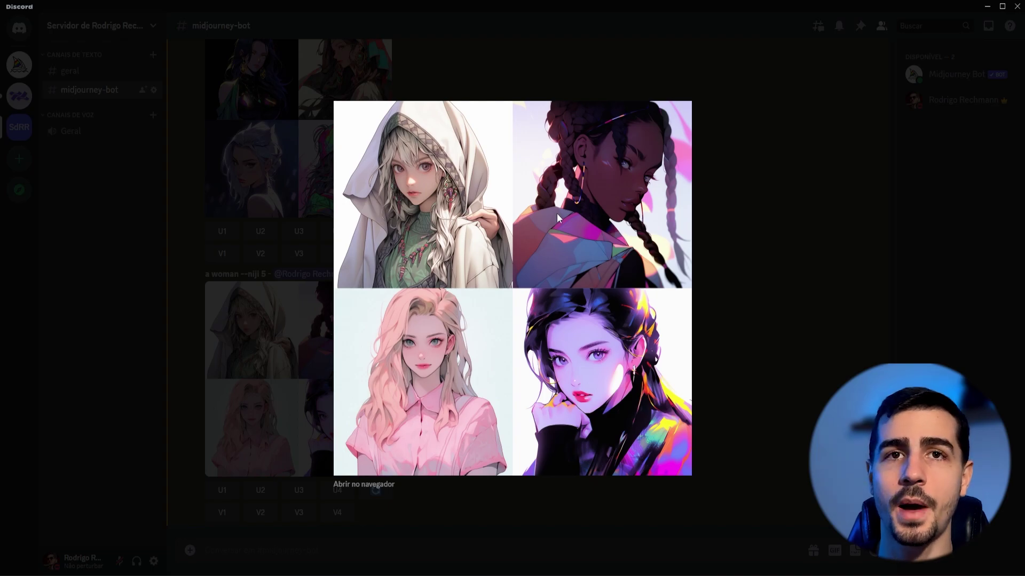
Step: Generate an image grid with the /imagine prompt "a woman --ar 16:9"
{"action": "left_click", "coordinate": [418, 548]}
{"action": "type", "text": "/imagi"}
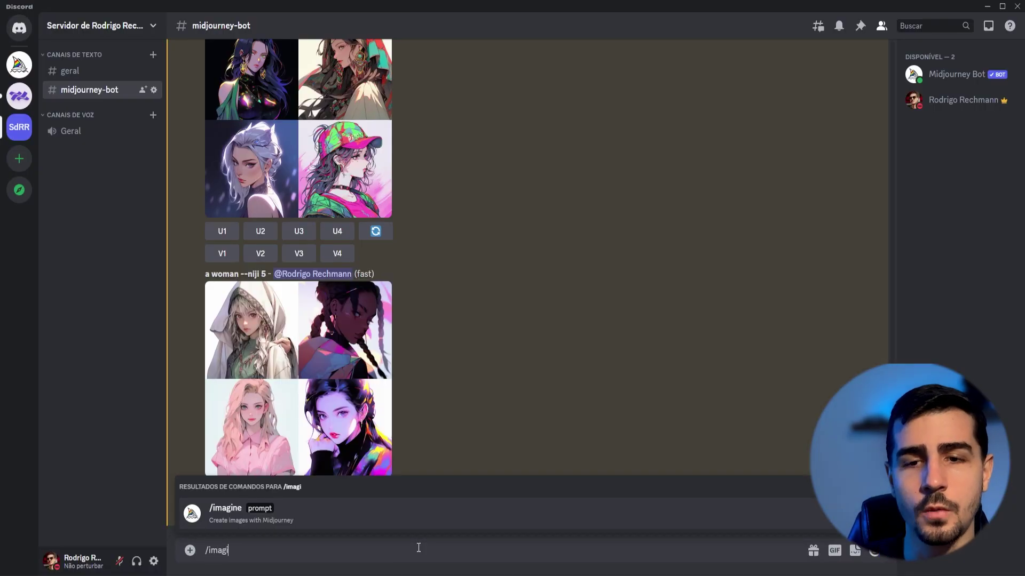
{"action": "key", "text": "Tab"}
{"action": "type", "text": "a woman"}
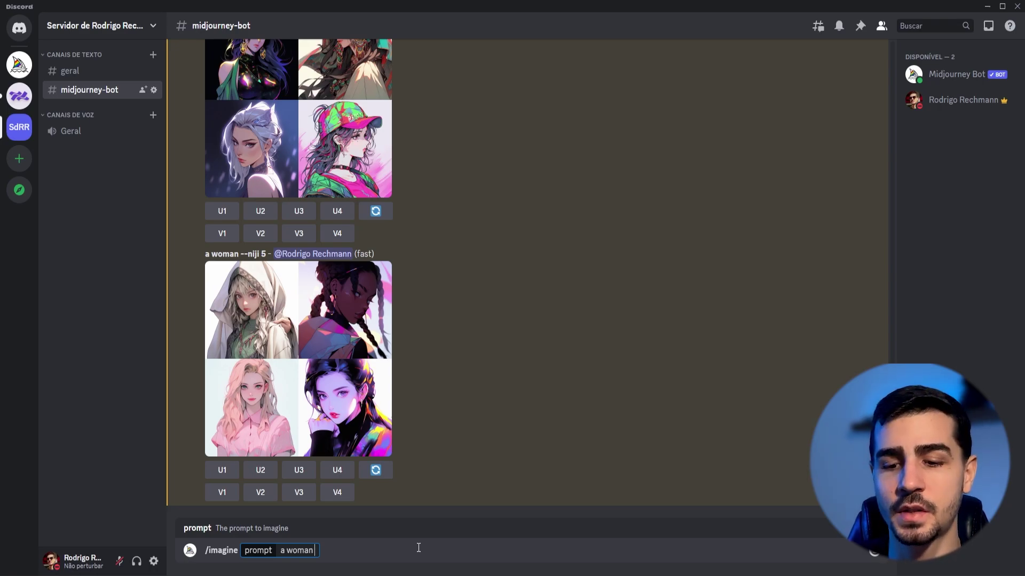
{"action": "type", "text": "--"}
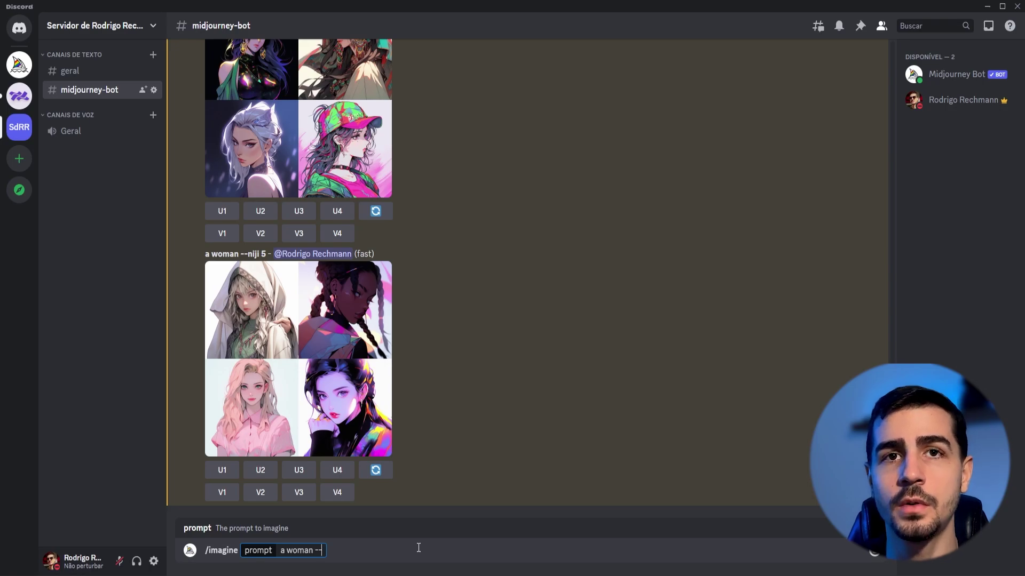
{"action": "type", "text": "ar"}
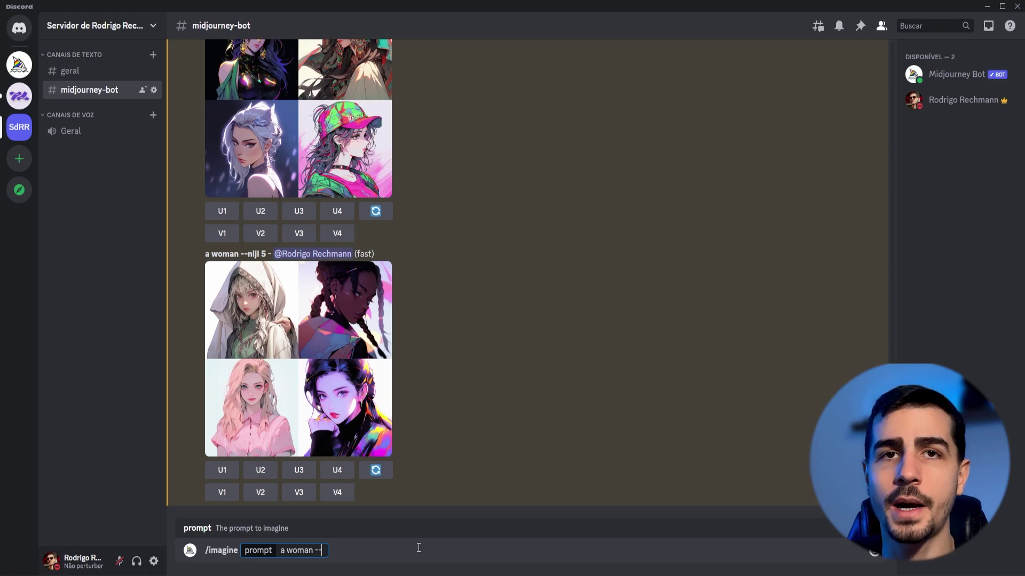
{"action": "type", "text": "ar"}
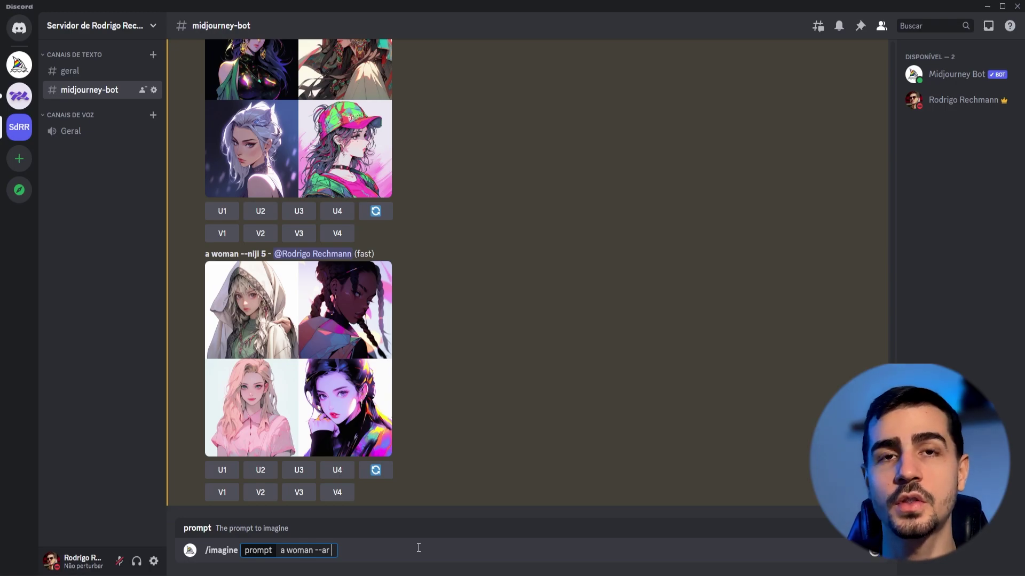
{"action": "type", "text": "1"}
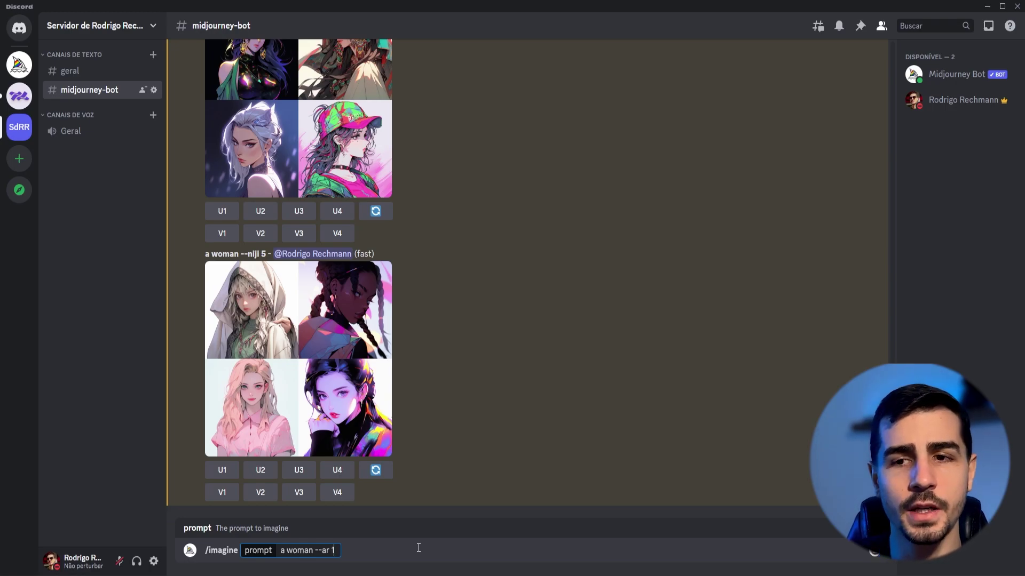
{"action": "type", "text": "6:9"}
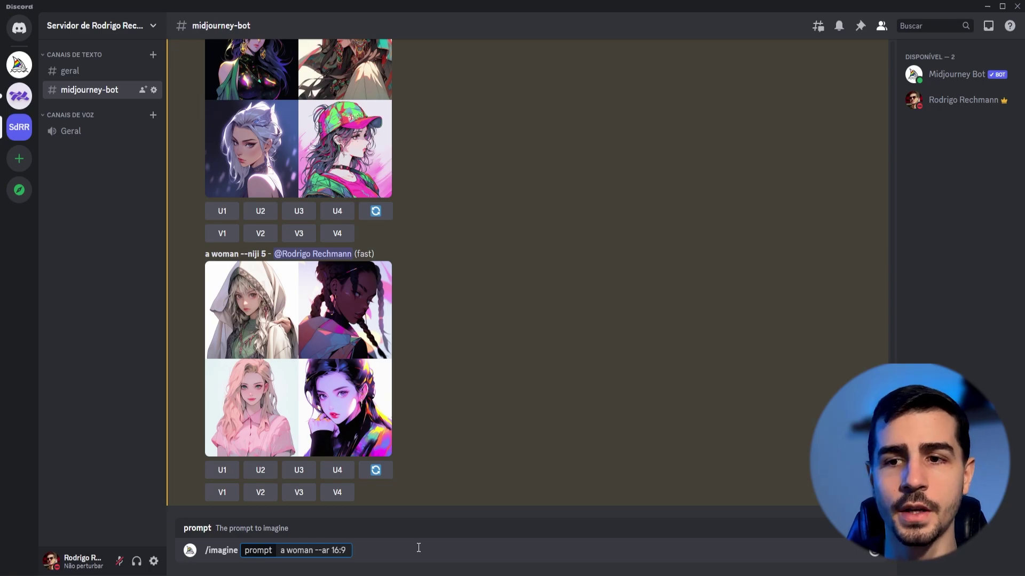
{"action": "key", "text": "Return"}
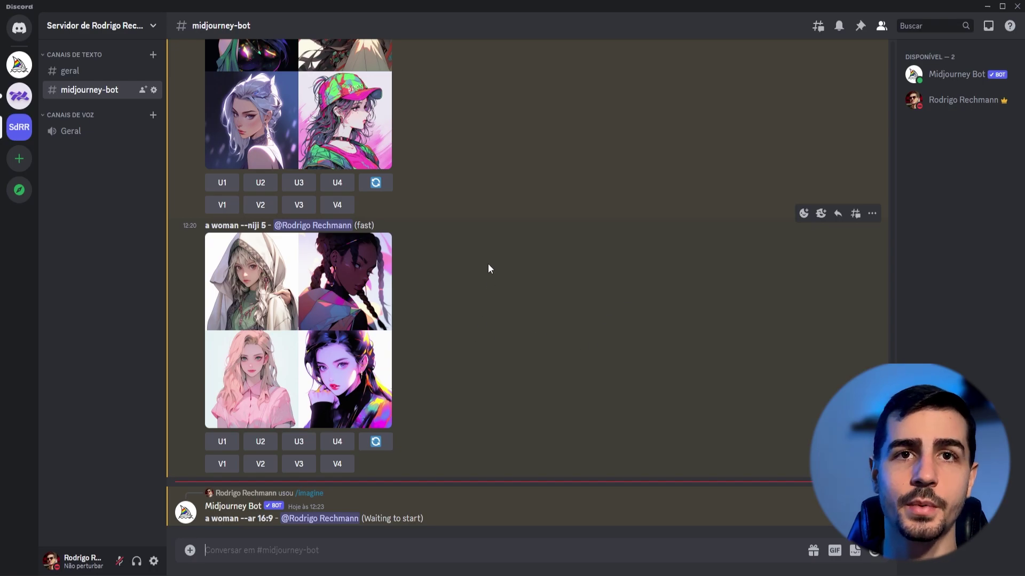
Step: Draft a new /imagine prompt reading "a woman --v 5"
{"action": "left_click", "coordinate": [361, 551]}
{"action": "type", "text": "/imagine"}
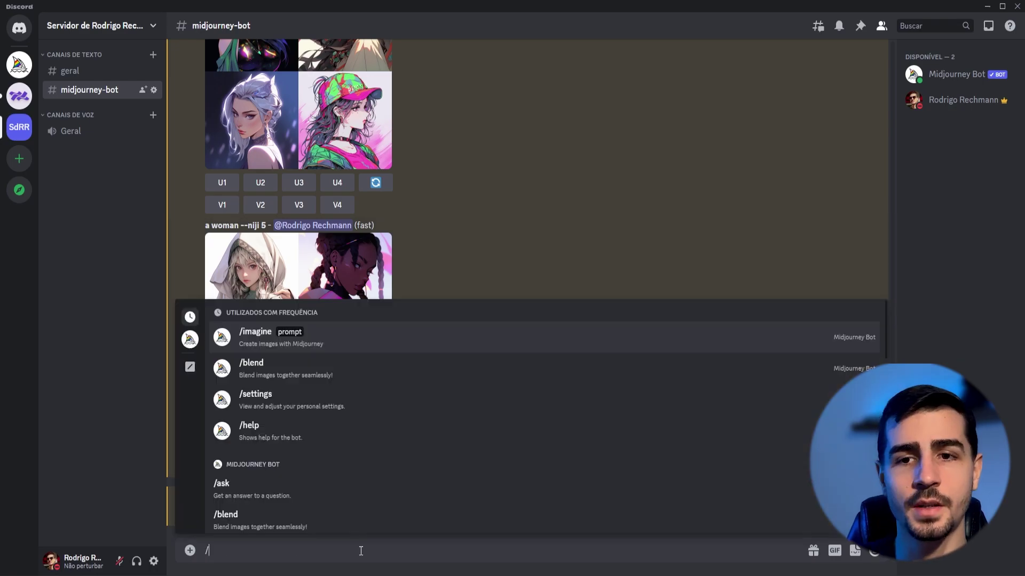
{"action": "key", "text": "Tab"}
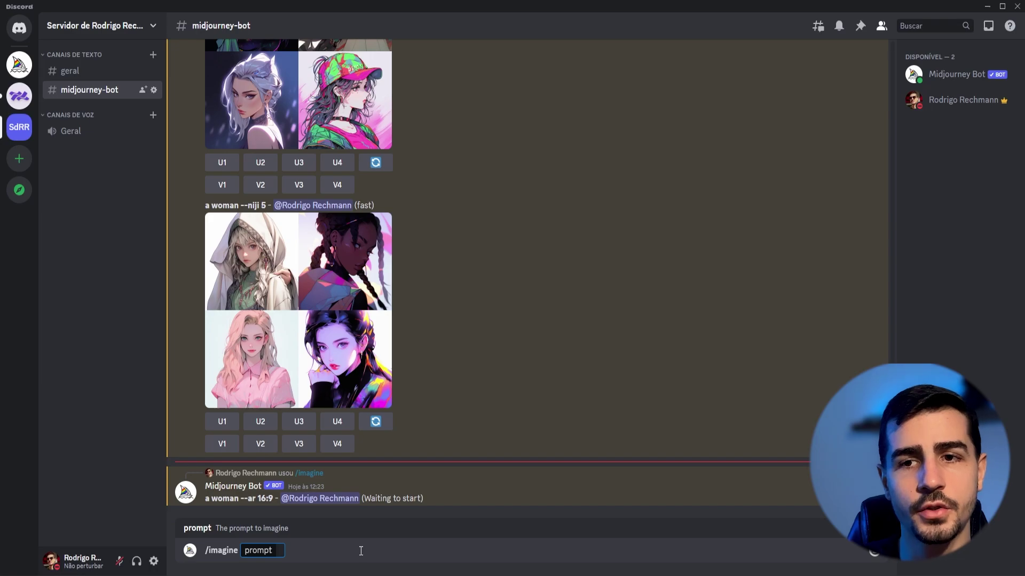
{"action": "type", "text": "a woman"}
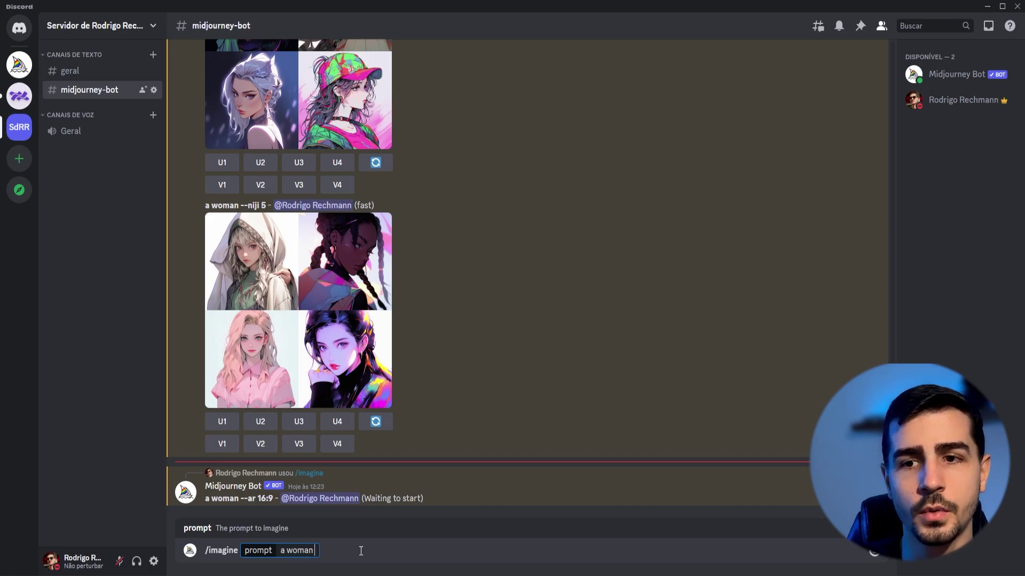
{"action": "type", "text": " --v"}
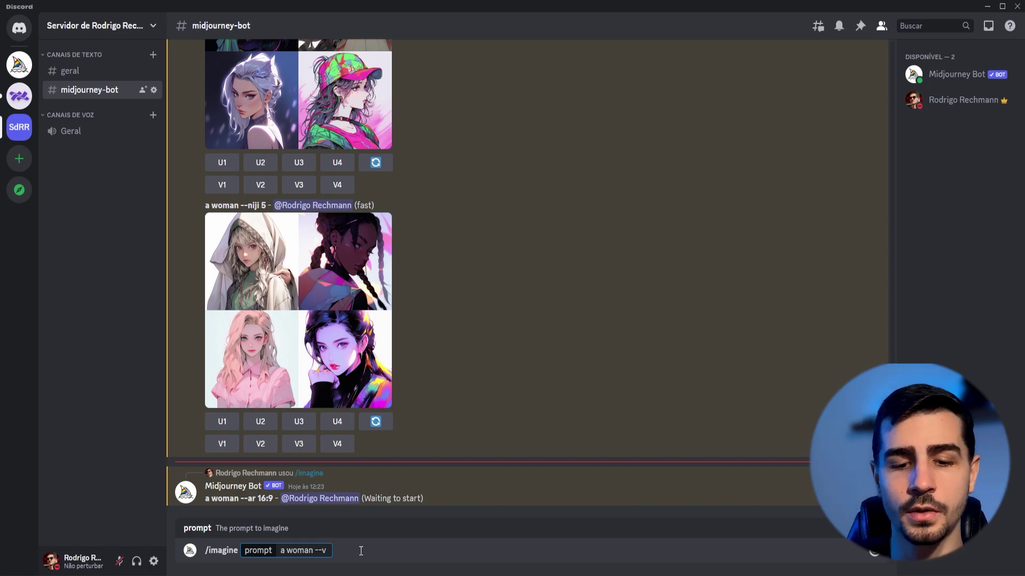
{"action": "type", "text": "5."}
{"action": "key", "text": "BackSpace"}
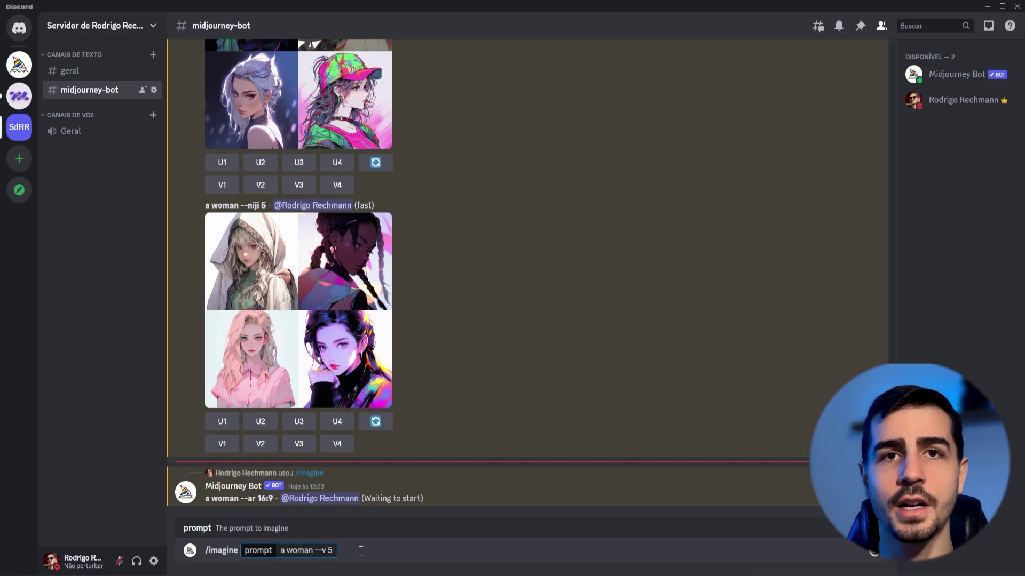
Step: Replace the version parameter in the drafted prompt with --niji 5
{"action": "key", "text": "BackSpace"}
{"action": "key", "text": "BackSpace"}
{"action": "key", "text": "BackSpace"}
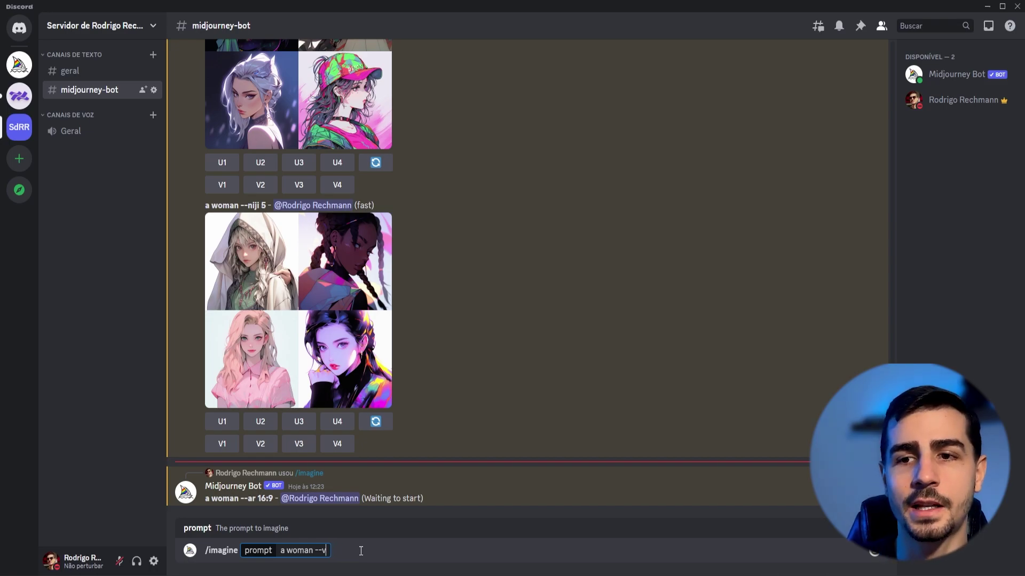
{"action": "type", "text": "niji"}
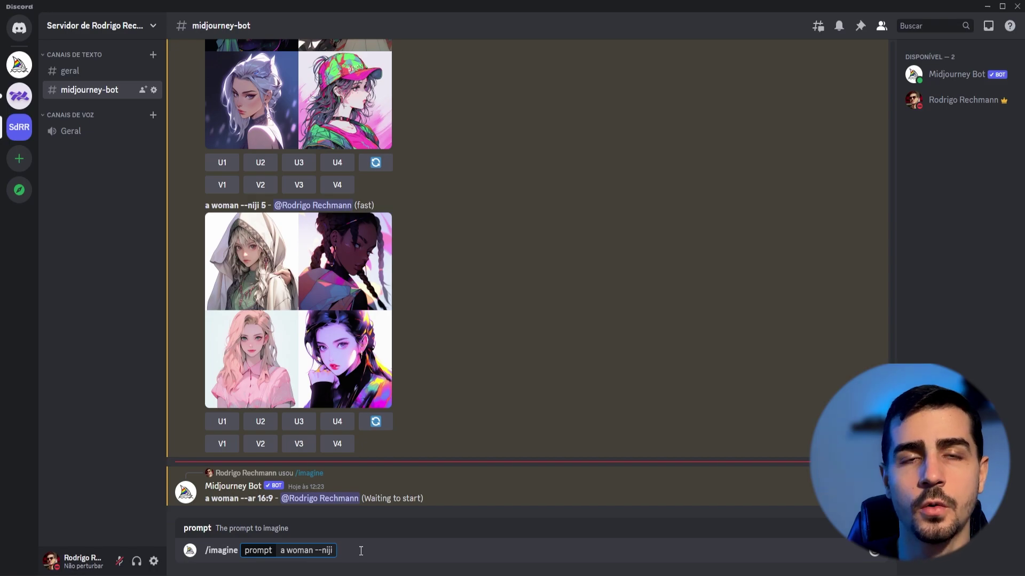
{"action": "type", "text": " 5"}
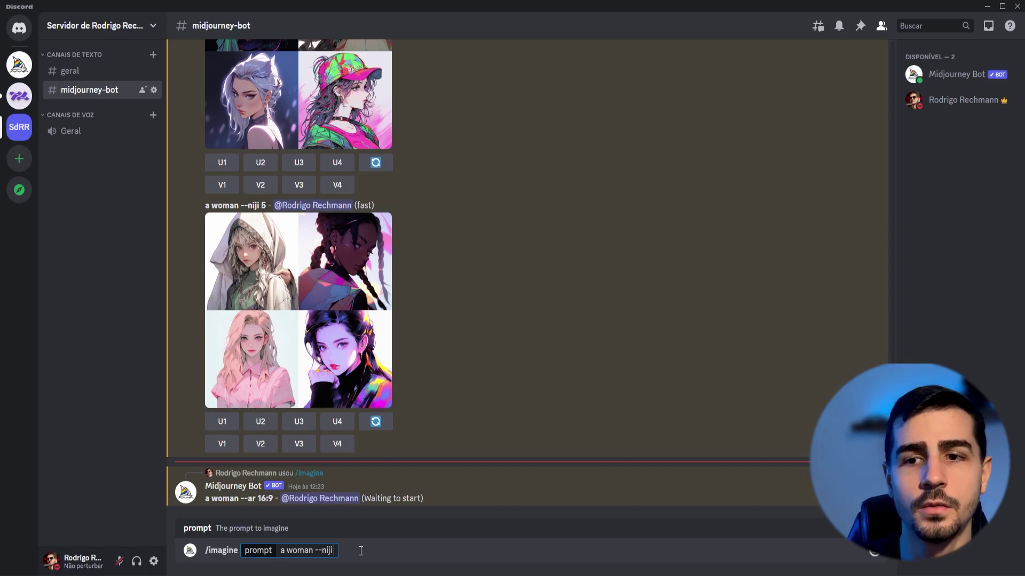
Step: Replace the niji parameter with --v 5.1 and submit the "a woman" prompt
{"action": "key", "text": "BackSpace"}
{"action": "key", "text": "BackSpace"}
{"action": "key", "text": "BackSpace"}
{"action": "key", "text": "BackSpace"}
{"action": "key", "text": "BackSpace"}
{"action": "key", "text": "BackSpace"}
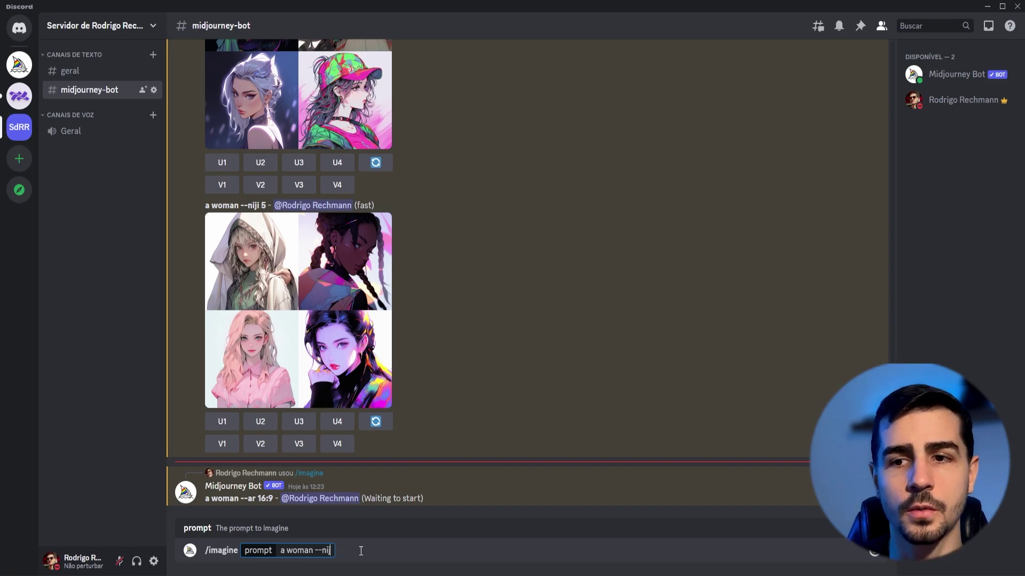
{"action": "type", "text": "v 5.1"}
{"action": "key", "text": "Return"}
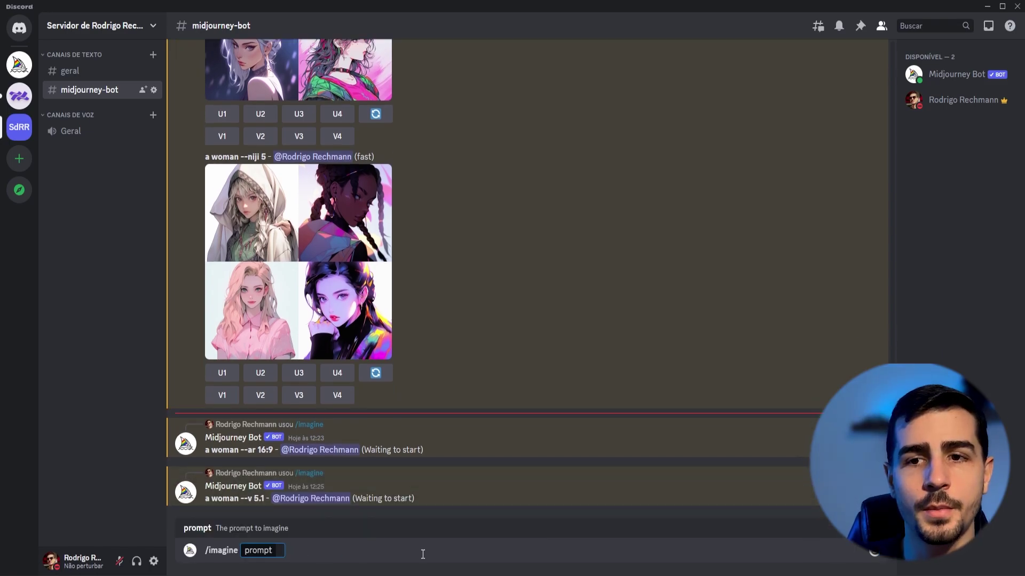
Step: Draft an /imagine prompt reading "a woman --q 0.25"
{"action": "type", "text": "a woman"}
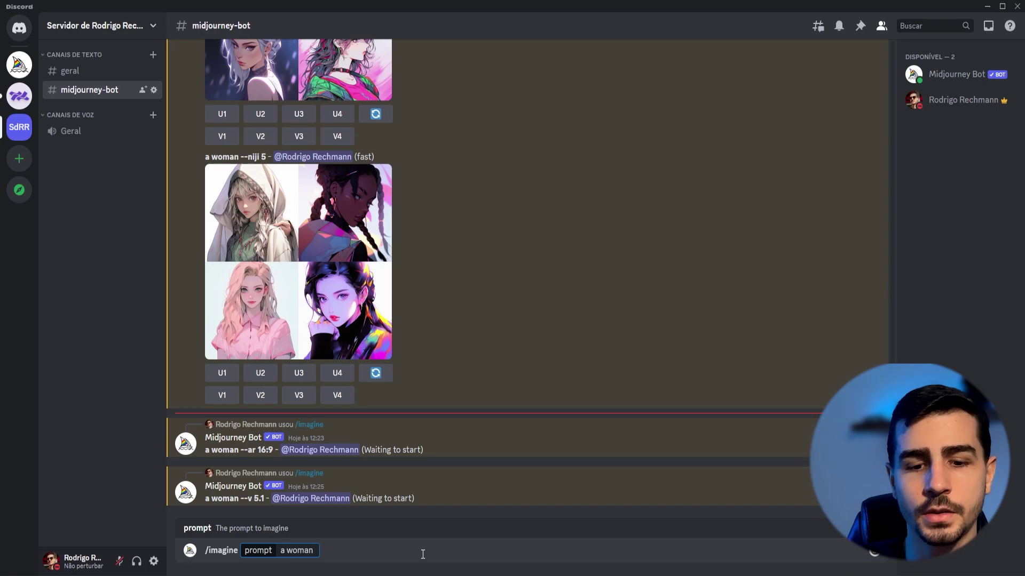
{"action": "type", "text": " --q"}
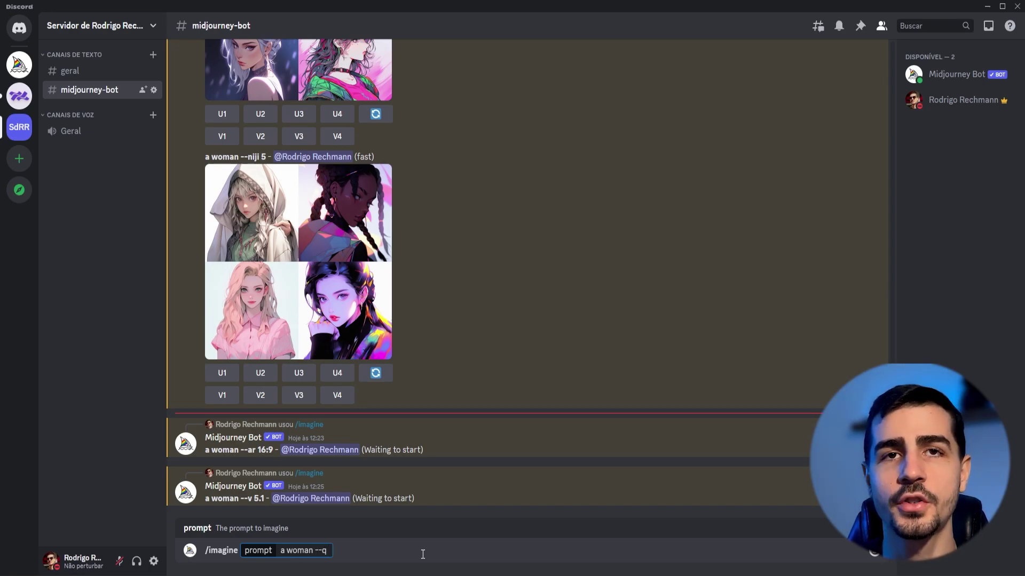
{"action": "type", "text": " 0.25"}
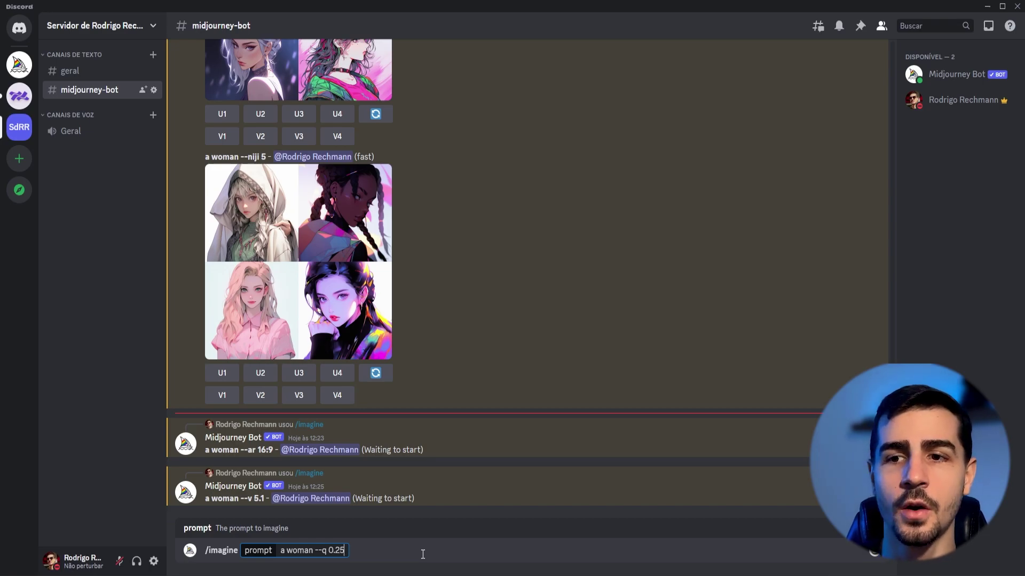
Step: Change the quality value in the drafted prompt to 2
{"action": "key", "text": "BackSpace"}
{"action": "key", "text": "BackSpace"}
{"action": "key", "text": "BackSpace"}
{"action": "key", "text": "BackSpace"}
{"action": "type", "text": "2"}
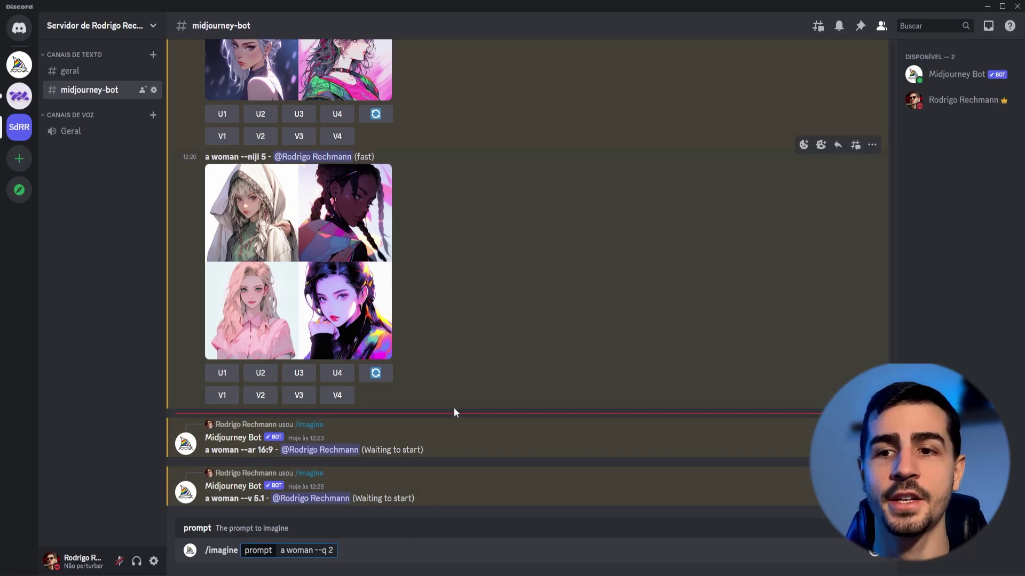
Step: Set the quality parameter back to 0.25 and submit the prompt
{"action": "key", "text": "BackSpace"}
{"action": "type", "text": "0.25"}
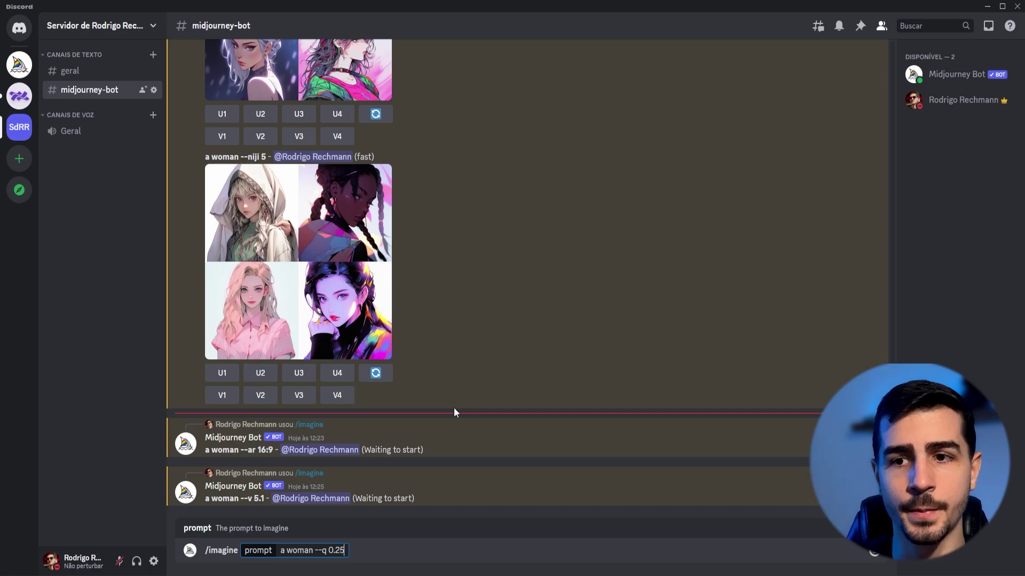
{"action": "key", "text": "Return"}
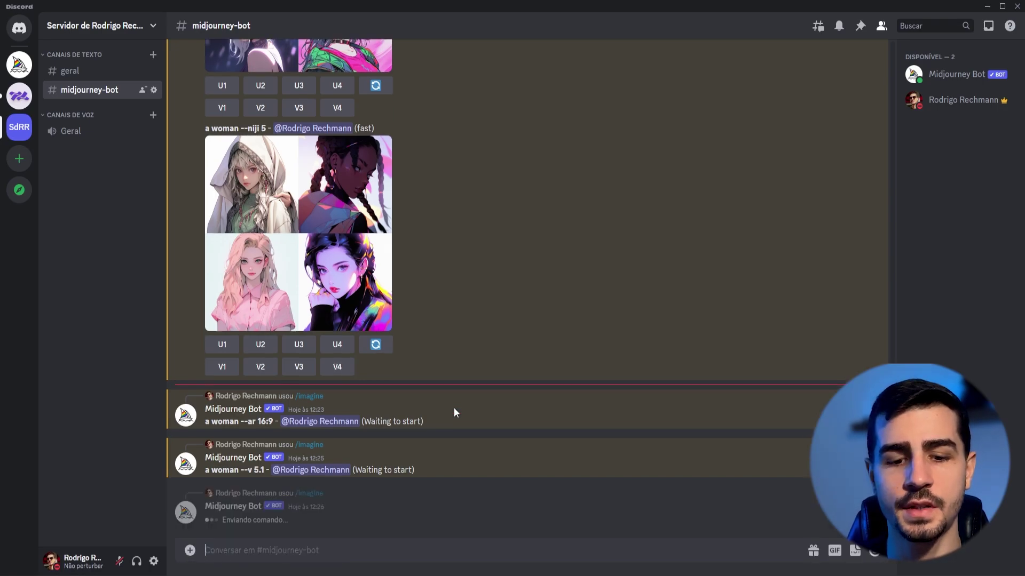
Step: Generate another grid with the /imagine prompt "a woman --q 2"
{"action": "key", "text": "BackSpace"}
{"action": "key", "text": "BackSpace"}
{"action": "key", "text": "BackSpace"}
{"action": "key", "text": "BackSpace"}
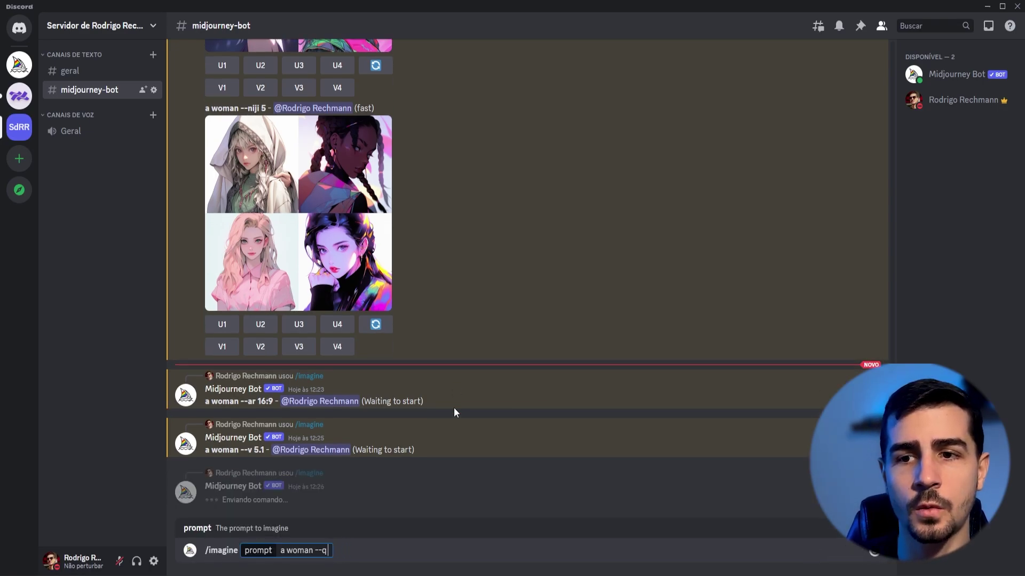
{"action": "type", "text": "2"}
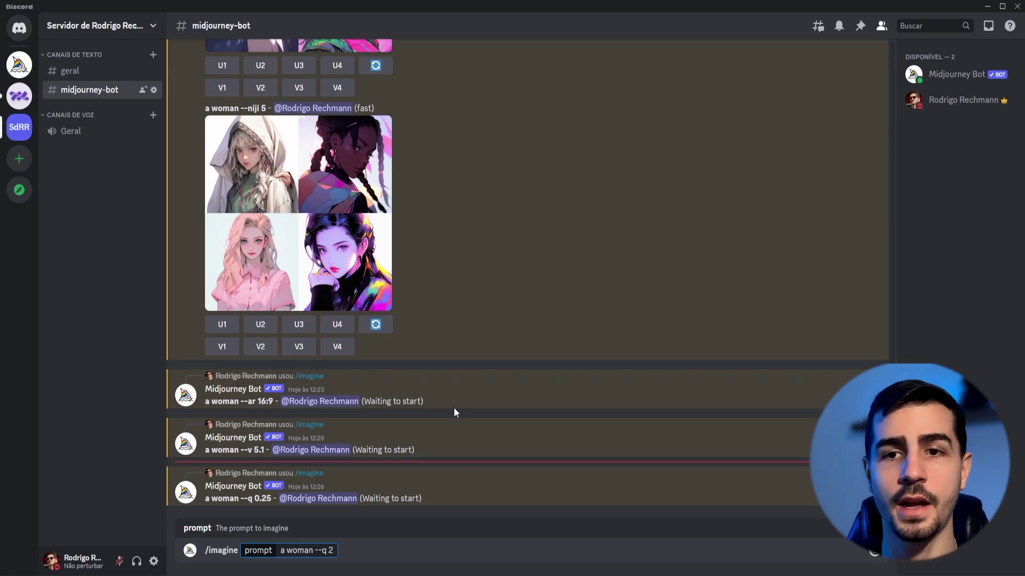
{"action": "key", "text": "Return"}
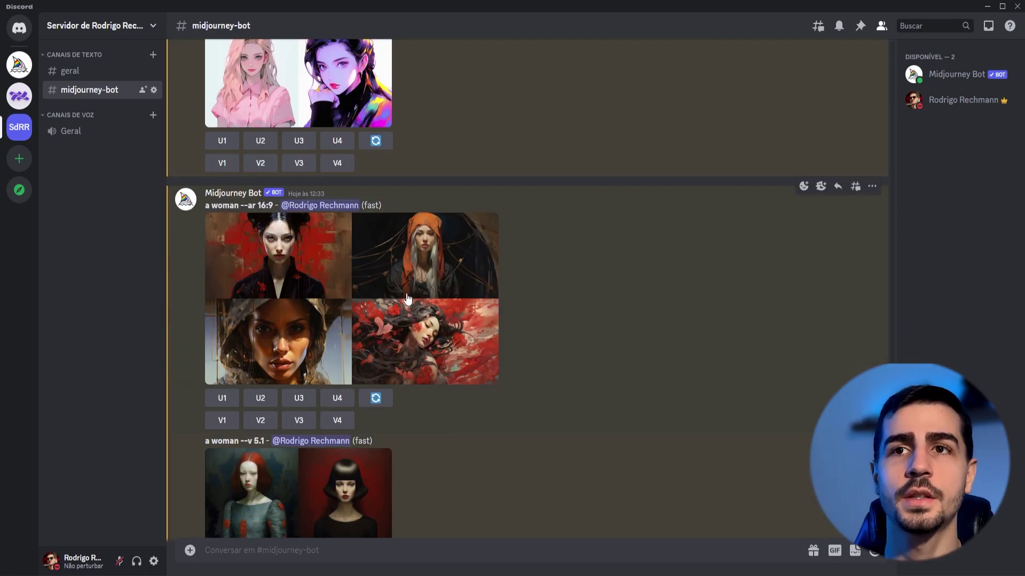
Step: Examine the enlarged "a woman" grids generated with --ar 16:9 and --v 5.1
{"action": "left_click", "coordinate": [358, 295]}
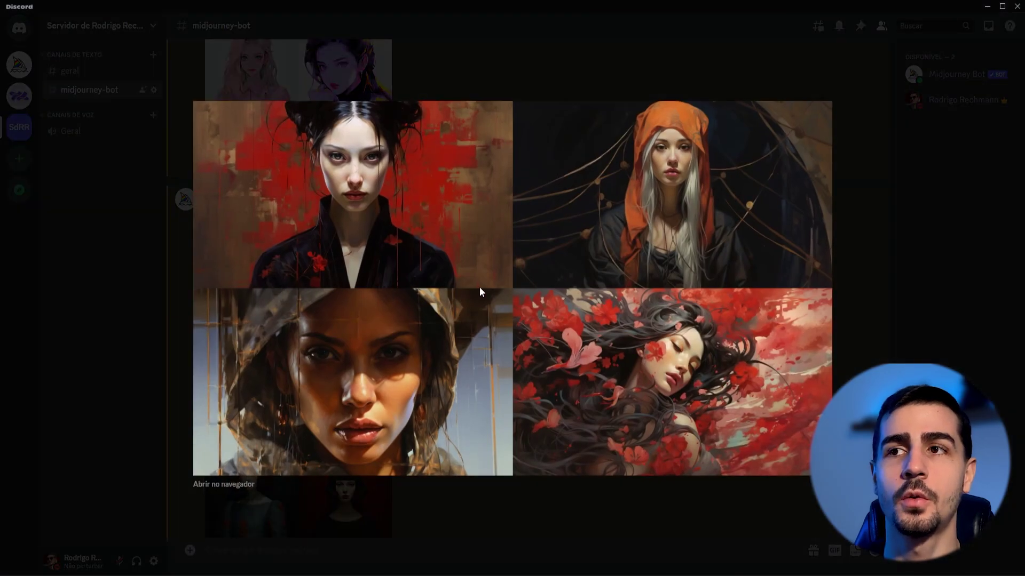
{"action": "left_click", "coordinate": [499, 76]}
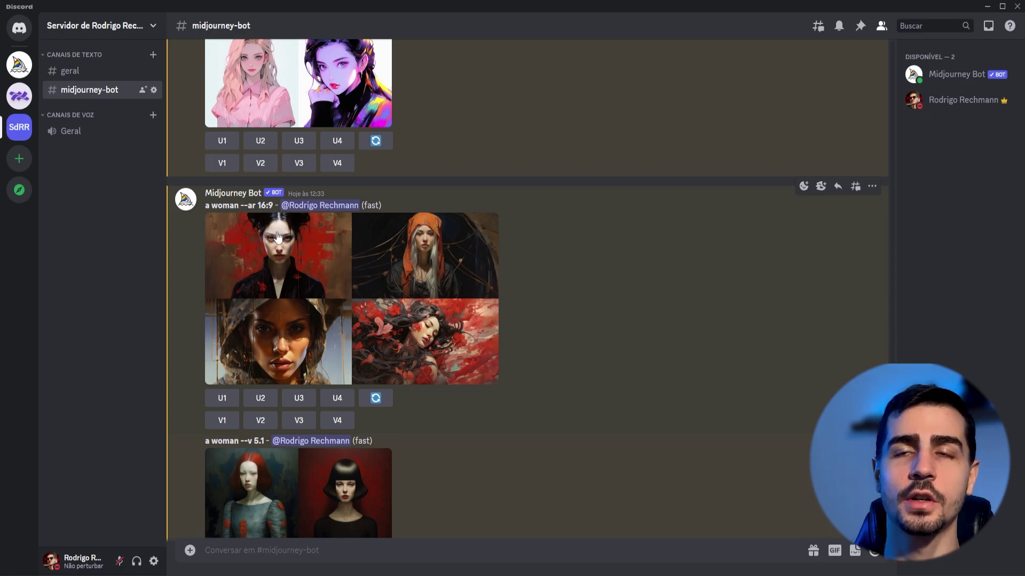
{"action": "scroll", "coordinate": [354, 282], "scroll_direction": "down", "scroll_amount": 3}
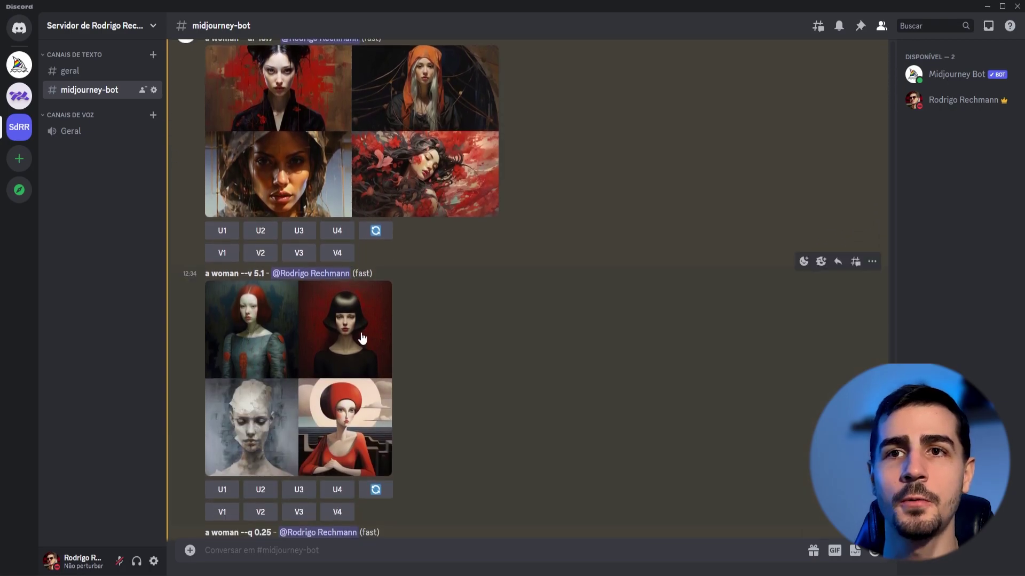
{"action": "left_click", "coordinate": [331, 334]}
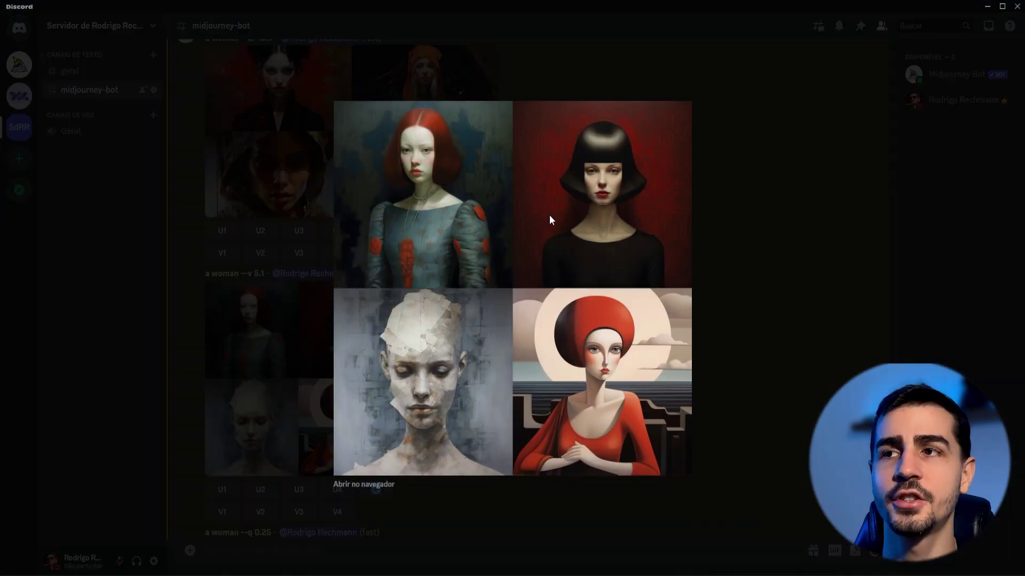
{"action": "left_click", "coordinate": [753, 248]}
Step: Compare the "a woman" grid generated with --q 0.25 against the "a woman" grids below it, enlarging them
{"action": "scroll", "coordinate": [427, 352], "scroll_direction": "down", "scroll_amount": 5}
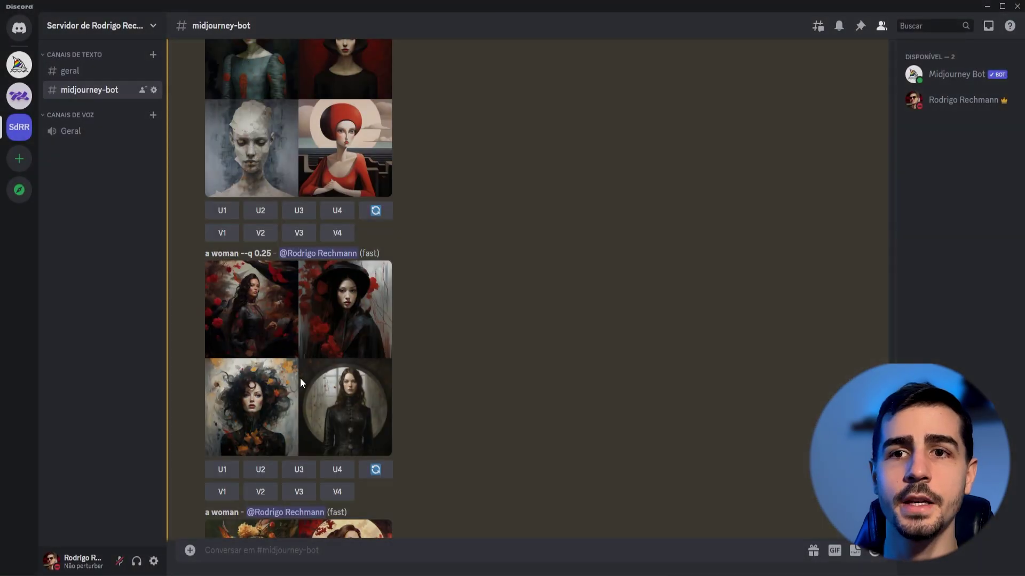
{"action": "left_click", "coordinate": [300, 378]}
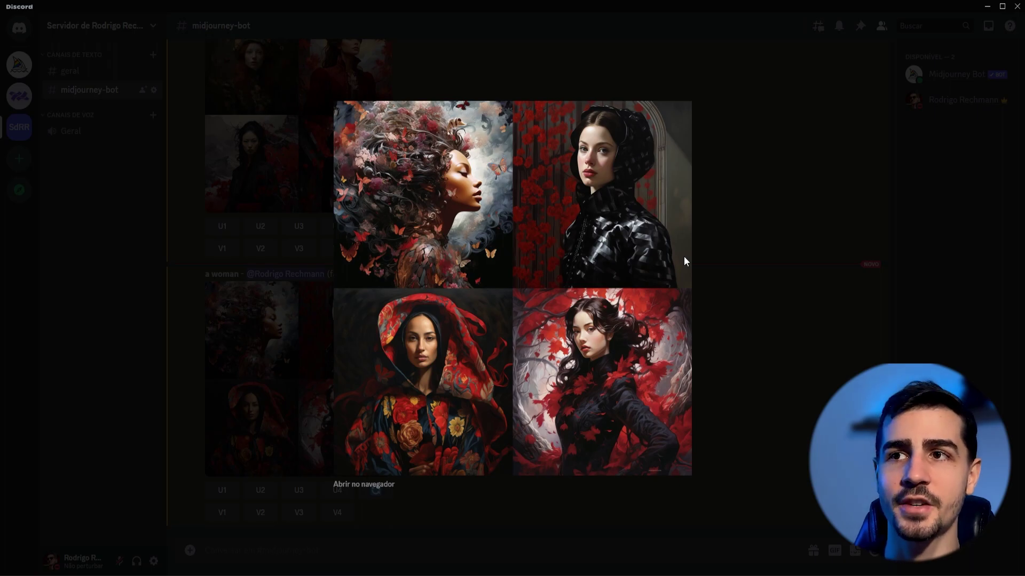
{"action": "key", "text": "Escape"}
{"action": "scroll", "coordinate": [429, 344], "scroll_direction": "up", "scroll_amount": 4}
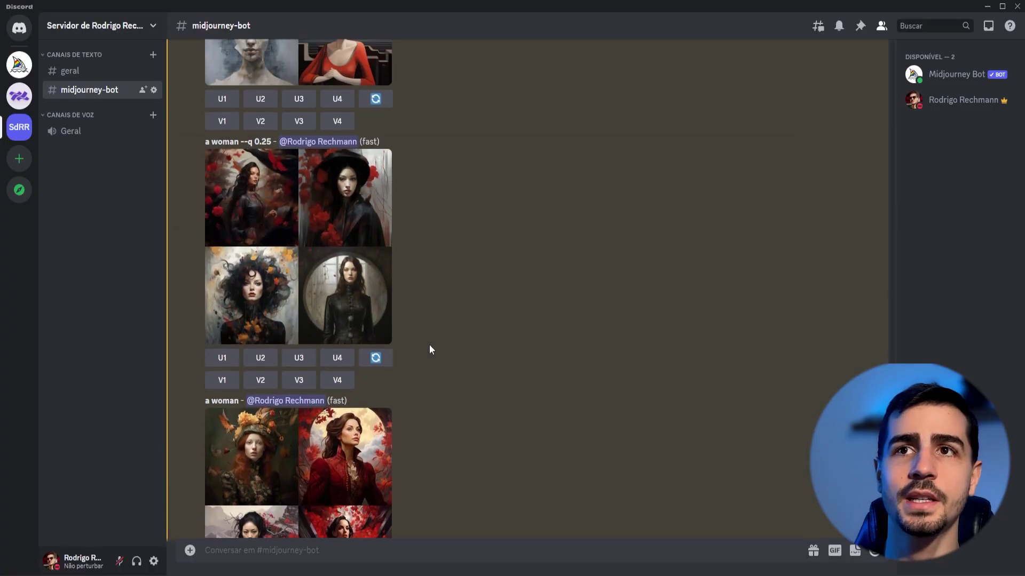
{"action": "scroll", "coordinate": [429, 344], "scroll_direction": "down", "scroll_amount": 8}
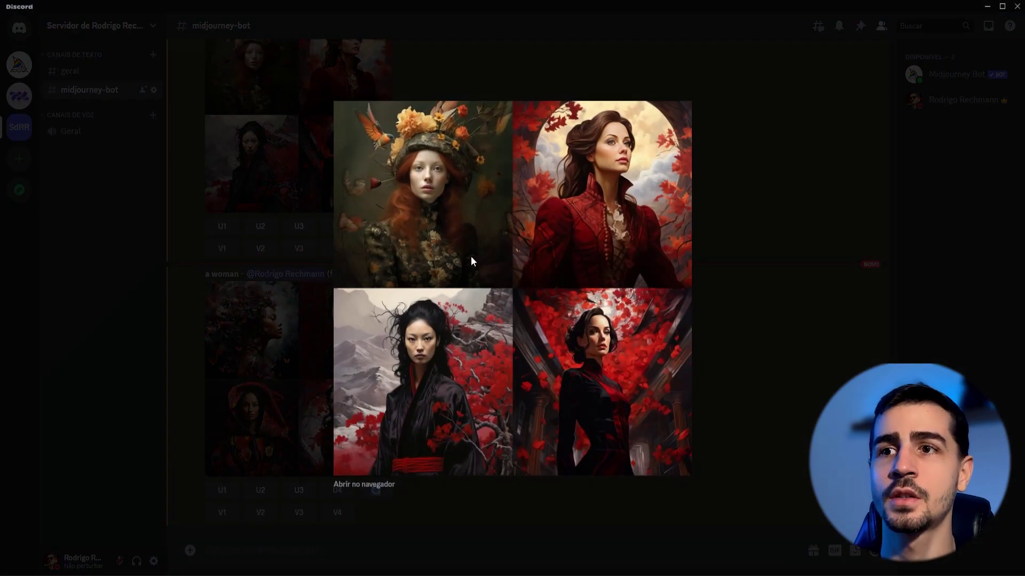
Step: Close the enlarged grid and upscale the third image of that "a woman" grid, the woman in the black robe
{"action": "left_click", "coordinate": [703, 336]}
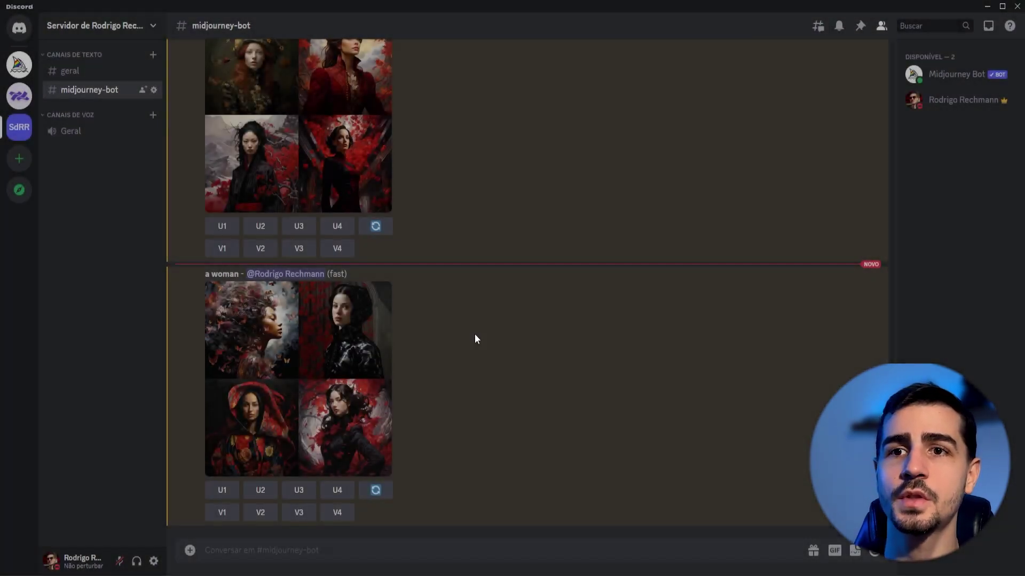
{"action": "scroll", "coordinate": [225, 227], "scroll_direction": "up", "scroll_amount": 1}
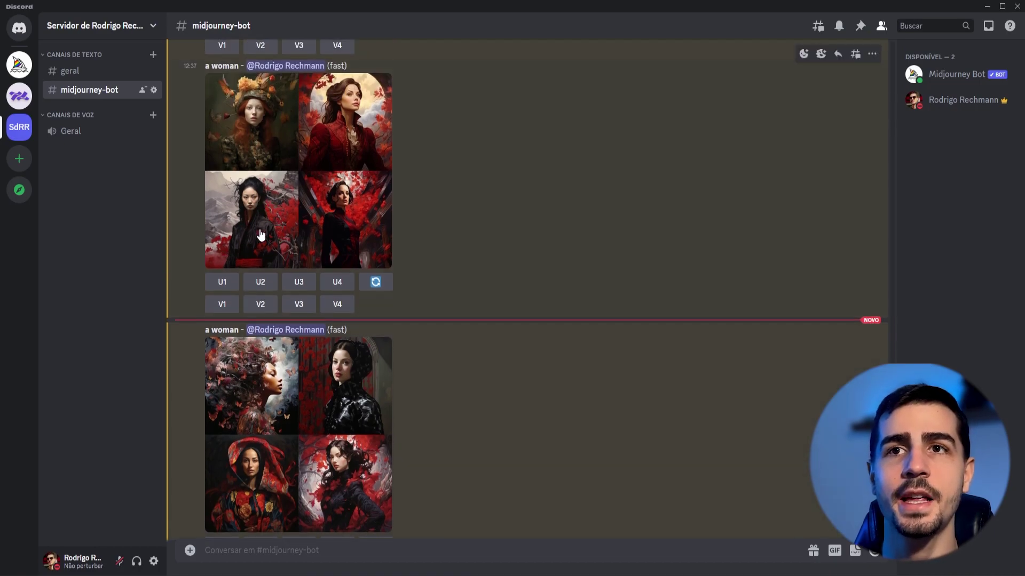
{"action": "left_click", "coordinate": [300, 284]}
{"action": "scroll", "coordinate": [302, 315], "scroll_direction": "down", "scroll_amount": 3}
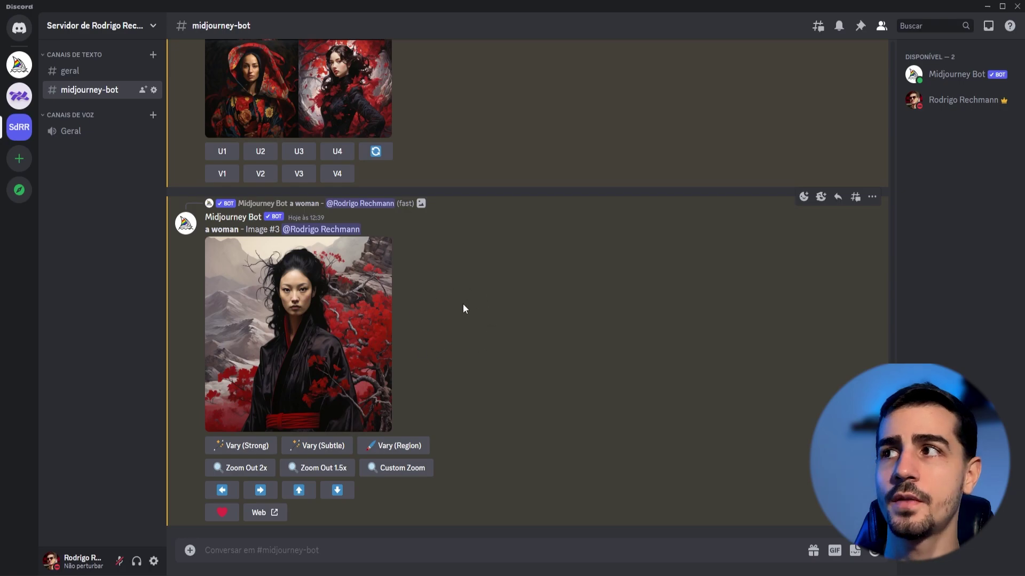
Step: React to the upscaled image with the envelope emoji and open the direct message from Midjourney Bot
{"action": "left_click", "coordinate": [805, 197]}
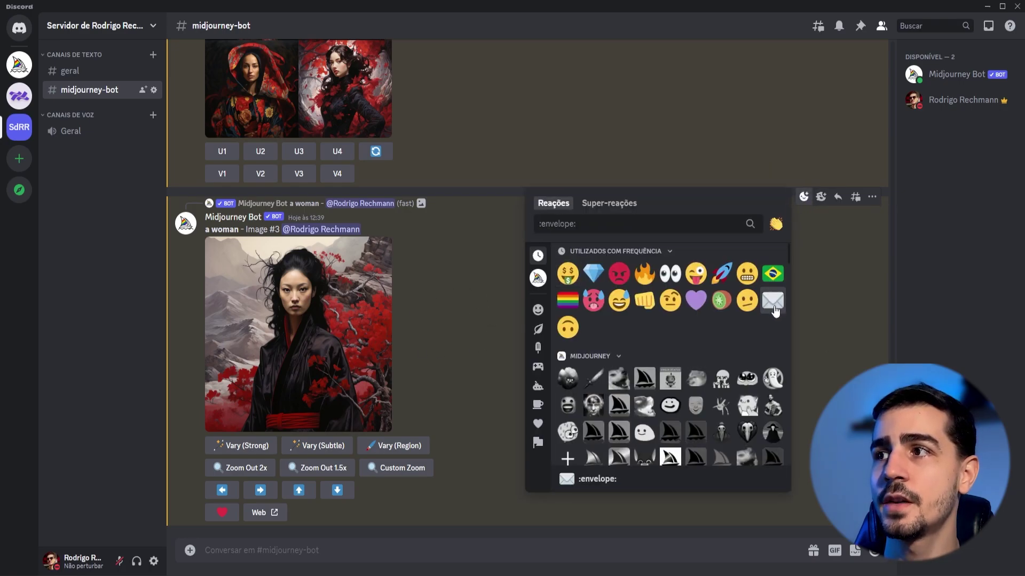
{"action": "left_click", "coordinate": [774, 305]}
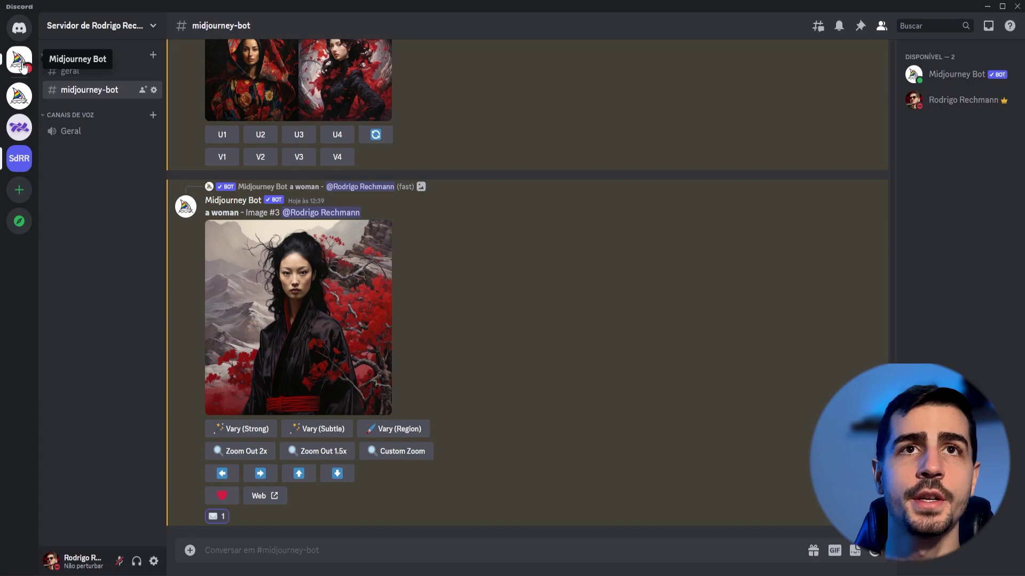
{"action": "left_click", "coordinate": [19, 60]}
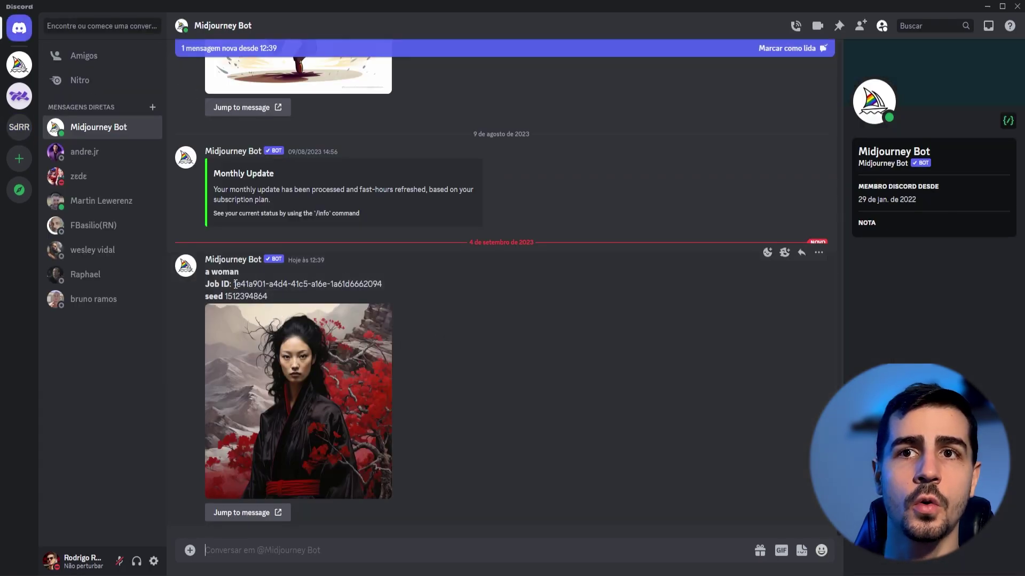
Step: Copy the seed number from the bot's message about the "a woman" image
{"action": "left_click_drag", "start_coordinate": [236, 284], "coordinate": [389, 284]}
{"action": "left_click", "coordinate": [388, 284]}
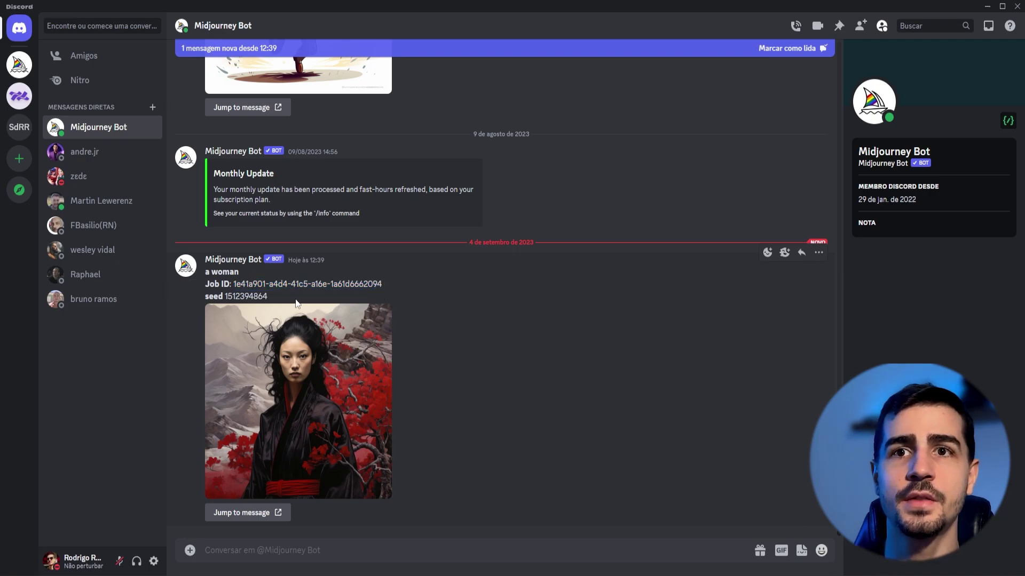
{"action": "double_click", "coordinate": [255, 297]}
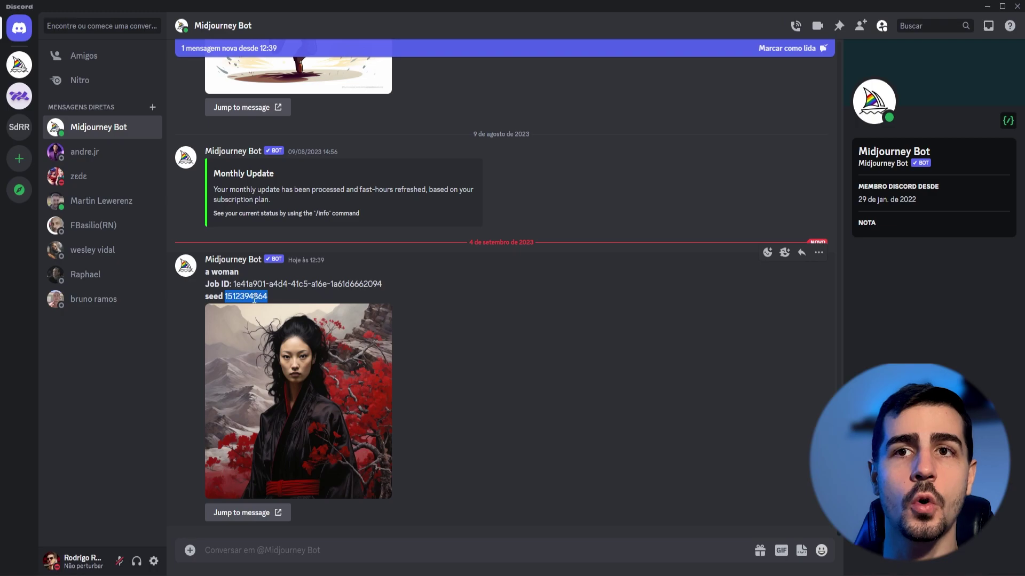
{"action": "right_click", "coordinate": [255, 297]}
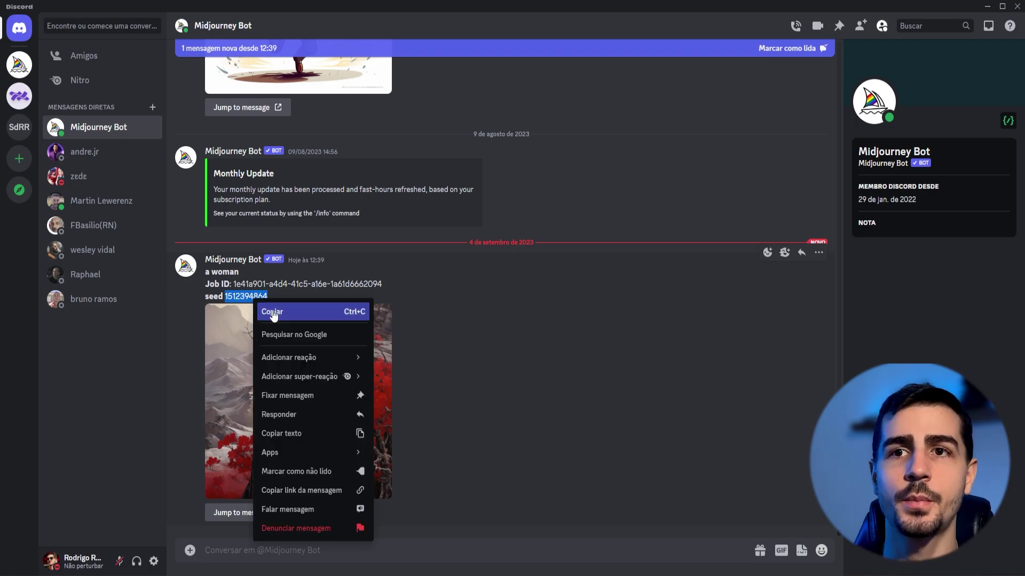
{"action": "left_click", "coordinate": [274, 312]}
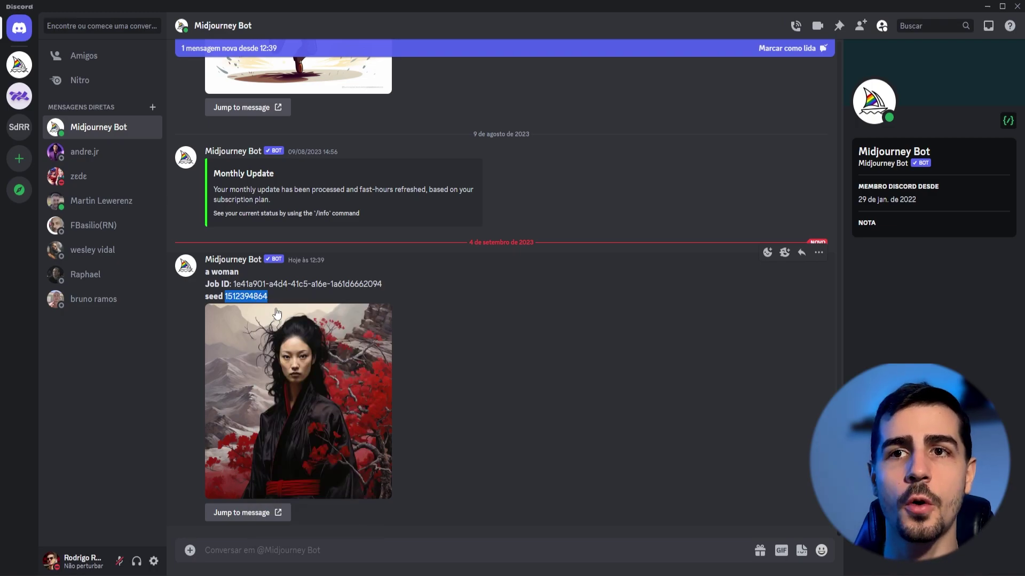
{"action": "left_click", "coordinate": [20, 129]}
{"action": "left_click", "coordinate": [416, 548]}
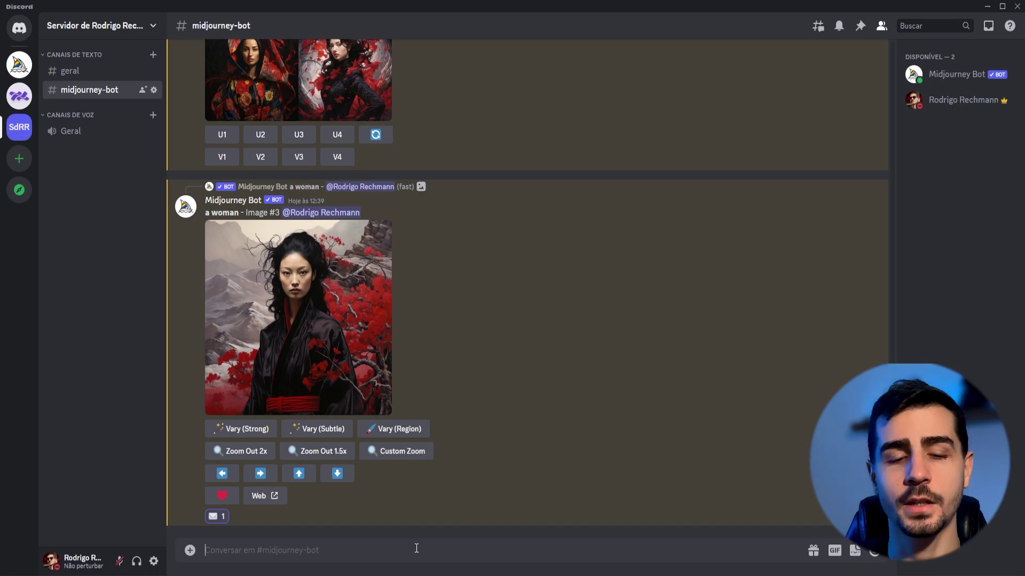
{"action": "type", "text": "/imagine"}
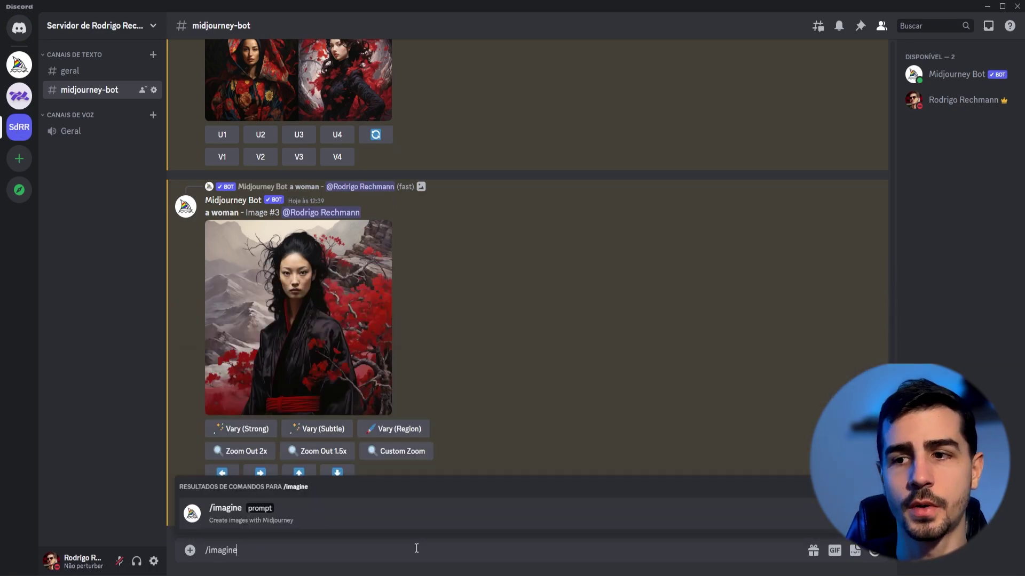
{"action": "key", "text": "Tab"}
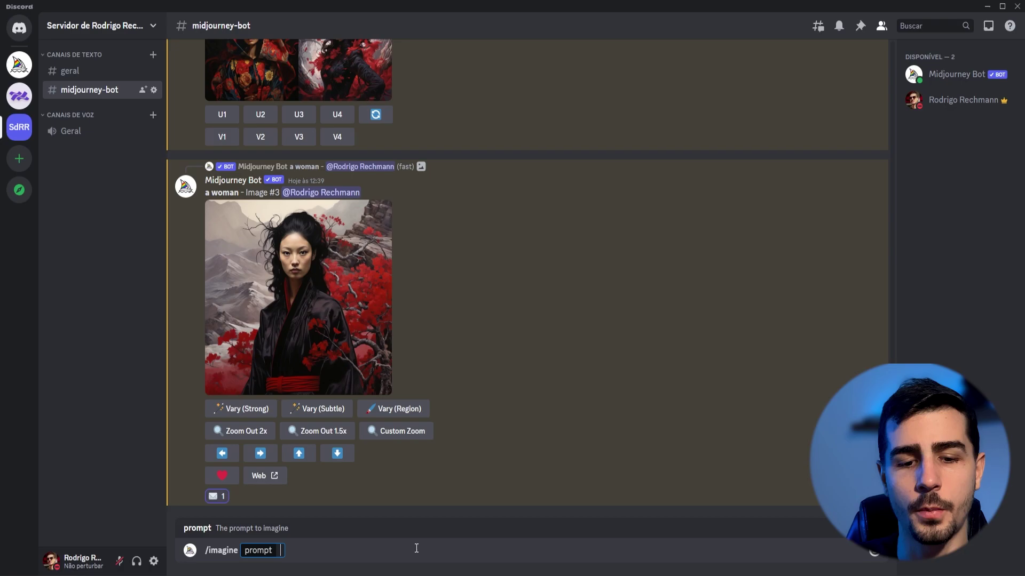
{"action": "type", "text": "this "}
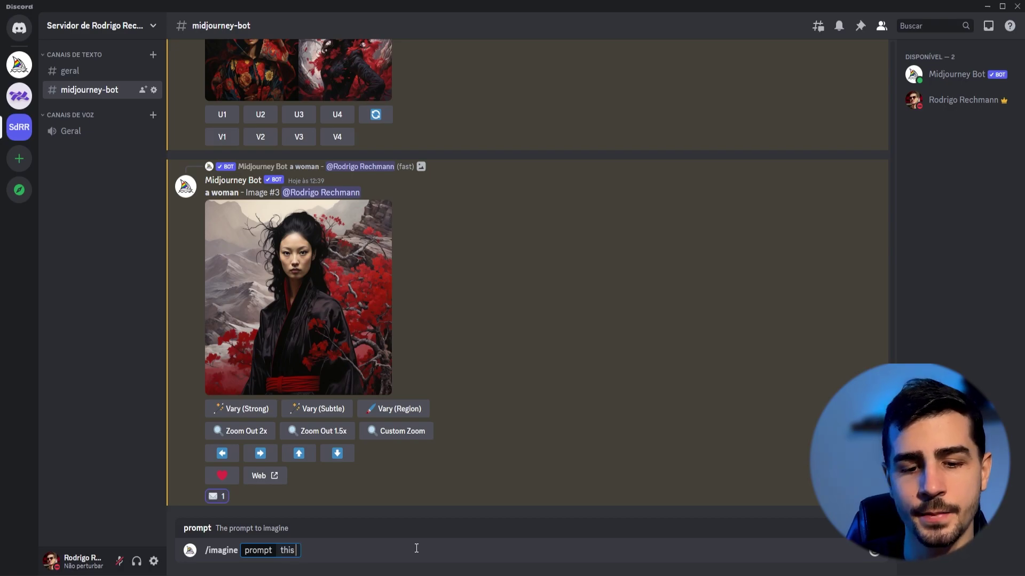
{"action": "type", "text": "asian woman "}
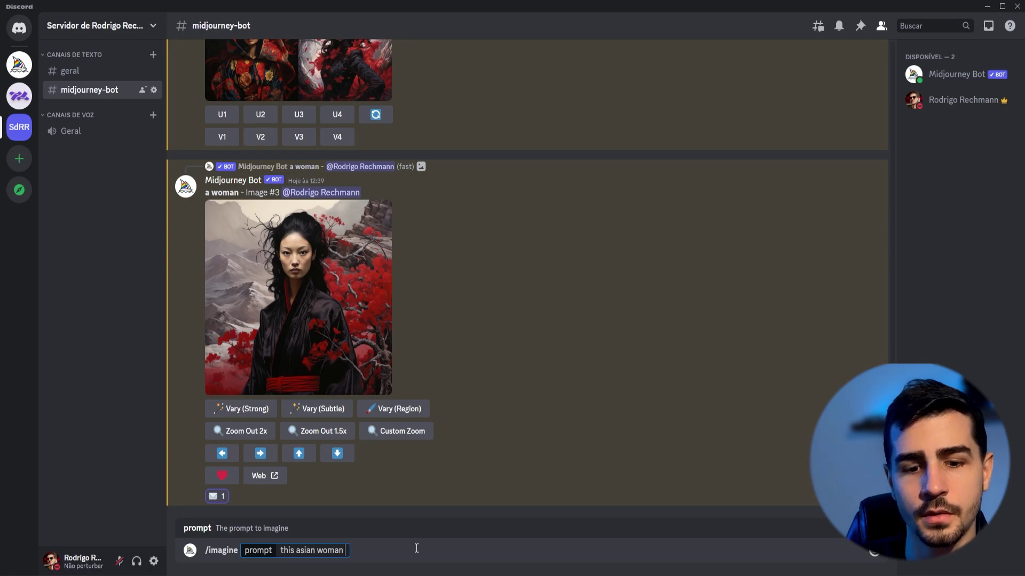
{"action": "type", "text": "wearing yellow"}
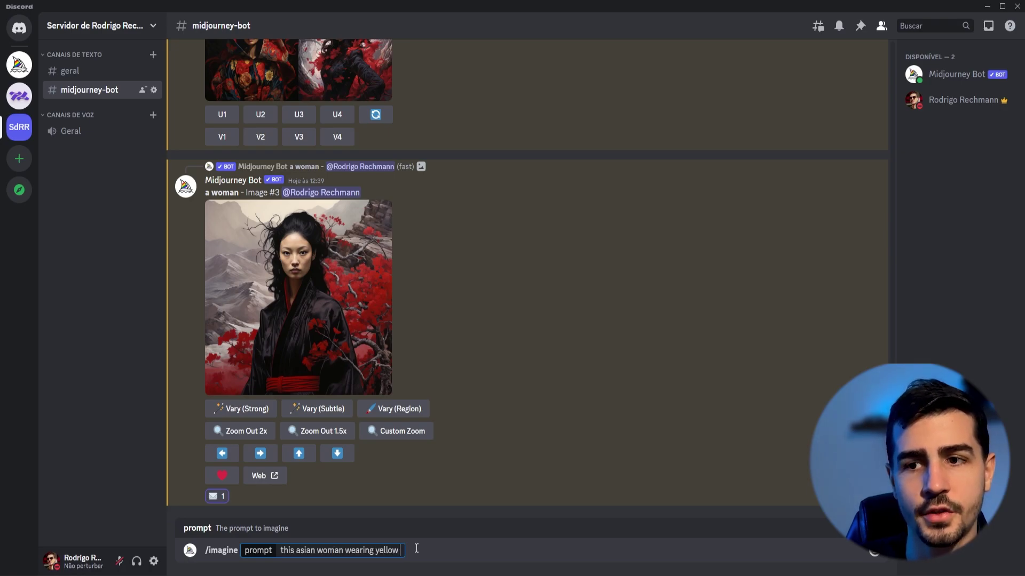
{"action": "type", "text": " --seed"}
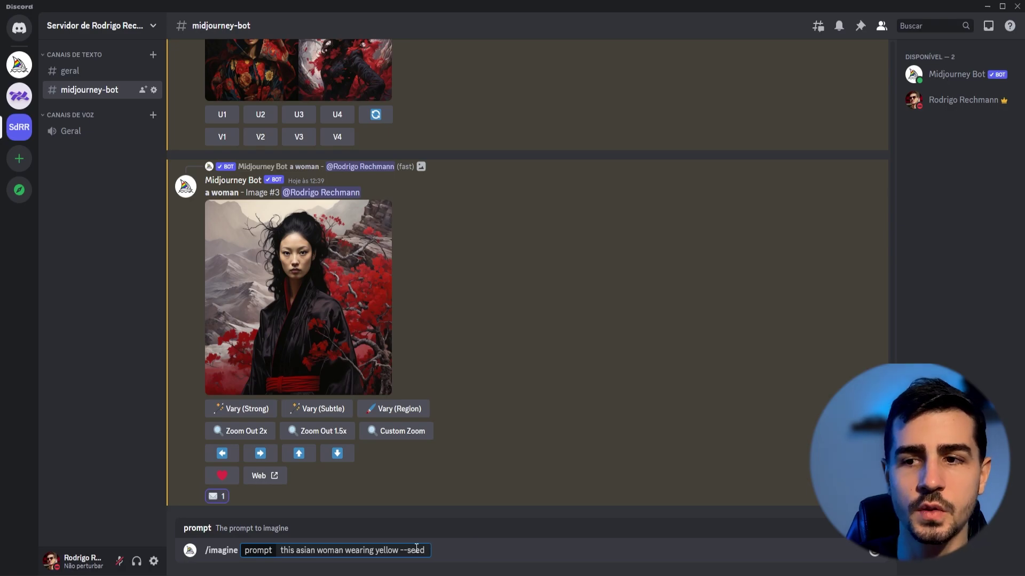
{"action": "key", "text": "ctrl+v"}
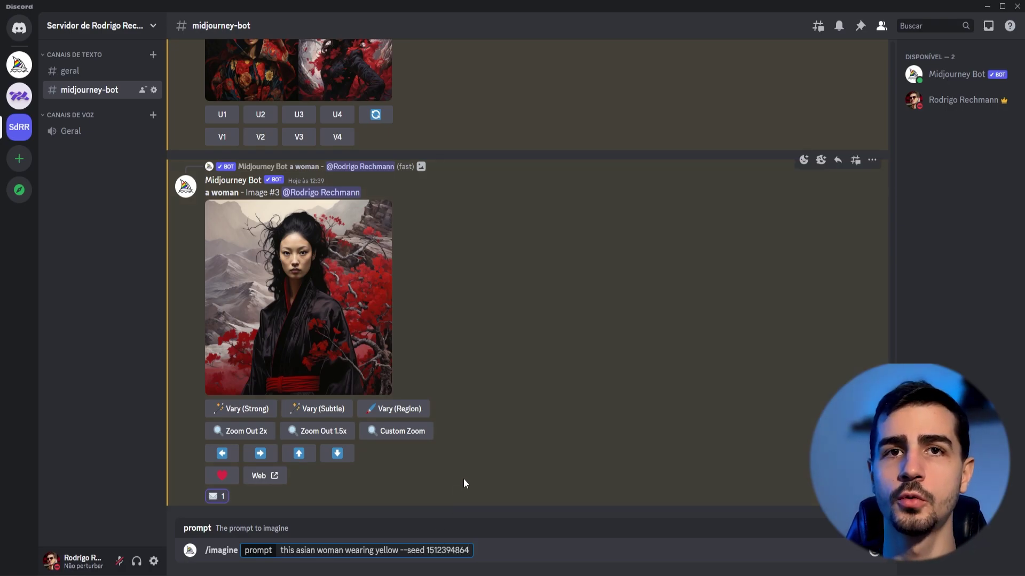
{"action": "key", "text": "Return"}
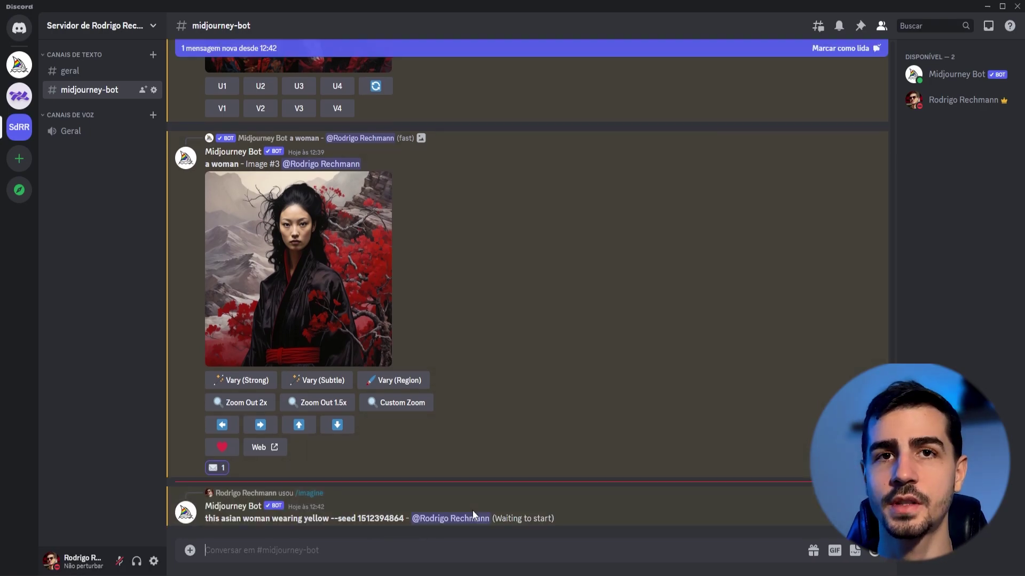
Step: Examine the enlarged yellow-clothing grid and compare it with the original upscaled image above it
{"action": "left_click", "coordinate": [341, 414]}
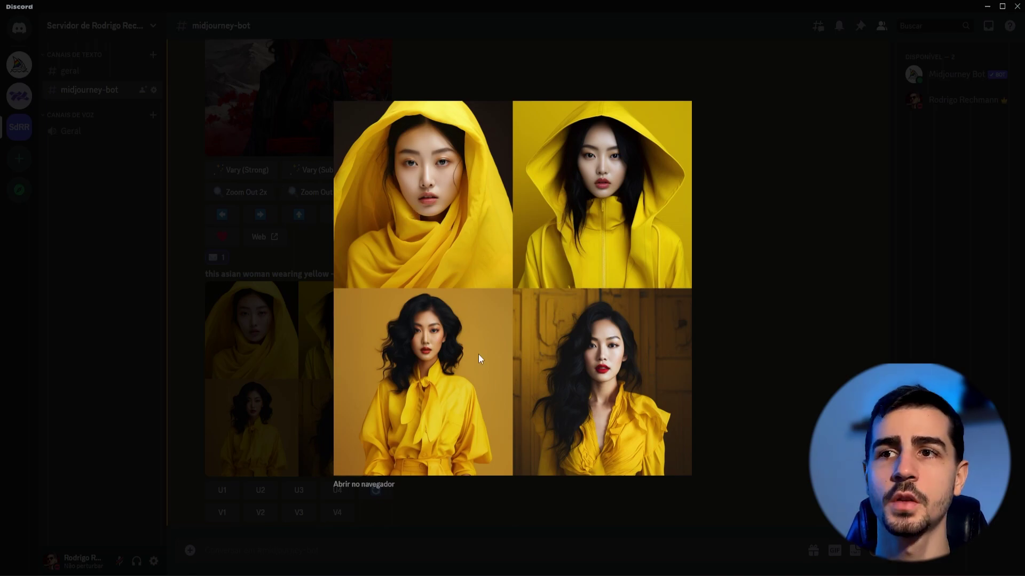
{"action": "left_click", "coordinate": [495, 508]}
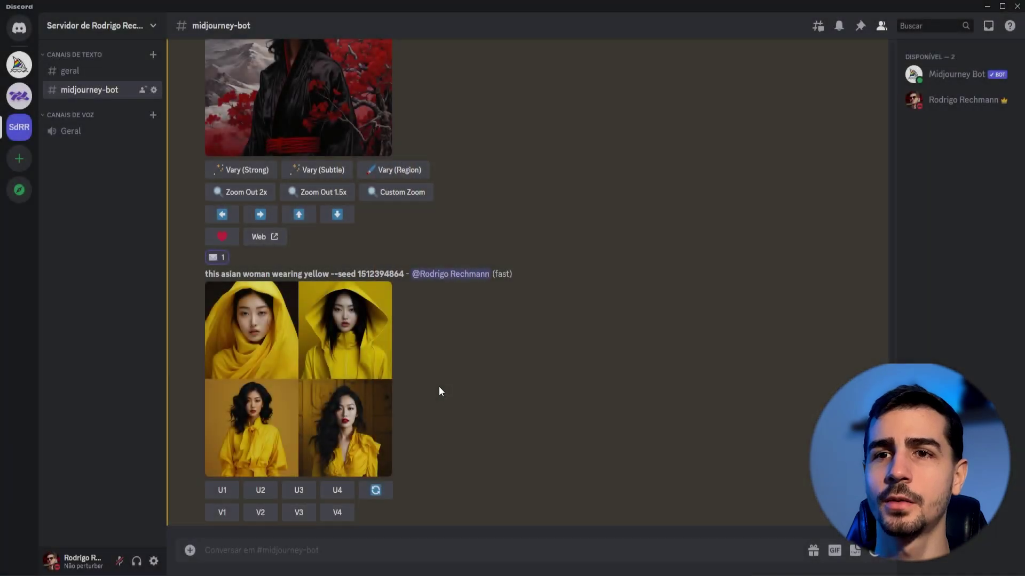
{"action": "scroll", "coordinate": [439, 387], "scroll_direction": "up", "scroll_amount": 3}
{"action": "scroll", "coordinate": [469, 298], "scroll_direction": "down", "scroll_amount": 3}
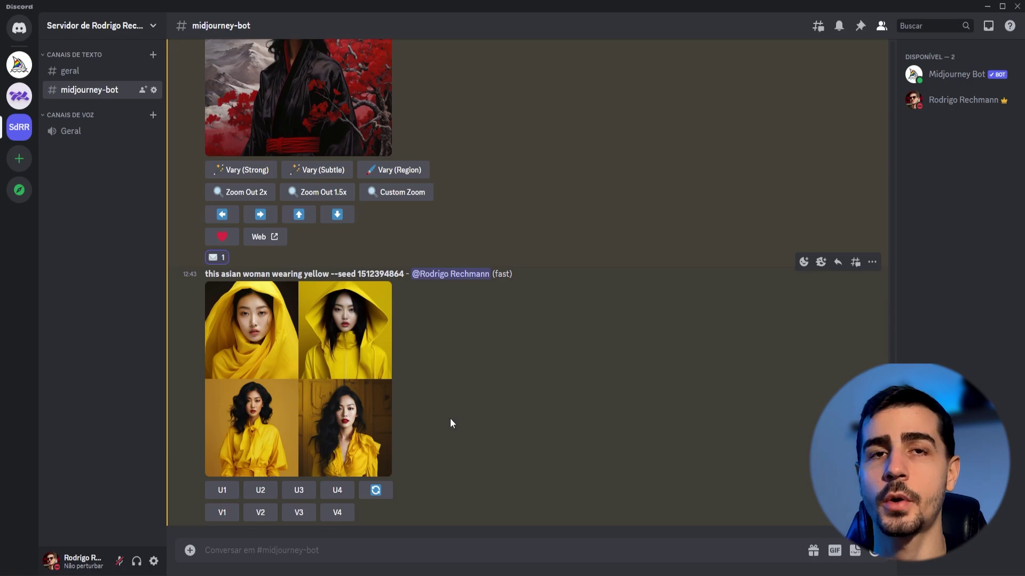
Step: Upload the Stitch image from the Downloads folder to the midjourney-bot channel
{"action": "left_click", "coordinate": [189, 552]}
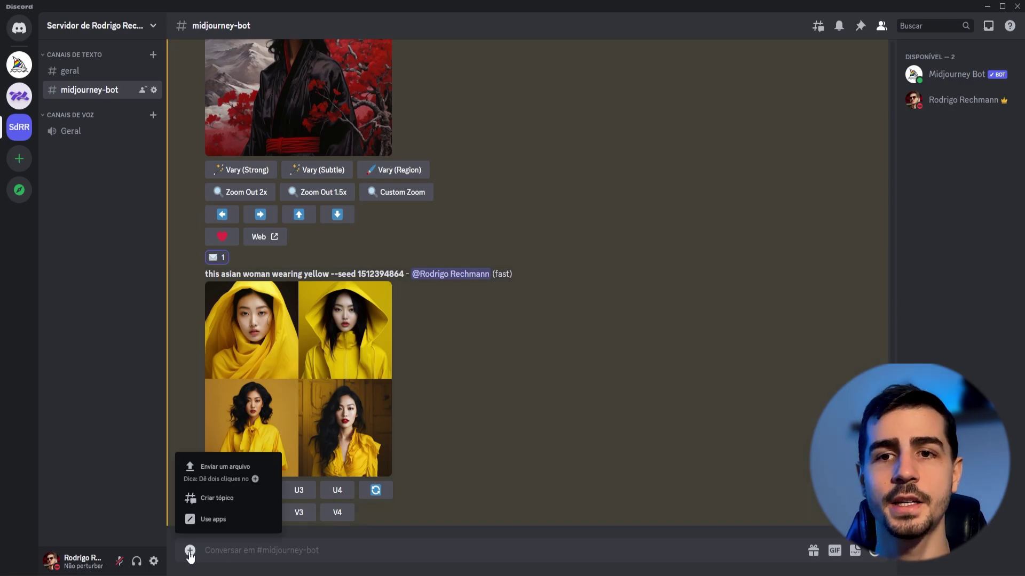
{"action": "left_click", "coordinate": [225, 467]}
{"action": "left_click_drag", "start_coordinate": [606, 204], "coordinate": [358, 230]}
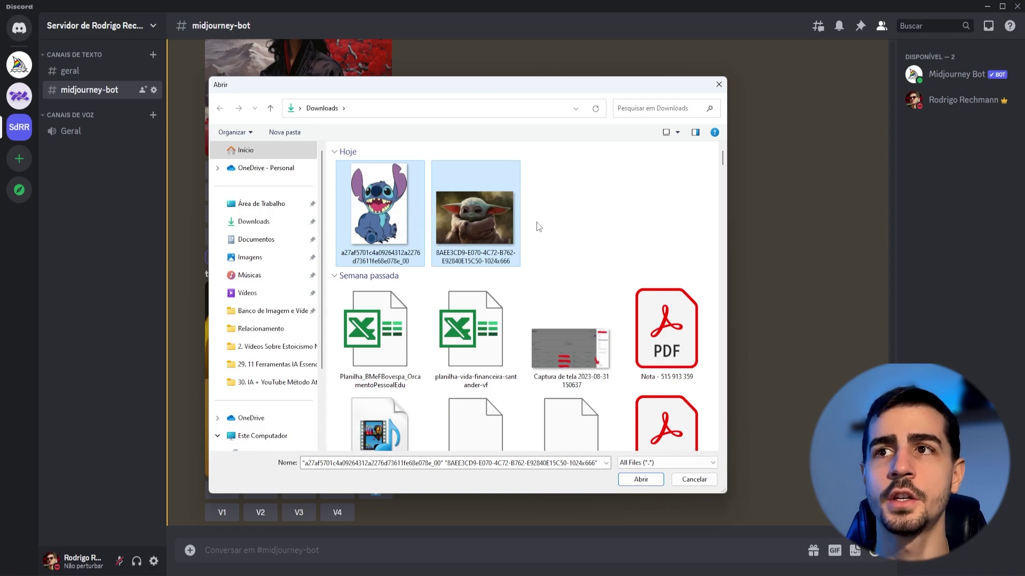
{"action": "left_click", "coordinate": [477, 225], "text": "ctrl"}
{"action": "left_click", "coordinate": [647, 480]}
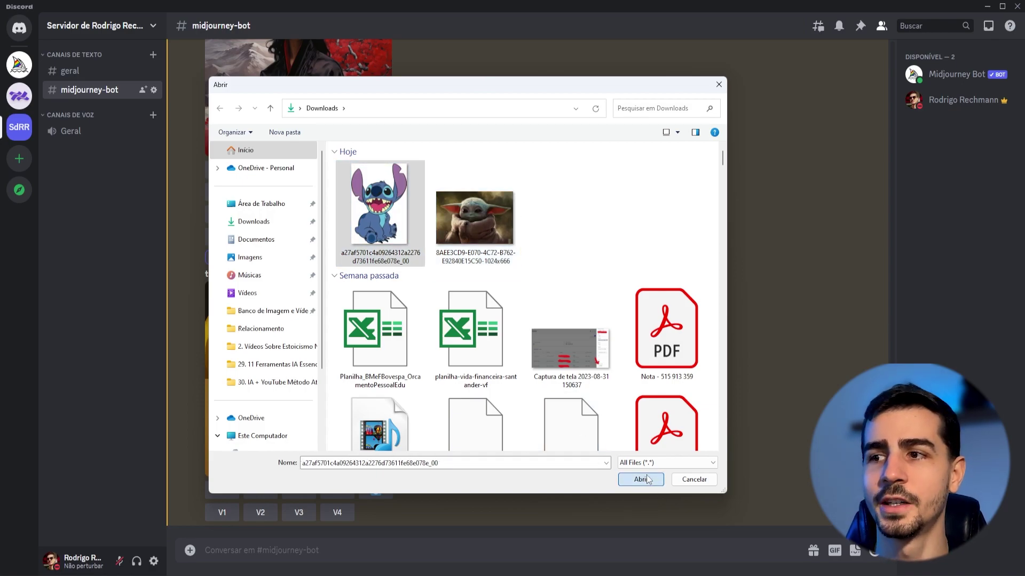
{"action": "key", "text": "Return"}
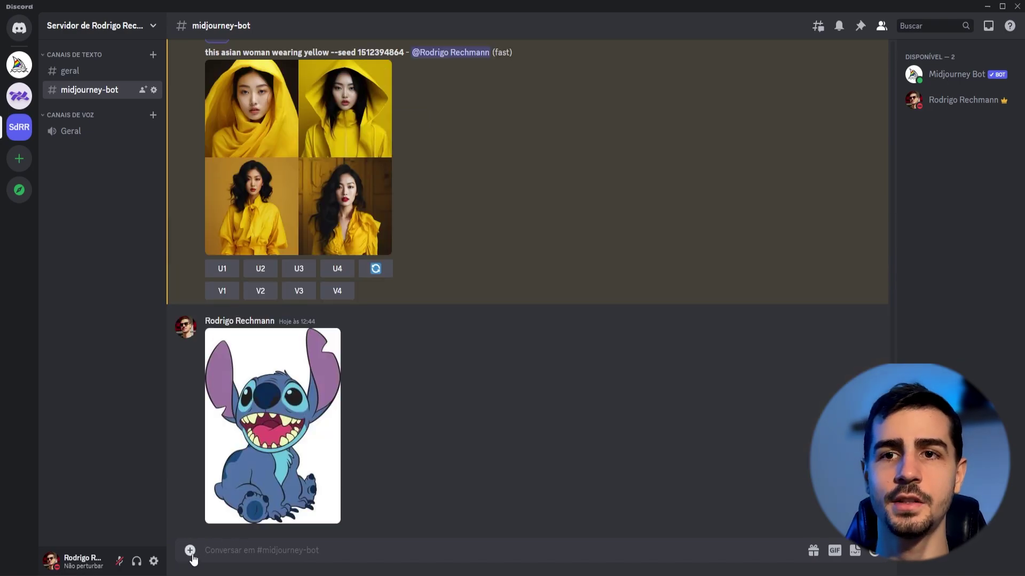
Step: Upload the Baby Yoda image from the Downloads folder to the channel
{"action": "left_click", "coordinate": [190, 550]}
{"action": "left_click", "coordinate": [224, 478]}
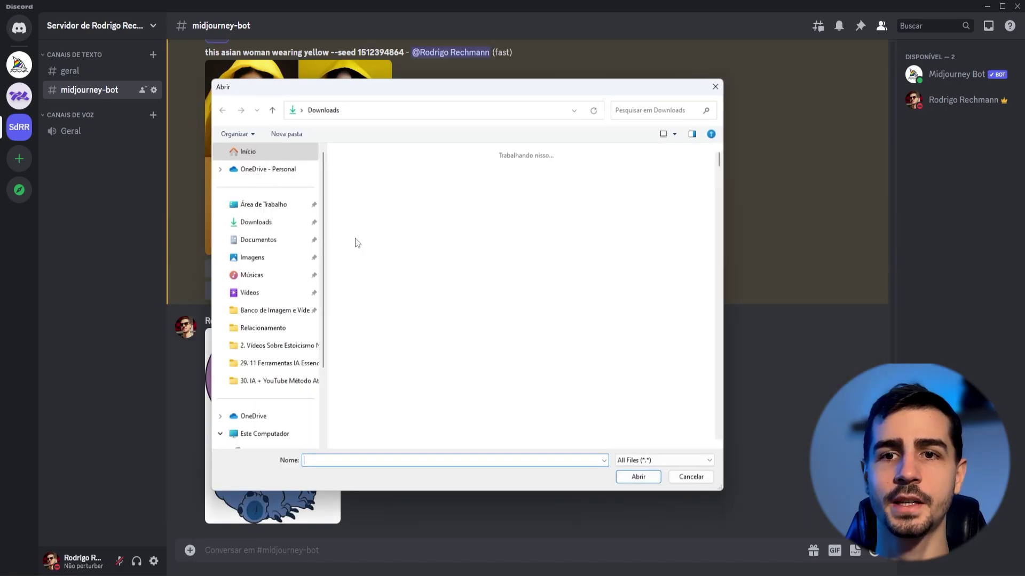
{"action": "left_click", "coordinate": [475, 218]}
{"action": "left_click", "coordinate": [641, 480]}
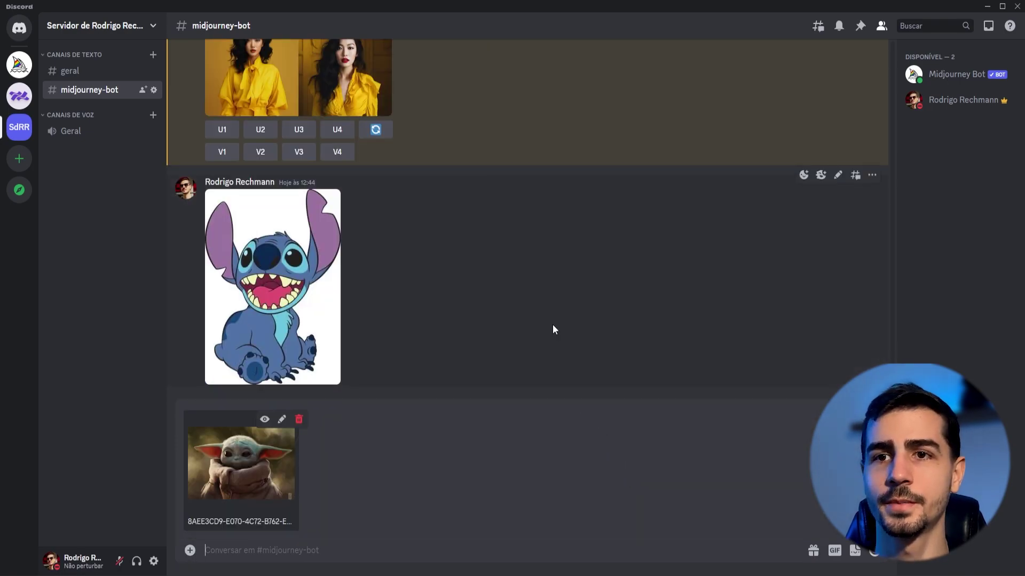
{"action": "key", "text": "Return"}
Step: Enlarge the uploaded Stitch image, copy its link and close the preview
{"action": "left_click", "coordinate": [287, 277]}
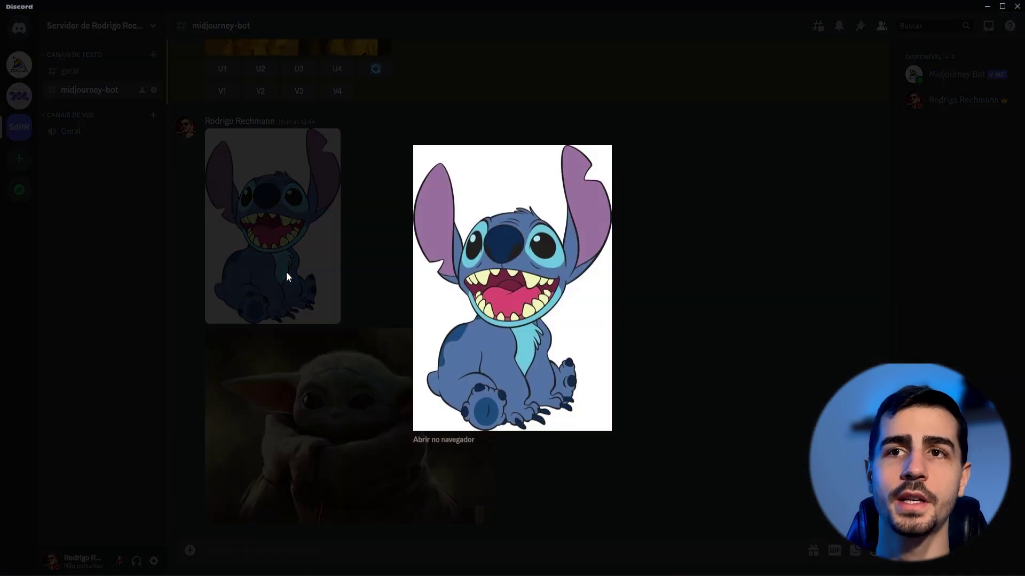
{"action": "right_click", "coordinate": [452, 298]}
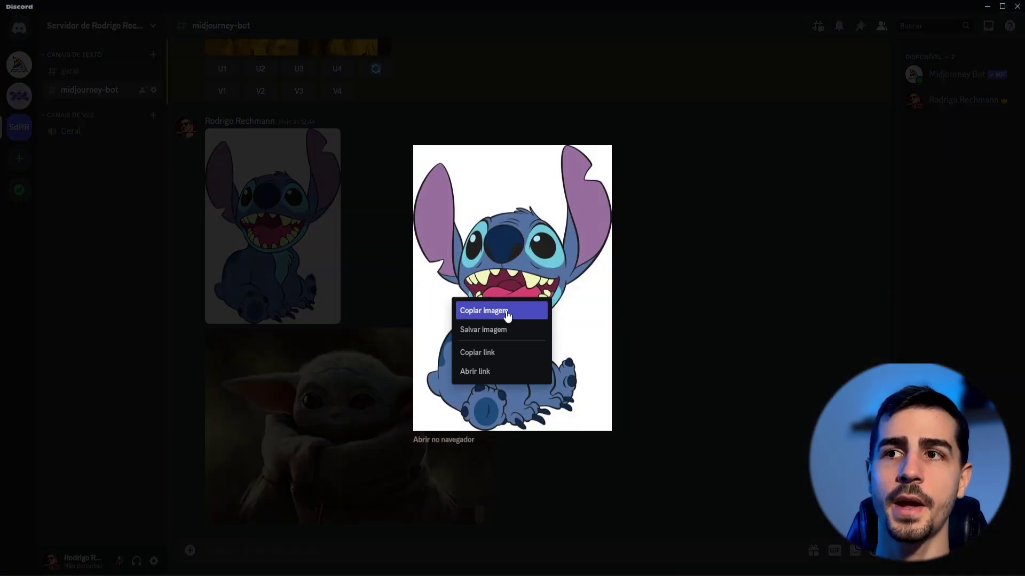
{"action": "left_click", "coordinate": [507, 357]}
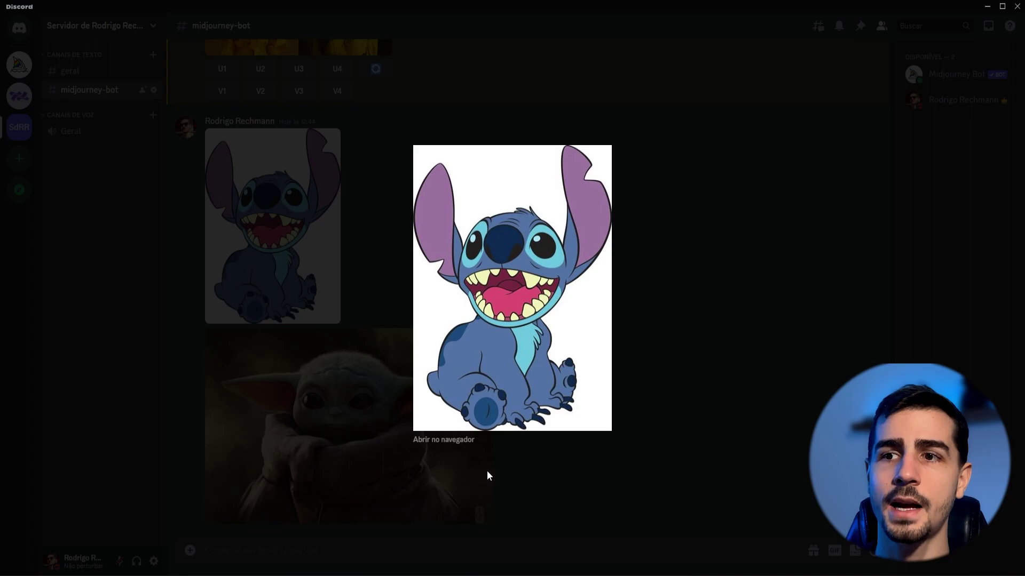
{"action": "left_click", "coordinate": [487, 470]}
Step: Generate images with /imagine from the copied Stitch image link plus the word "futurist", then view the resulting grid enlarged
{"action": "type", "text": "/imagine"}
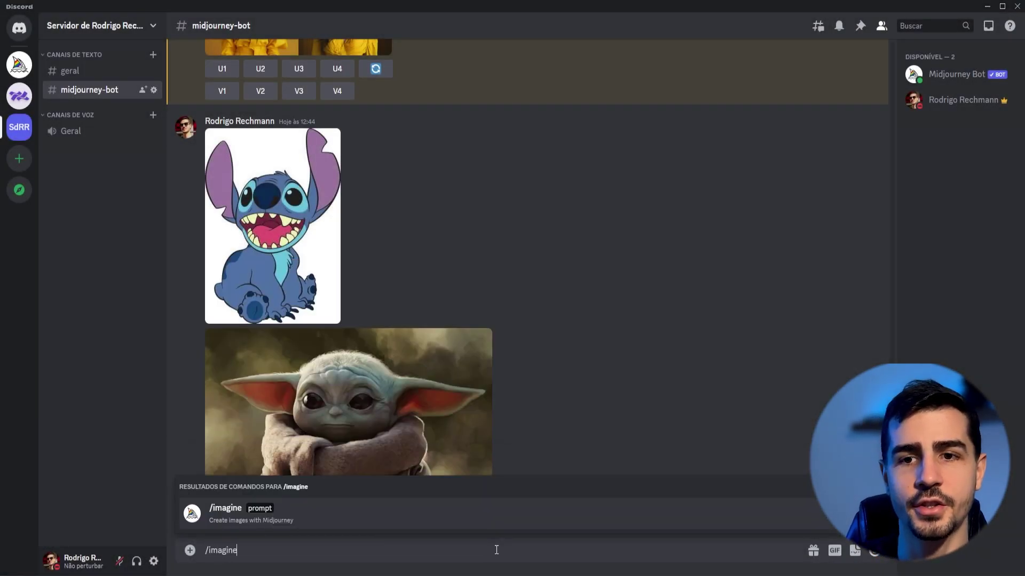
{"action": "key", "text": "Tab"}
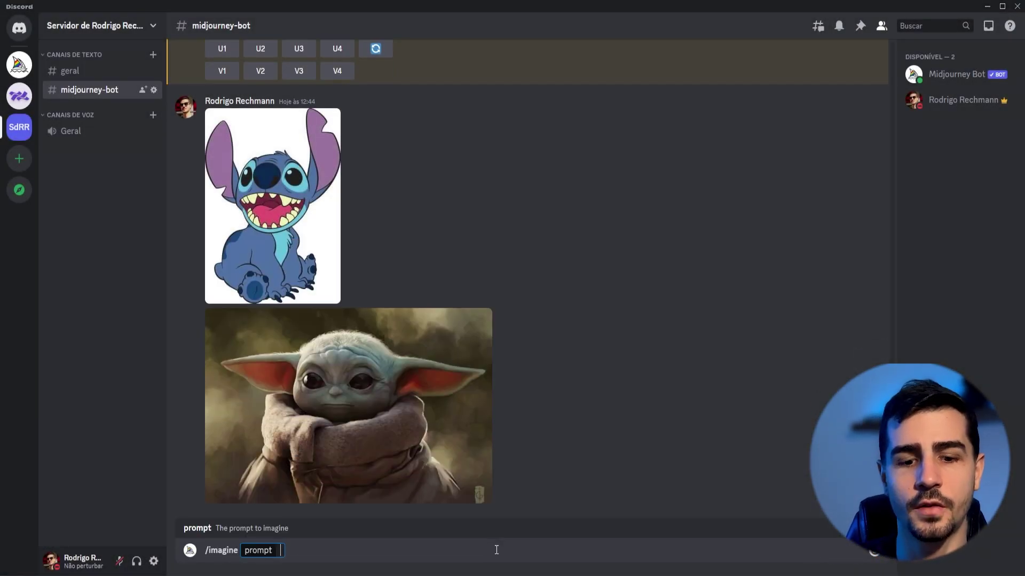
{"action": "key", "text": "ctrl+v"}
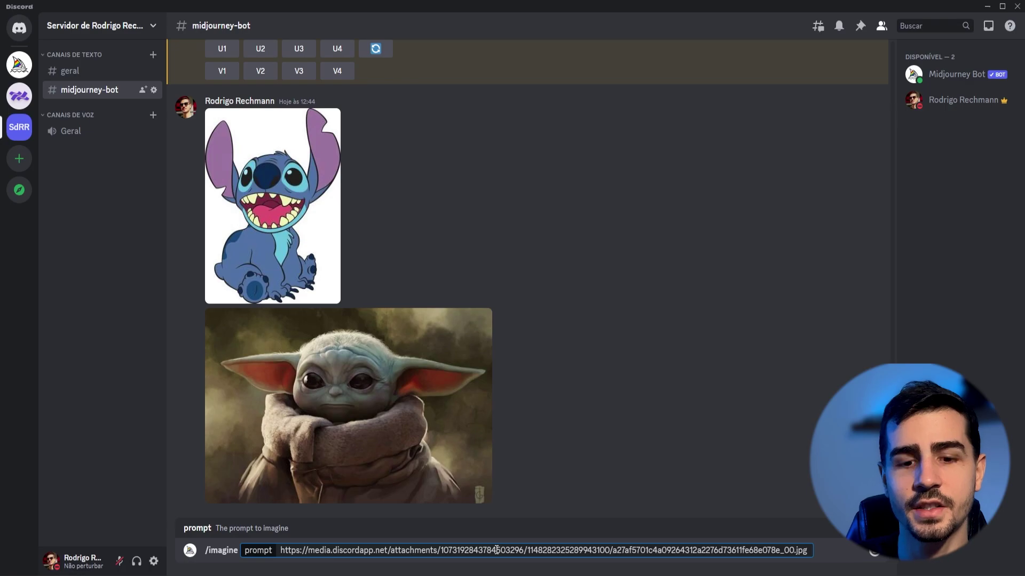
{"action": "type", "text": "futurist"}
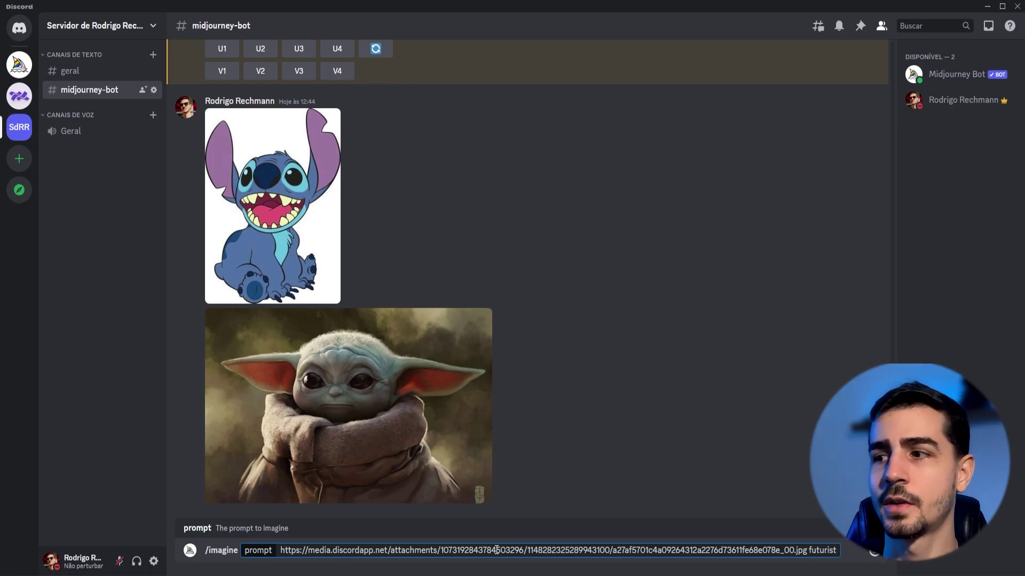
{"action": "key", "text": "Return"}
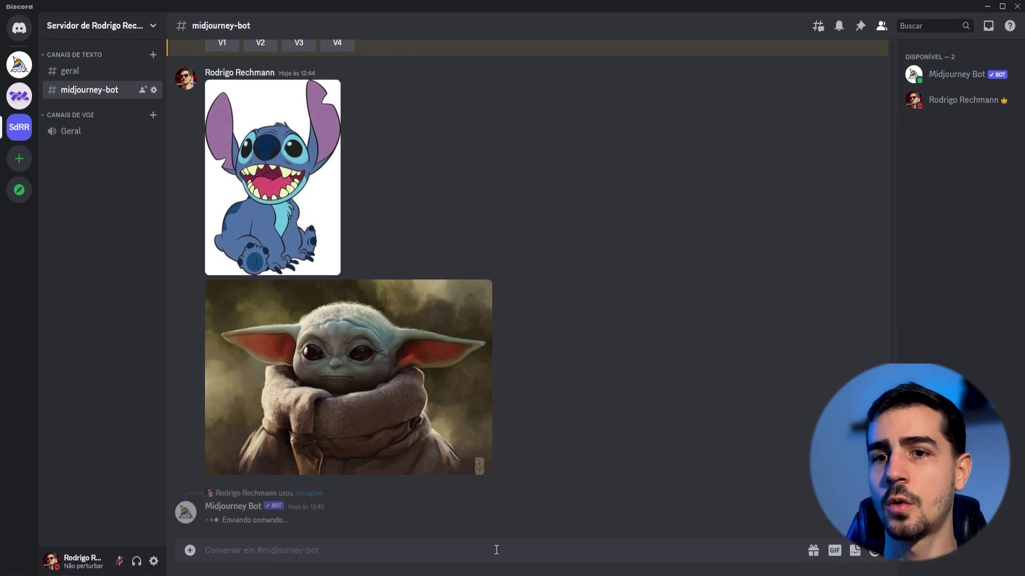
{"action": "left_click", "coordinate": [363, 388]}
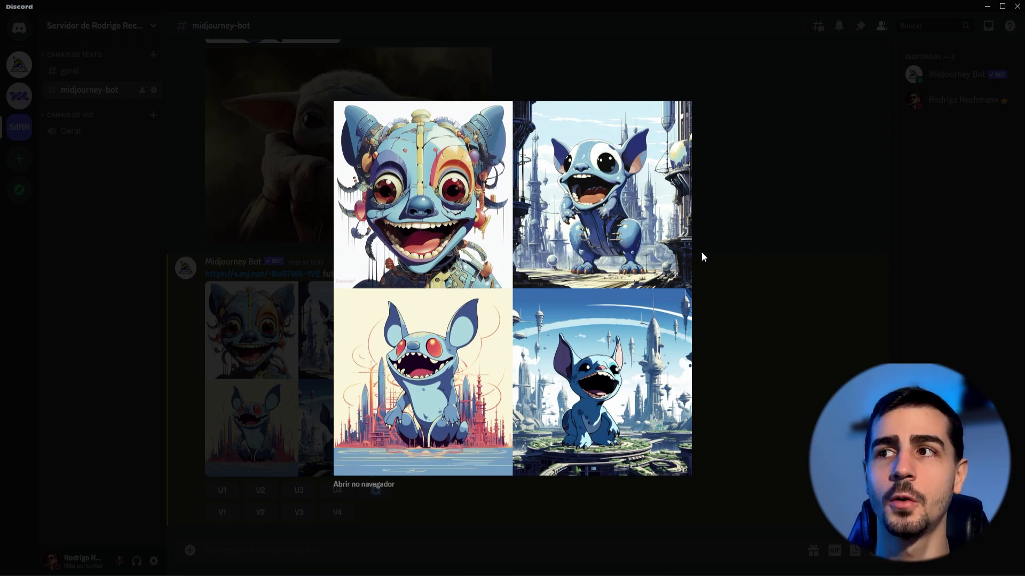
{"action": "left_click", "coordinate": [751, 261]}
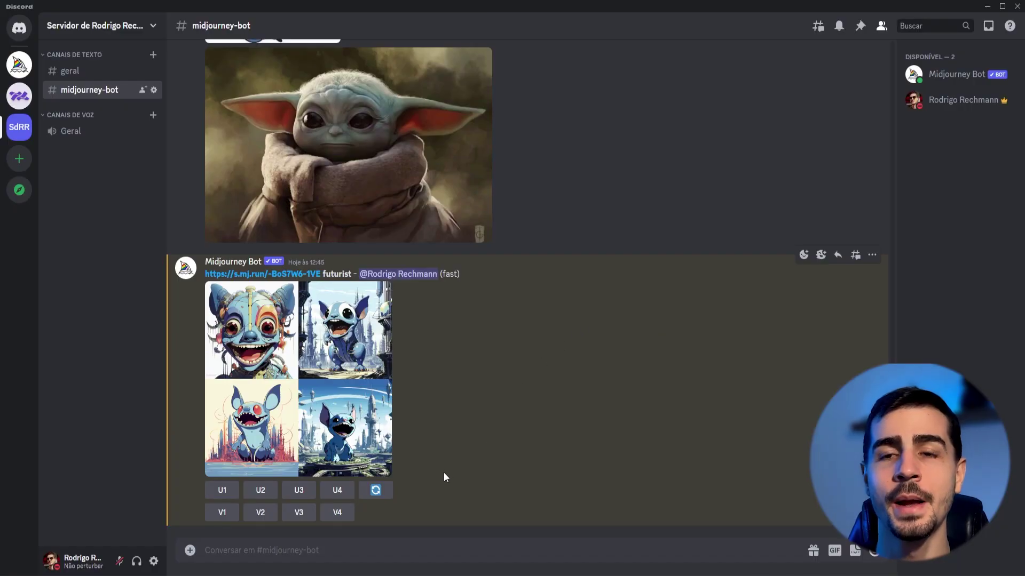
Step: Start a /blend command and attach the Stitch picture from the Downloads folder as image1
{"action": "left_click", "coordinate": [414, 559]}
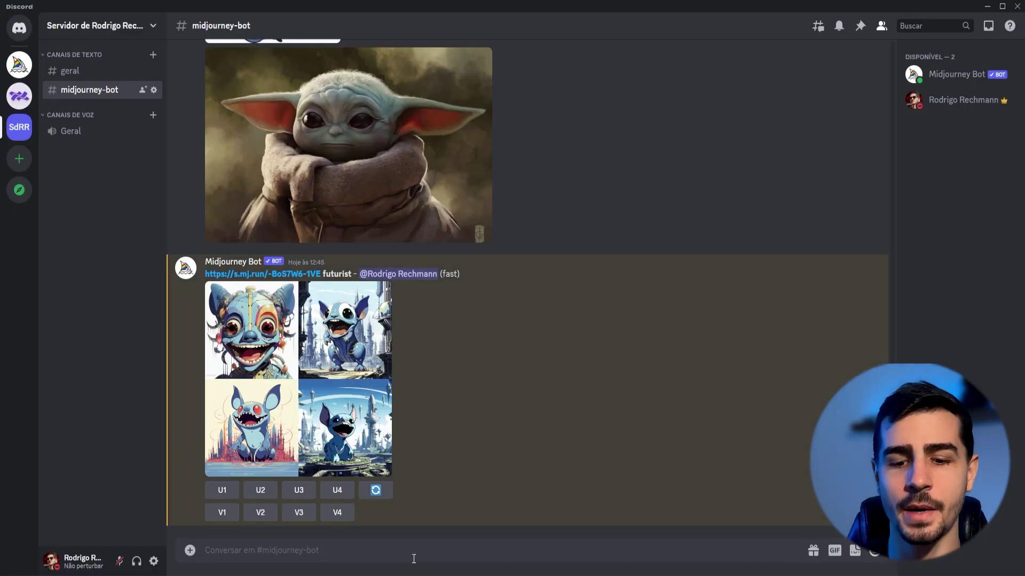
{"action": "type", "text": "/"}
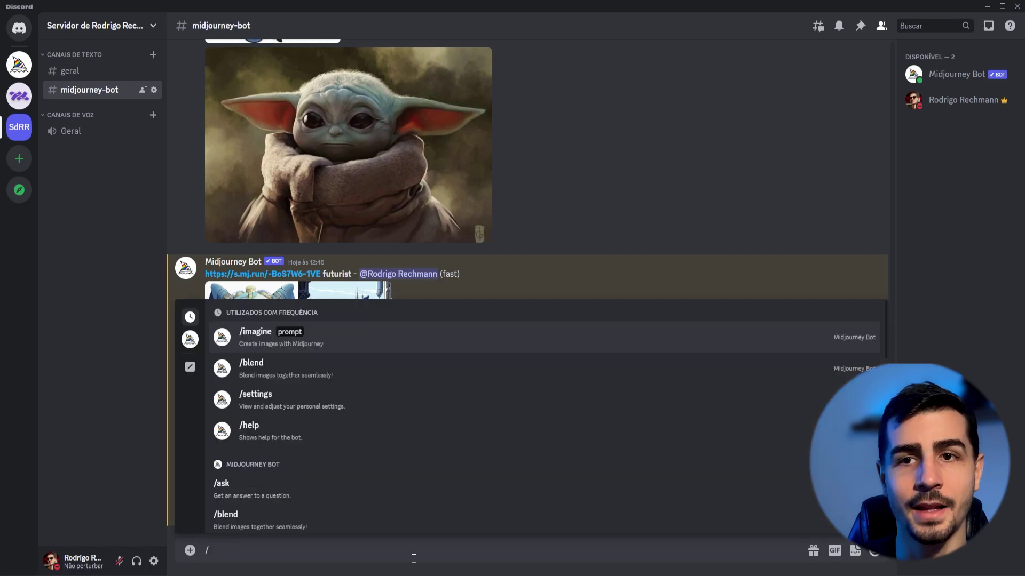
{"action": "type", "text": "blend"}
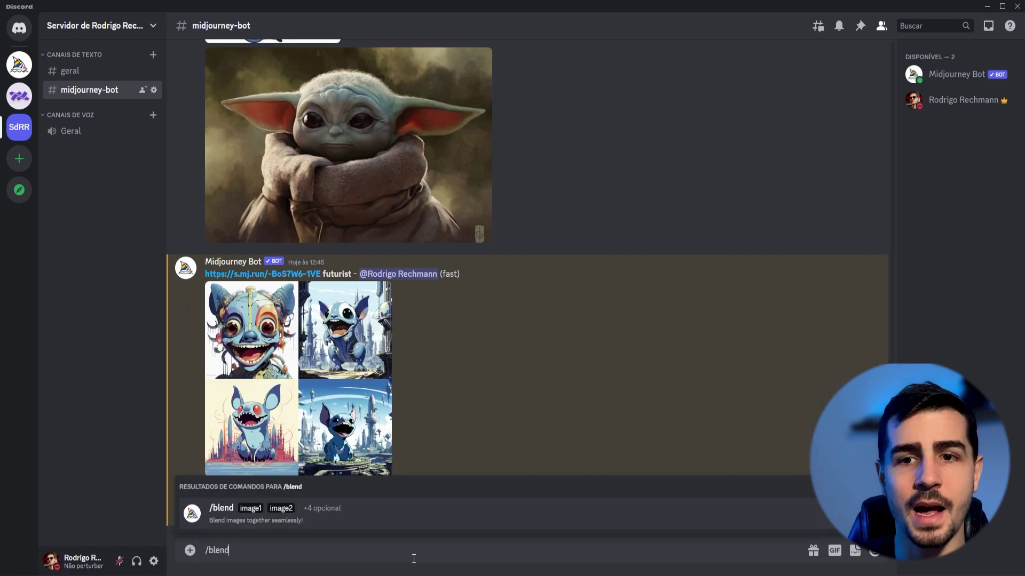
{"action": "left_click", "coordinate": [338, 517]}
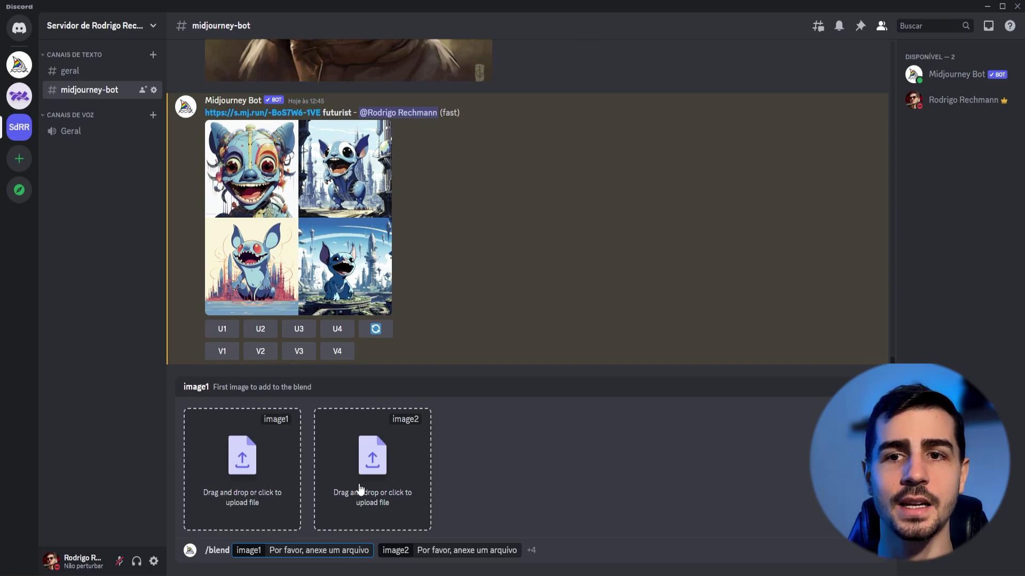
{"action": "left_click", "coordinate": [253, 469]}
{"action": "left_click", "coordinate": [395, 230]}
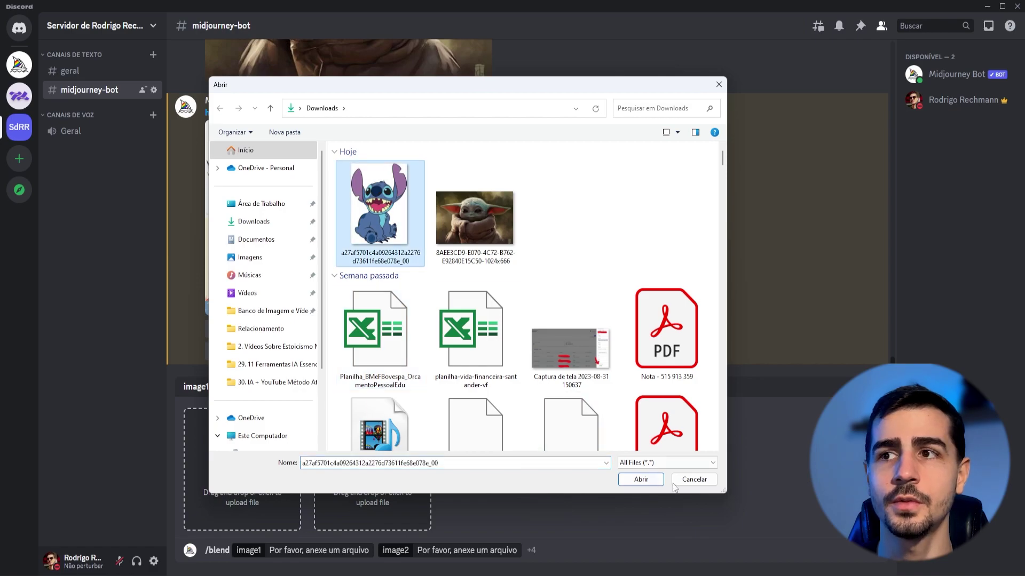
{"action": "left_click", "coordinate": [641, 479]}
Step: Attach the Baby Yoda picture from Downloads as image2 and submit the blend
{"action": "left_click", "coordinate": [410, 464]}
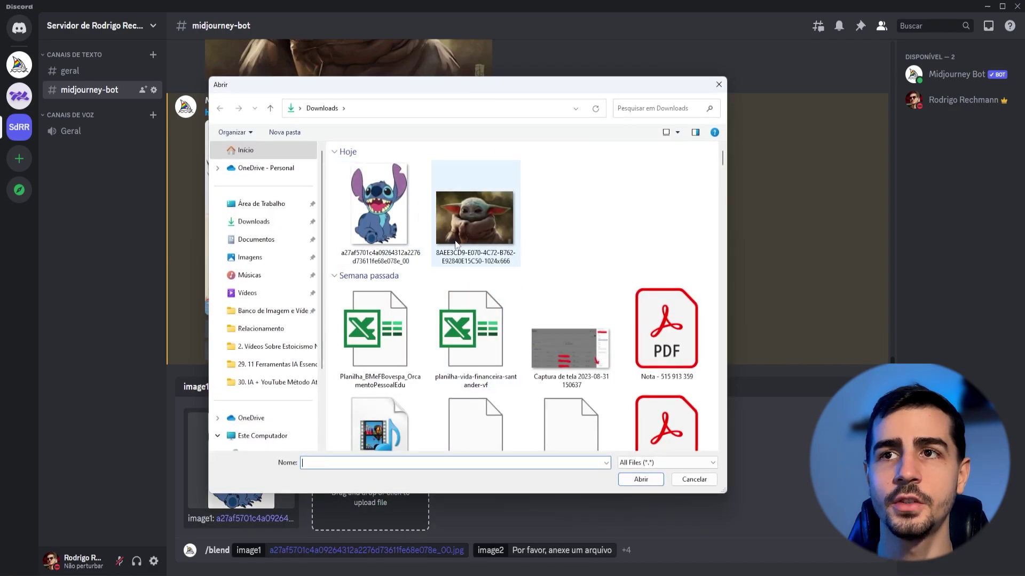
{"action": "left_click", "coordinate": [475, 219]}
{"action": "left_click", "coordinate": [646, 483]}
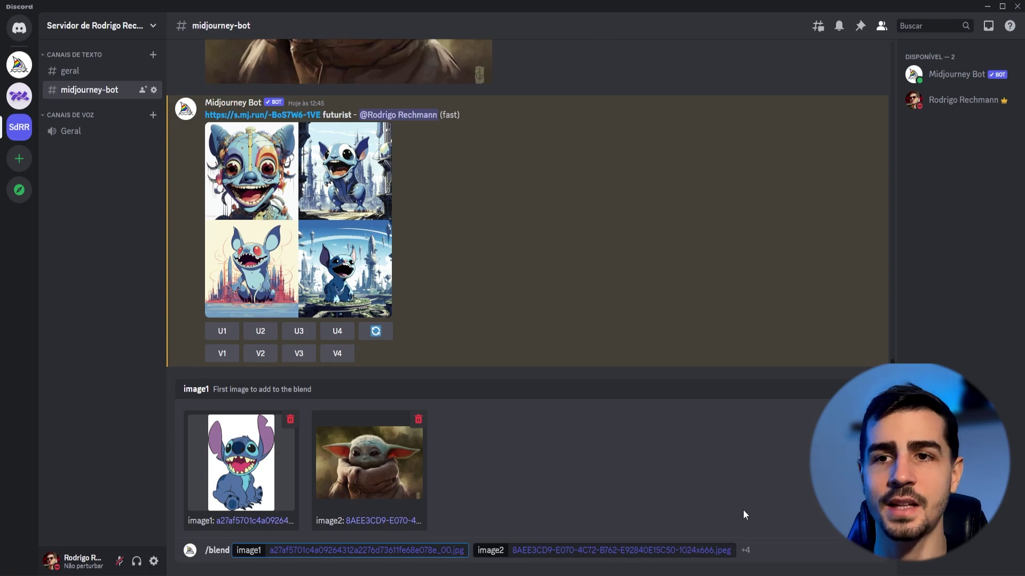
{"action": "key", "text": "Return"}
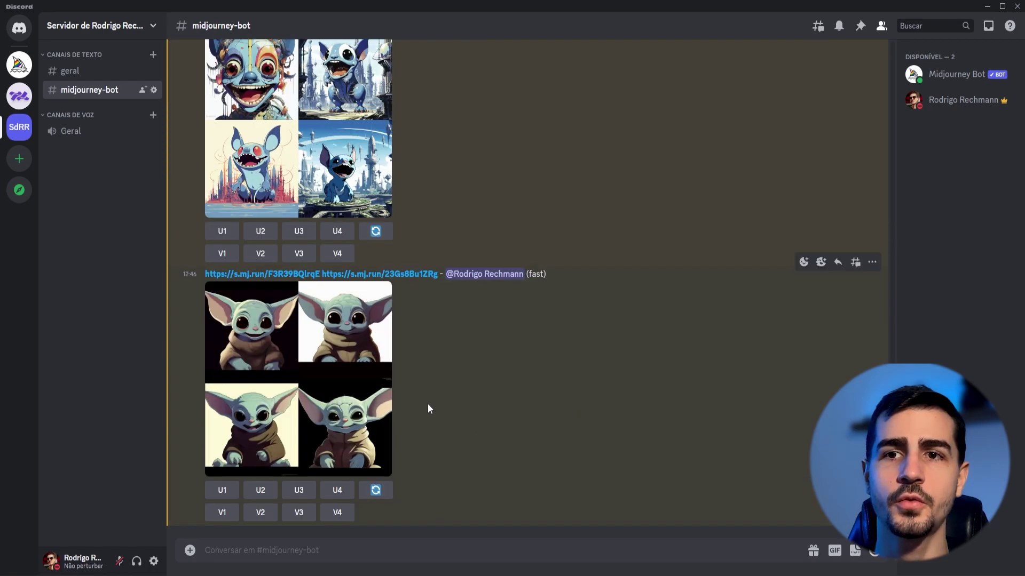
Step: Examine the blended image grid enlarged and compare it with the original Stitch and Baby Yoda pictures above
{"action": "left_click", "coordinate": [350, 411]}
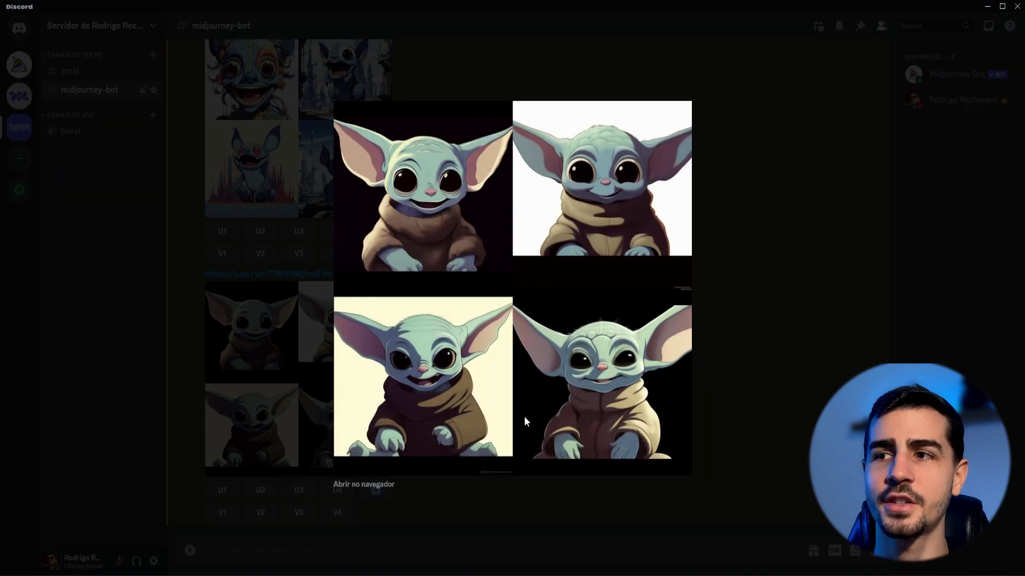
{"action": "left_click", "coordinate": [766, 391]}
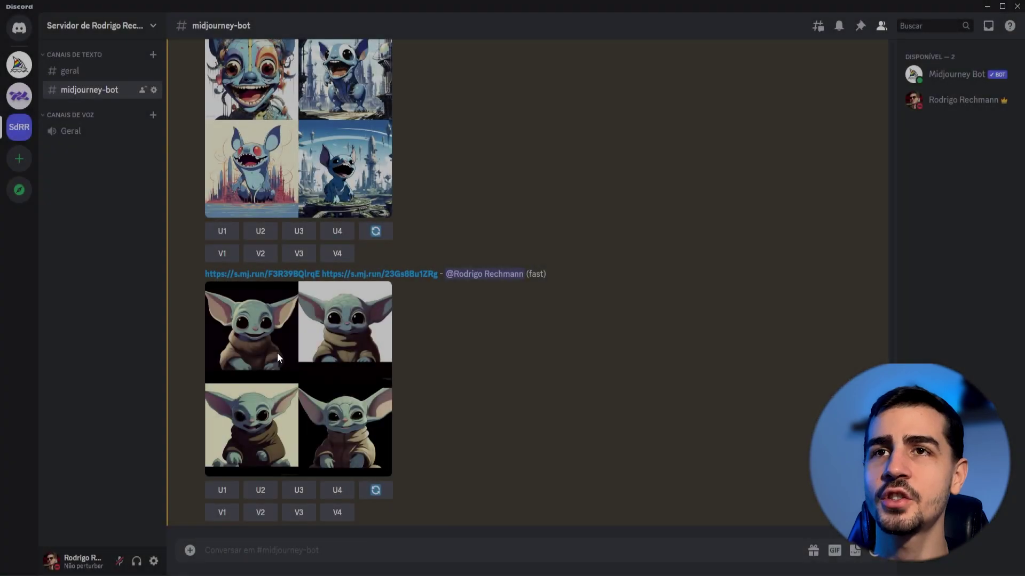
{"action": "scroll", "coordinate": [345, 302], "scroll_direction": "up", "scroll_amount": 5}
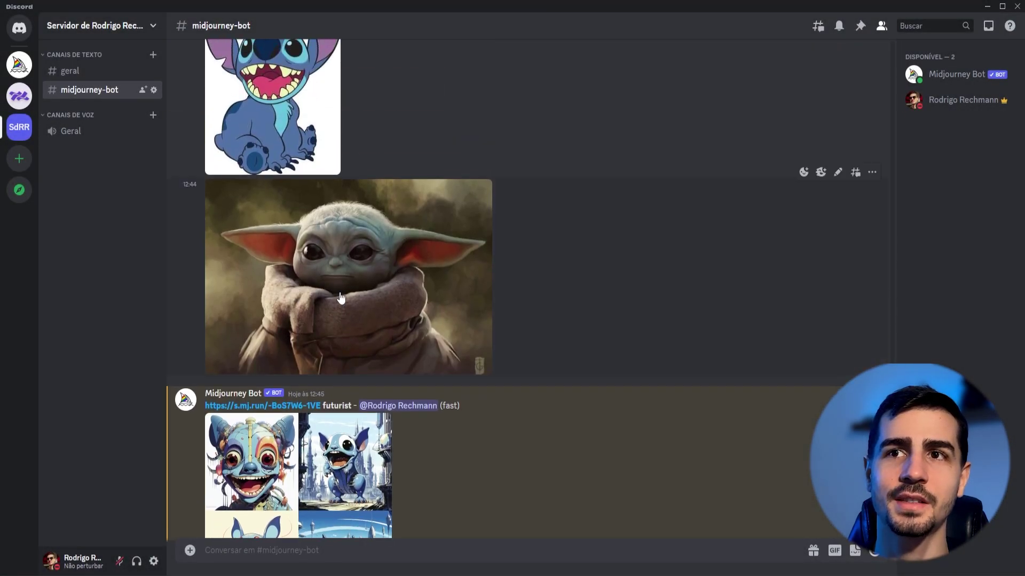
{"action": "scroll", "coordinate": [360, 307], "scroll_direction": "up", "scroll_amount": 1}
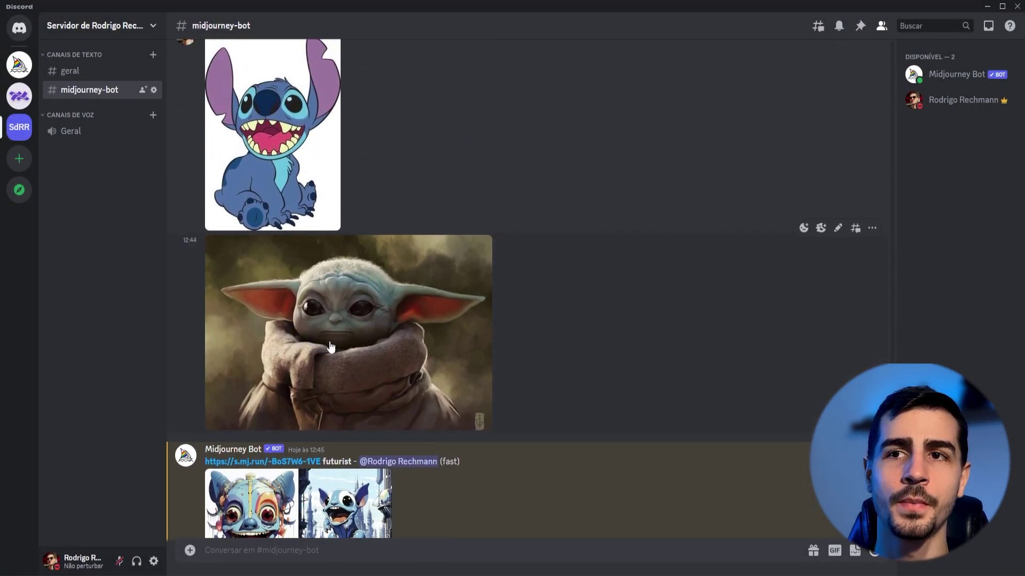
{"action": "scroll", "coordinate": [356, 347], "scroll_direction": "down", "scroll_amount": 8}
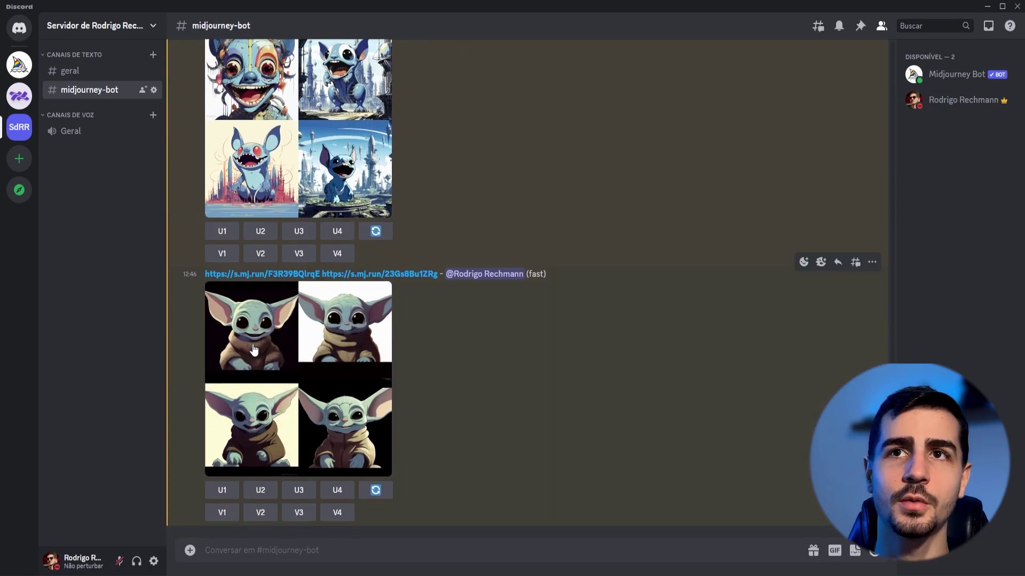
{"action": "scroll", "coordinate": [280, 321], "scroll_direction": "up", "scroll_amount": 8}
{"action": "scroll", "coordinate": [295, 351], "scroll_direction": "down", "scroll_amount": 8}
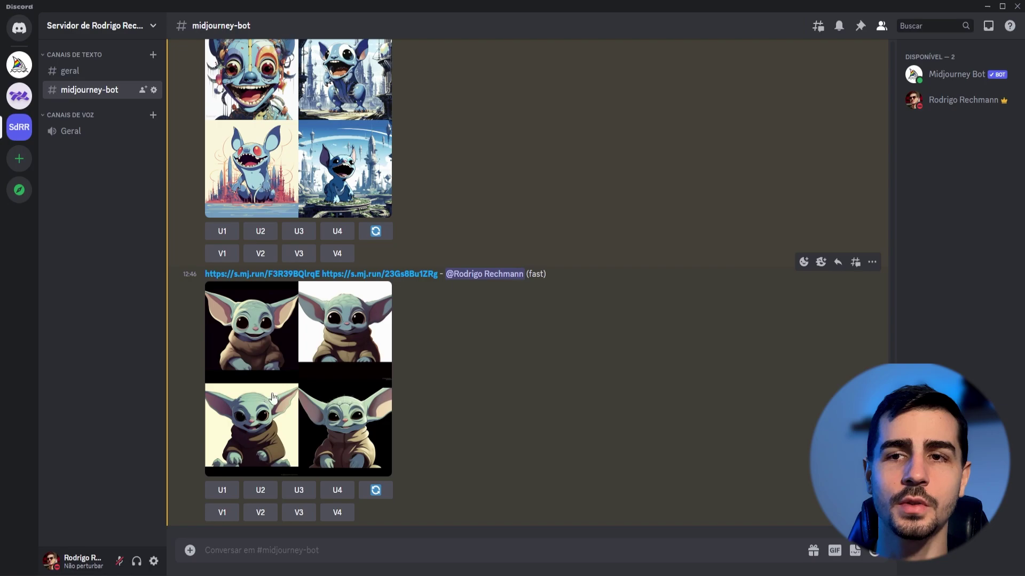
{"action": "left_click", "coordinate": [291, 392]}
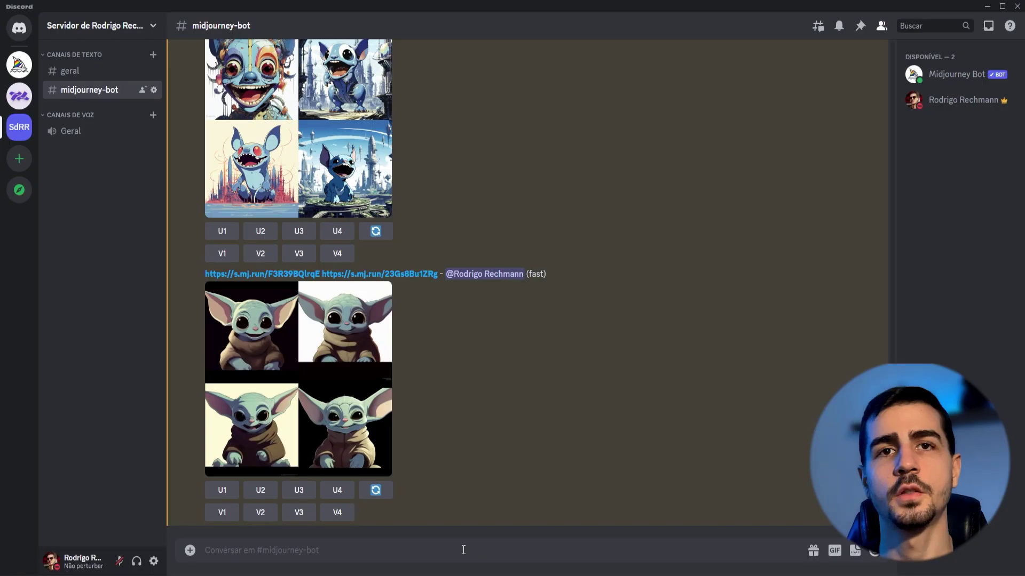
Step: Generate images with the /imagine prompt "a man --ar 16:9 --v 5.2" and view the resulting grid enlarged
{"action": "type", "text": "/imagi"}
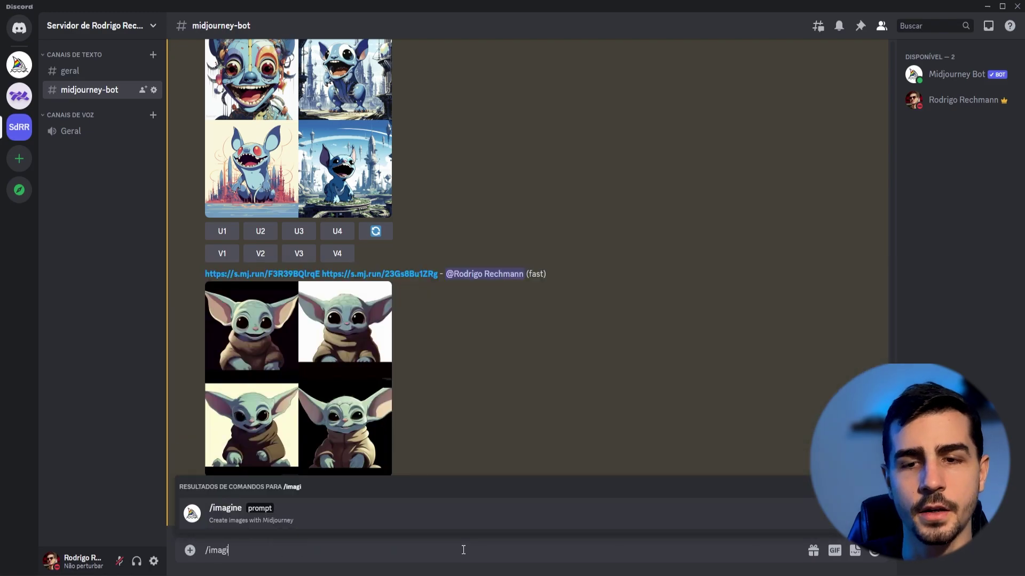
{"action": "key", "text": "Tab"}
{"action": "type", "text": "a man"}
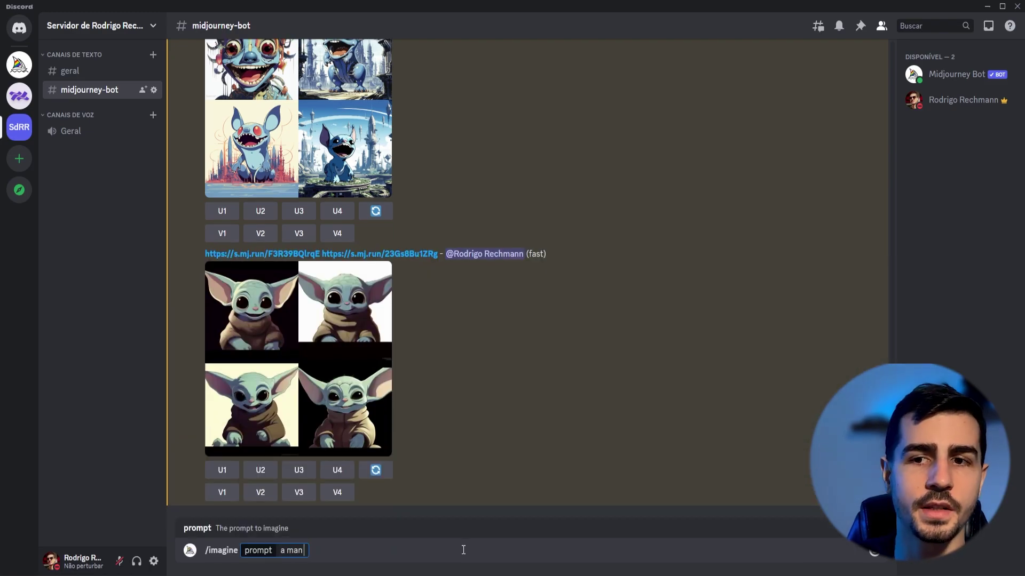
{"action": "type", "text": " --"}
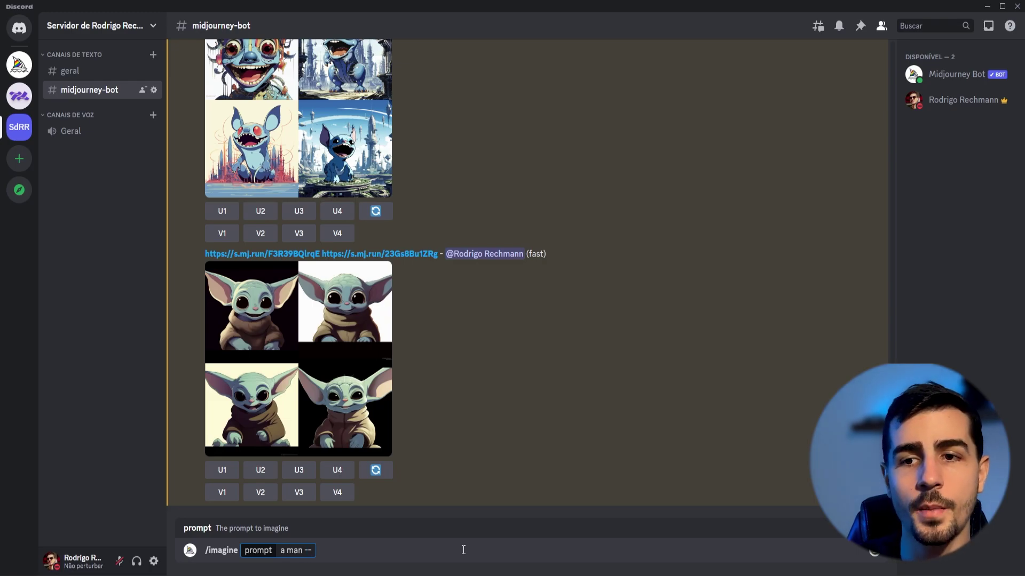
{"action": "type", "text": "a"}
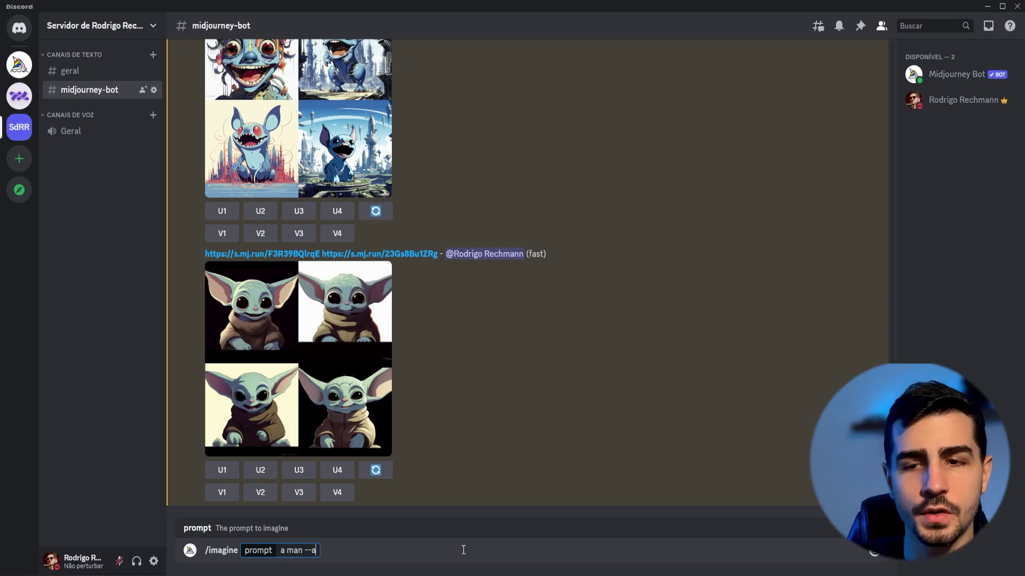
{"action": "type", "text": "r 16:9"}
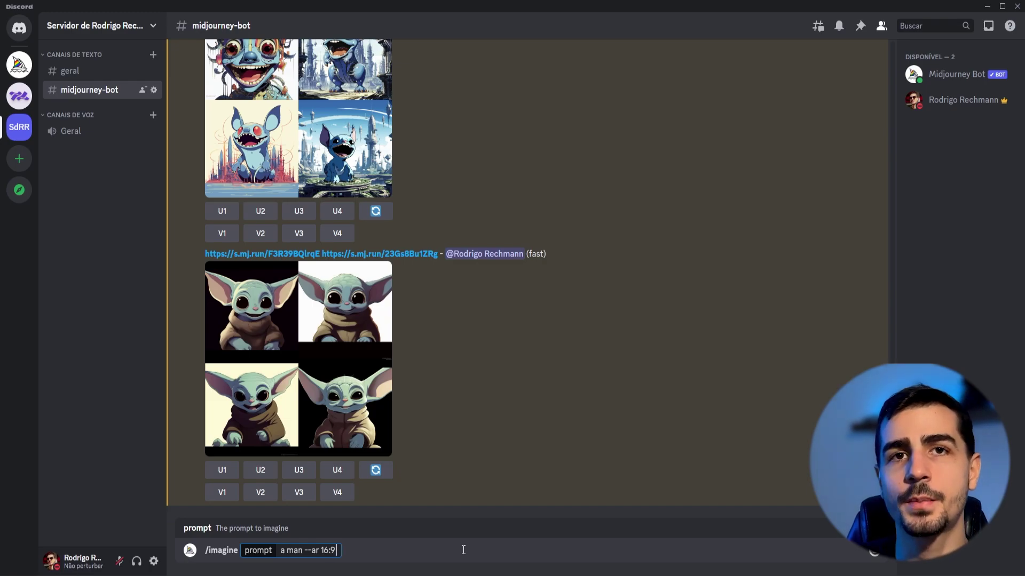
{"action": "type", "text": " --"}
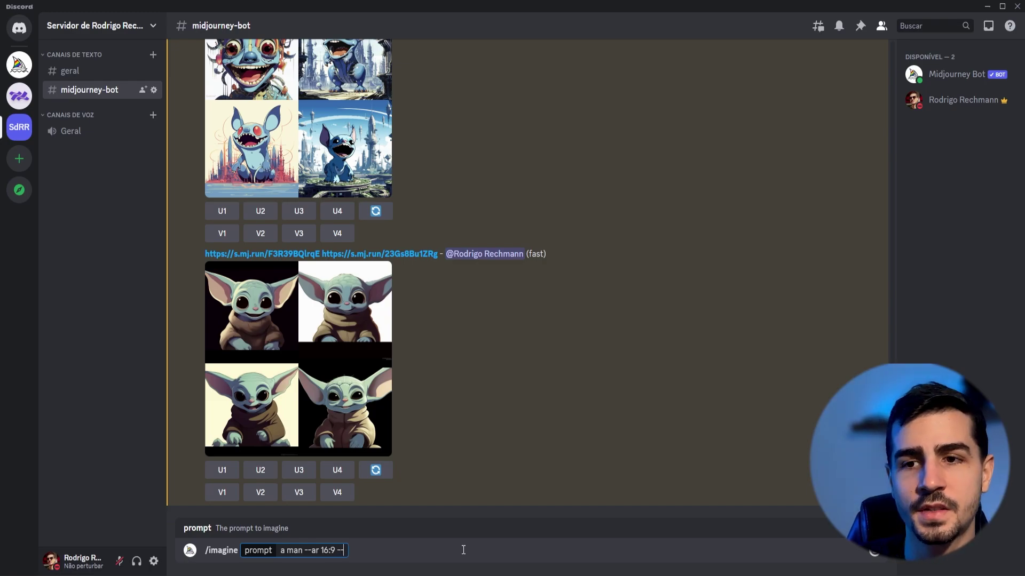
{"action": "type", "text": "v 5.2"}
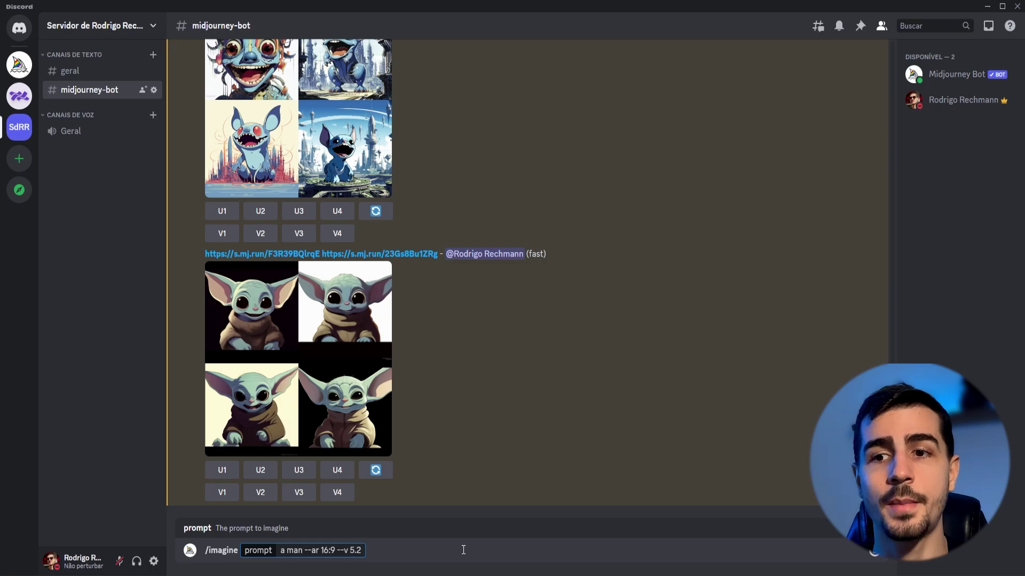
{"action": "key", "text": "Return"}
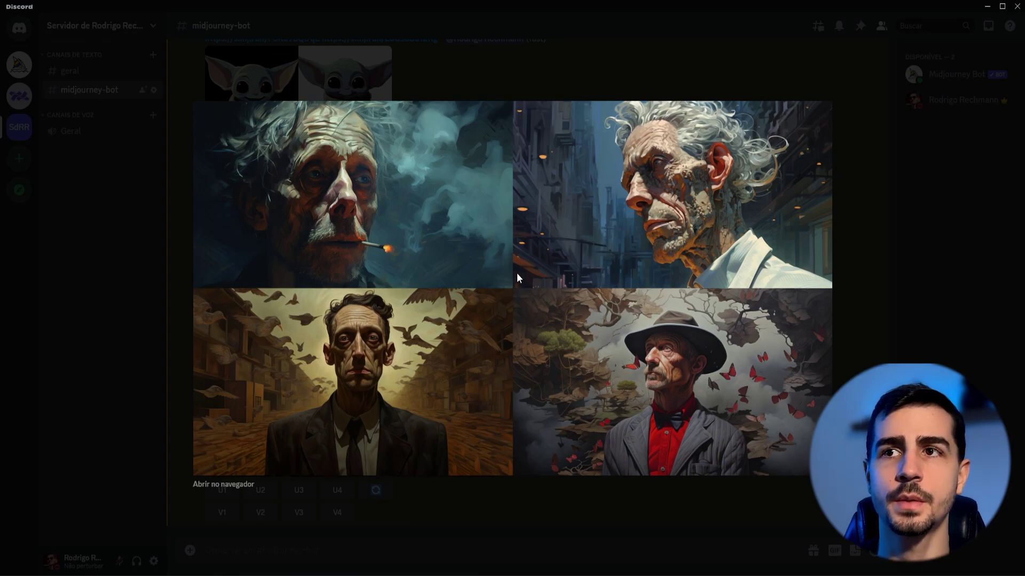
{"action": "left_click", "coordinate": [496, 509]}
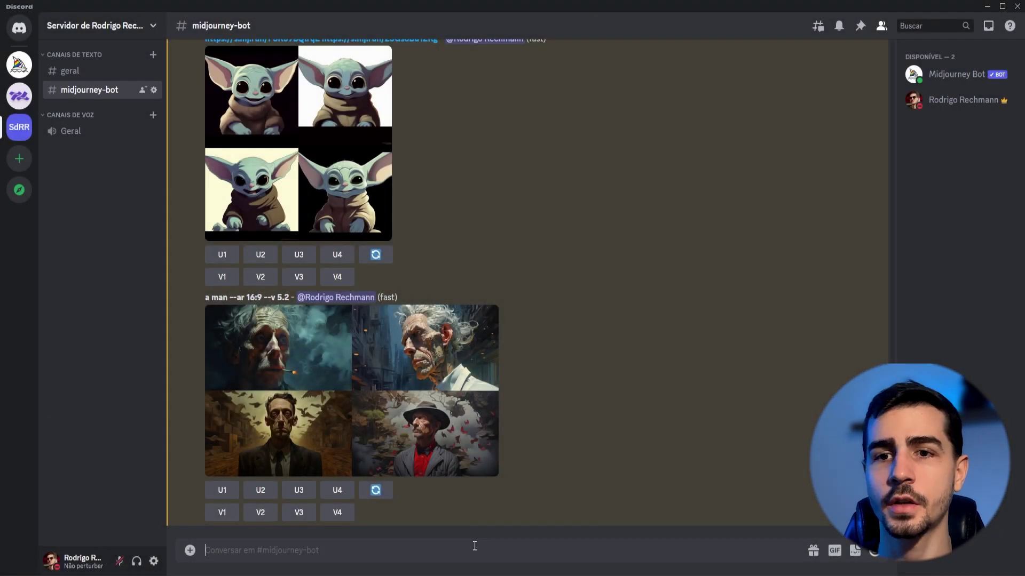
Step: Generate images with the /imagine prompt "a man walking on the times square --ar 16:9 --v 5.2" and view the resulting grid enlarged
{"action": "type", "text": "/imagine"}
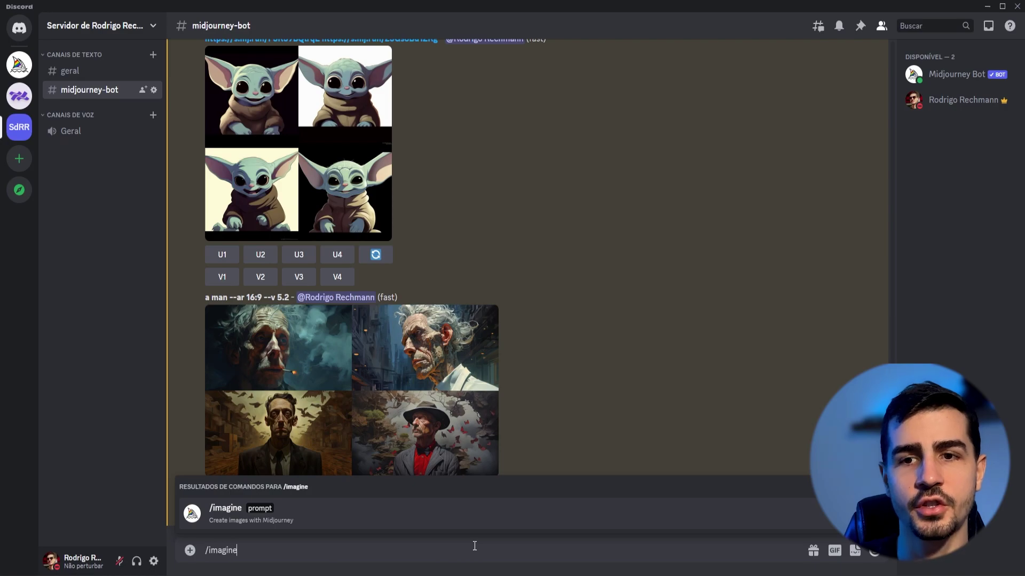
{"action": "key", "text": "Tab"}
{"action": "type", "text": "a man walking on the times square"}
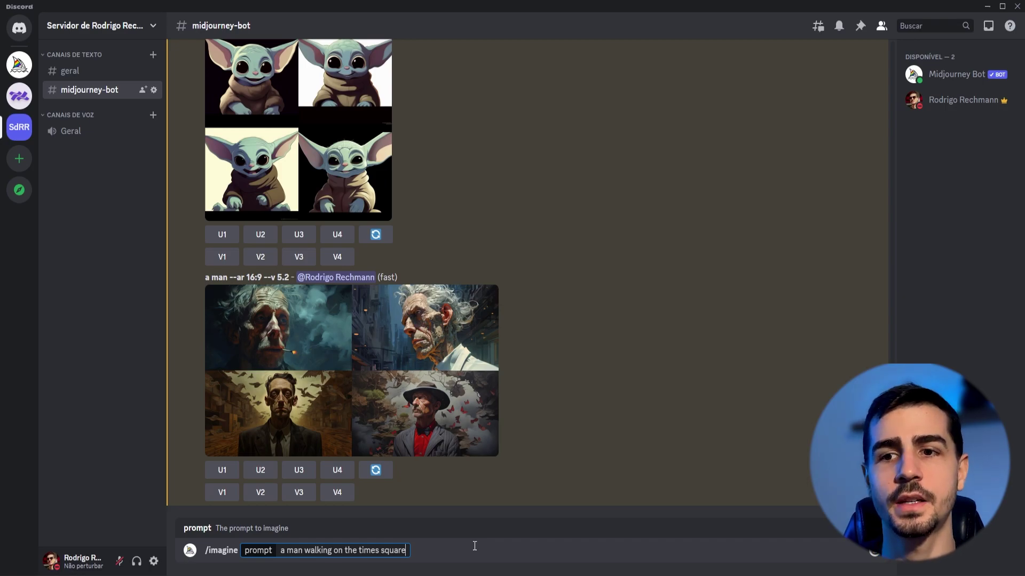
{"action": "type", "text": "--"}
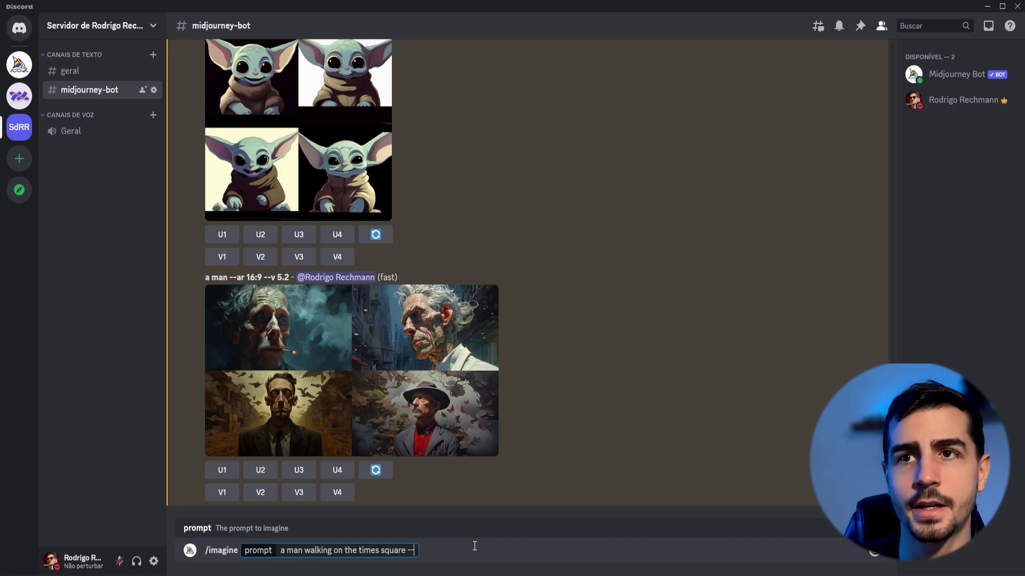
{"action": "type", "text": "ar 16"}
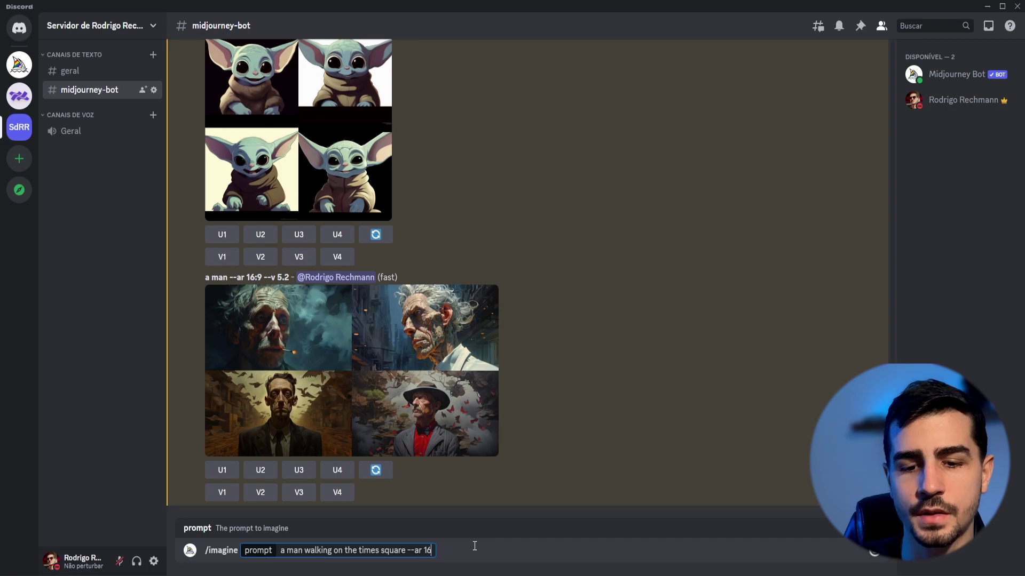
{"action": "type", "text": ":9"}
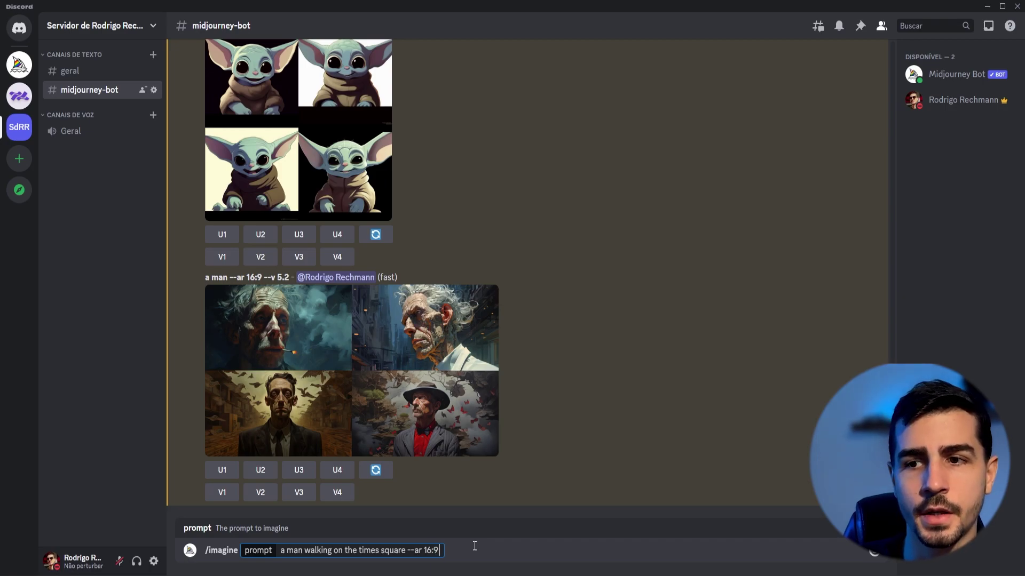
{"action": "type", "text": " --v 5.2"}
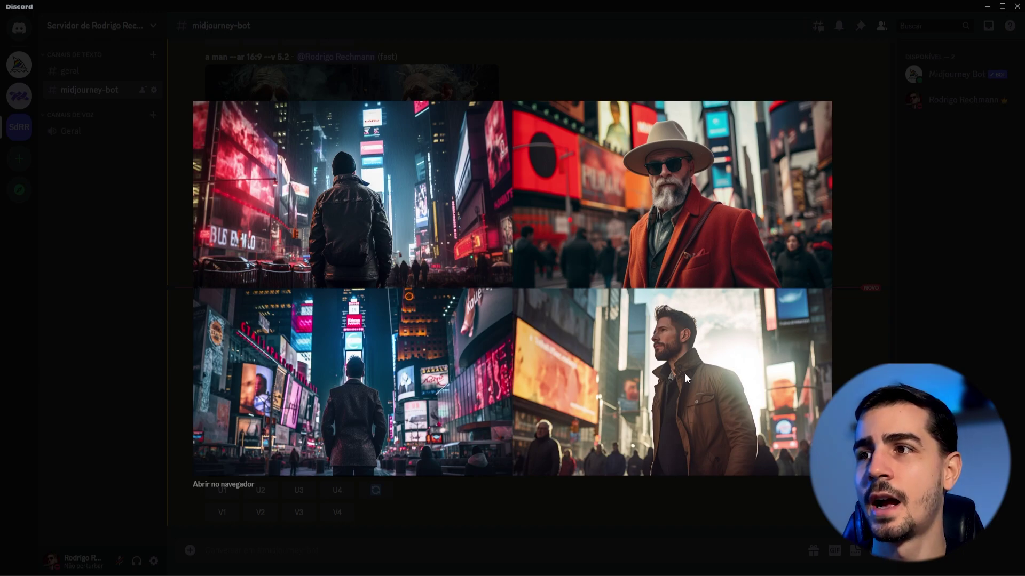
{"action": "left_click", "coordinate": [615, 536]}
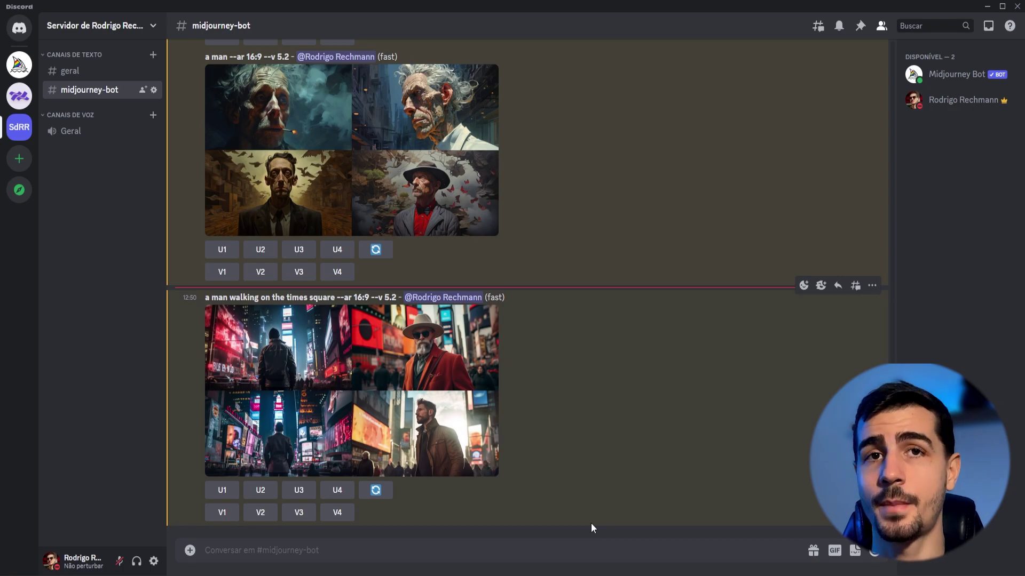
Step: Generate and view images for "a man walking on the times square while it's raining at night with an yellow umbrella --ar 16:9 --v 5.2"
{"action": "type", "text": "/imagine"}
{"action": "key", "text": "Tab"}
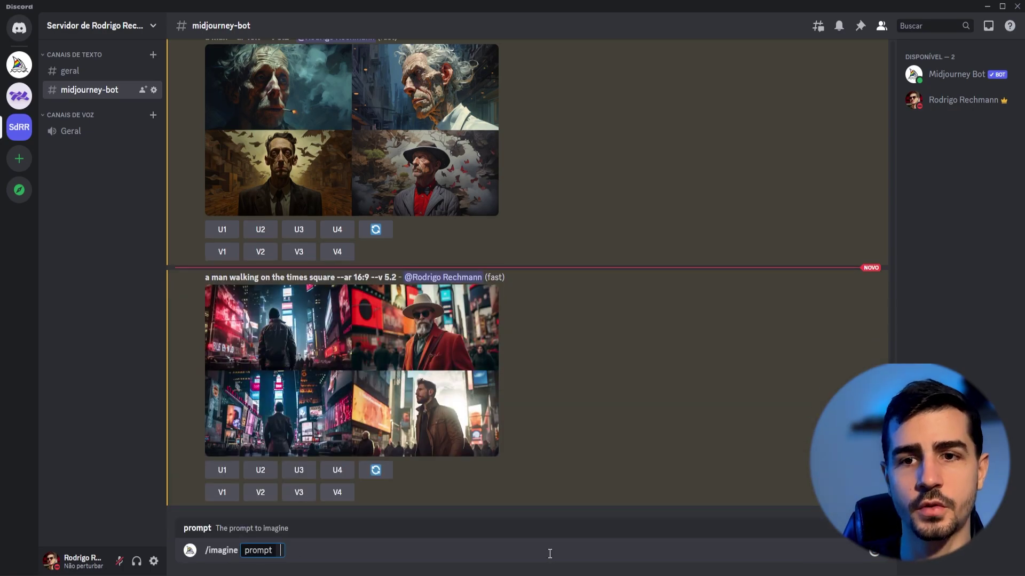
{"action": "type", "text": "a man walking on the times square while it's raining at night with an yellow umbrella —ar 16:9 —v 5.2"}
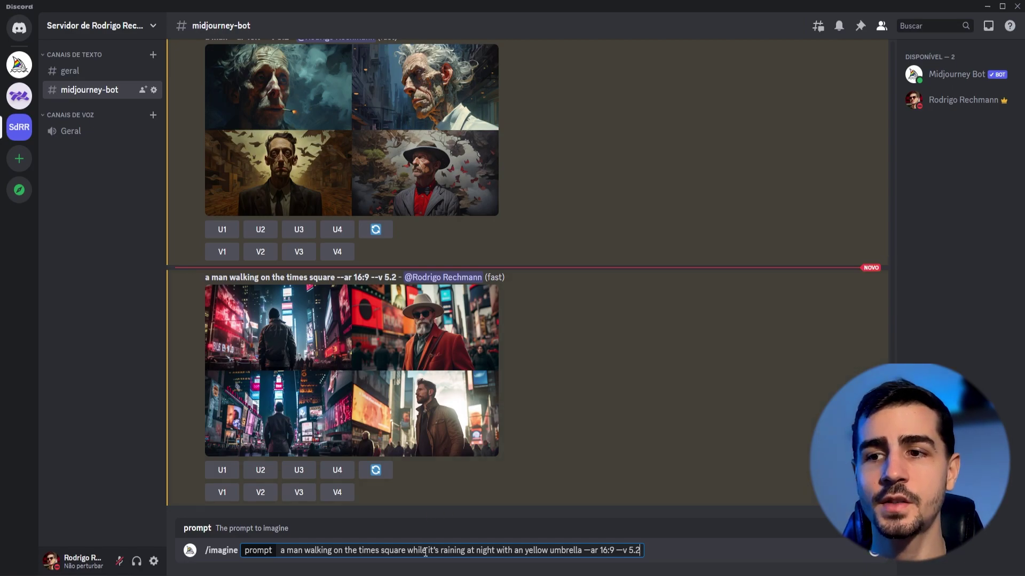
{"action": "left_click_drag", "start_coordinate": [425, 553], "coordinate": [581, 556]}
{"action": "left_click", "coordinate": [472, 550]}
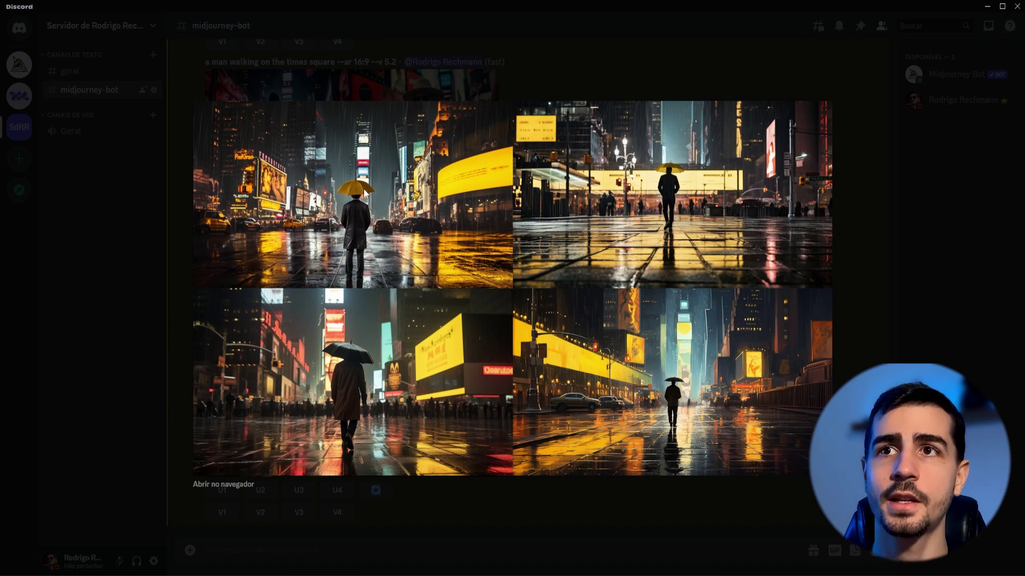
{"action": "left_click", "coordinate": [602, 524]}
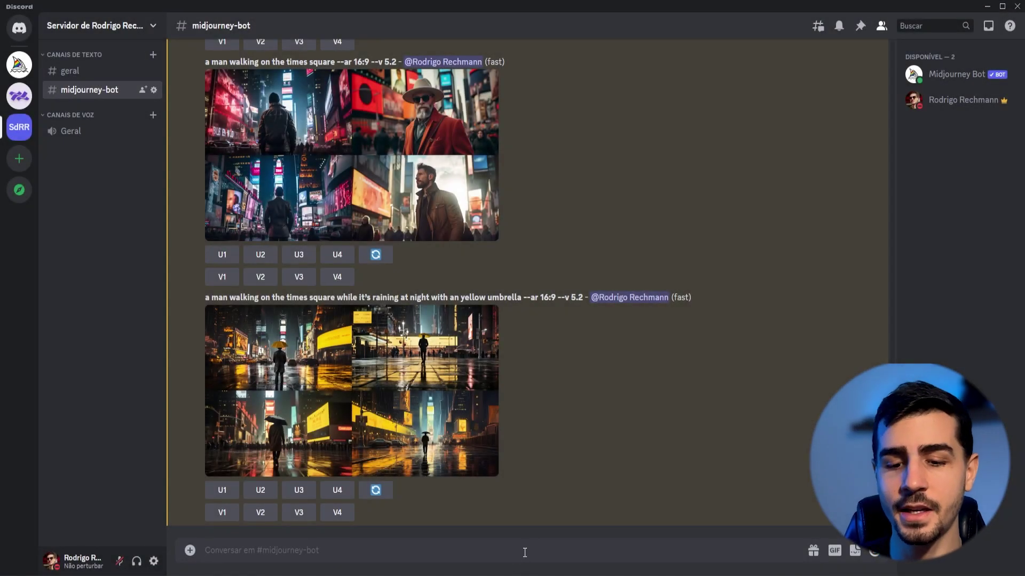
Step: Enter the yellow umbrella prompt in a new /imagine command, adding "The Enviroment is tense and he looks like his hiding from someone"
{"action": "type", "text": "/imagine"}
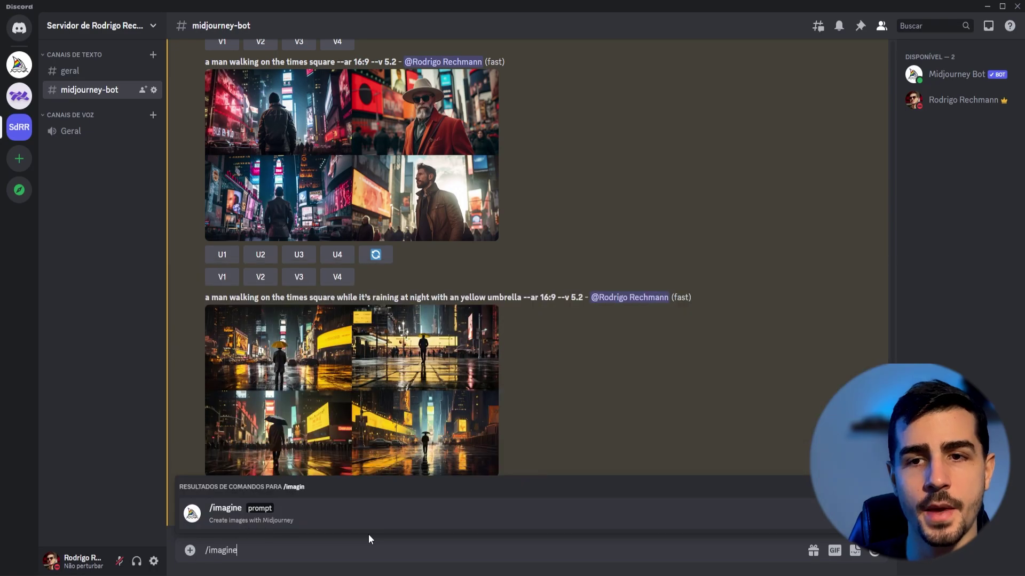
{"action": "key", "text": "Tab"}
{"action": "type", "text": "a man walking on the times square while it's raining at night with an yellow umbrella. The Enviroment is tense and he looks like his hiding from someone —ar 16:9 —v 5.2"}
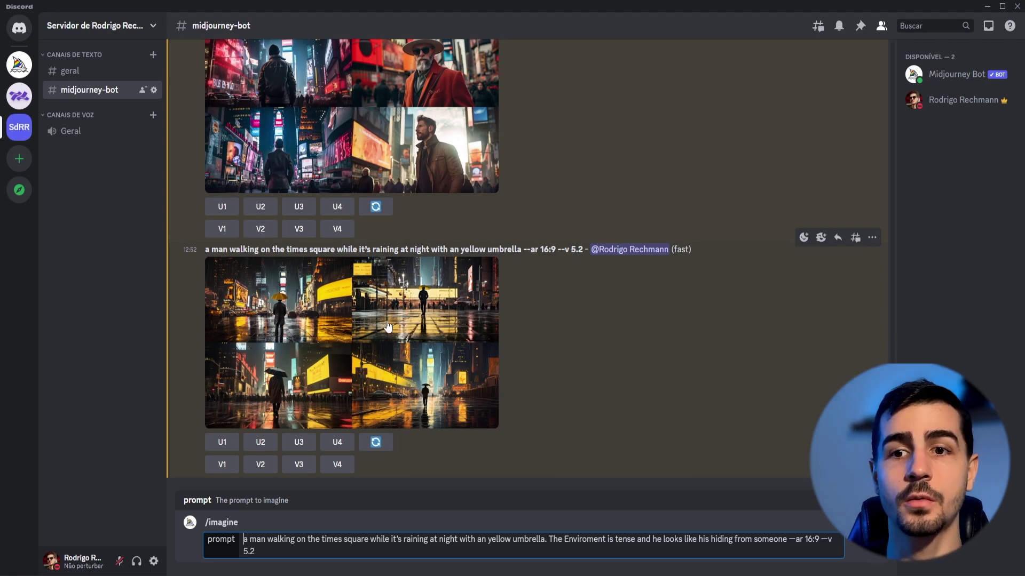
Step: Change the prompt's opening to "the face of a man looking to the camera", submit it and view the generated grid enlarged
{"action": "type", "text": "the face "}
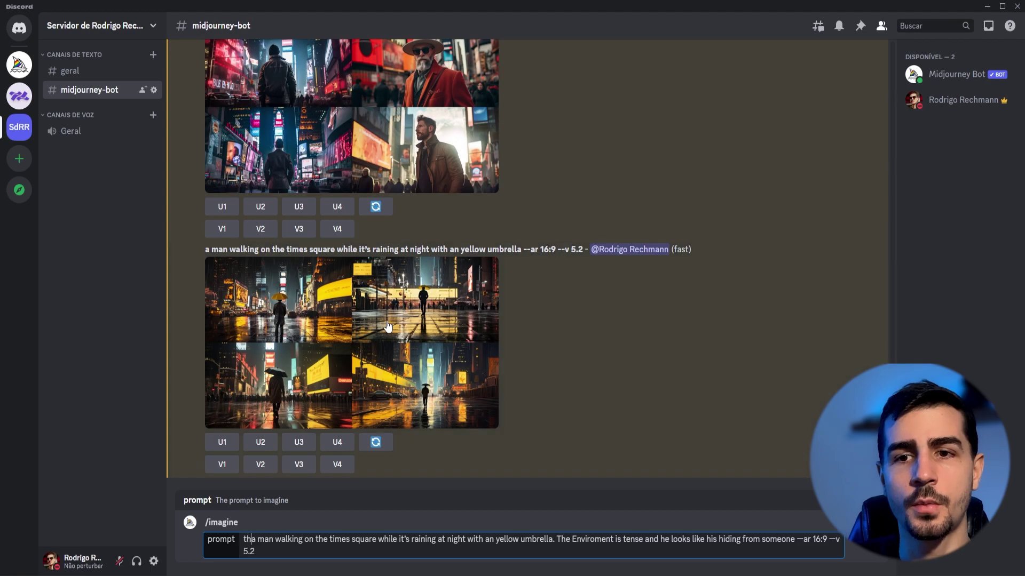
{"action": "type", "text": "of a man "}
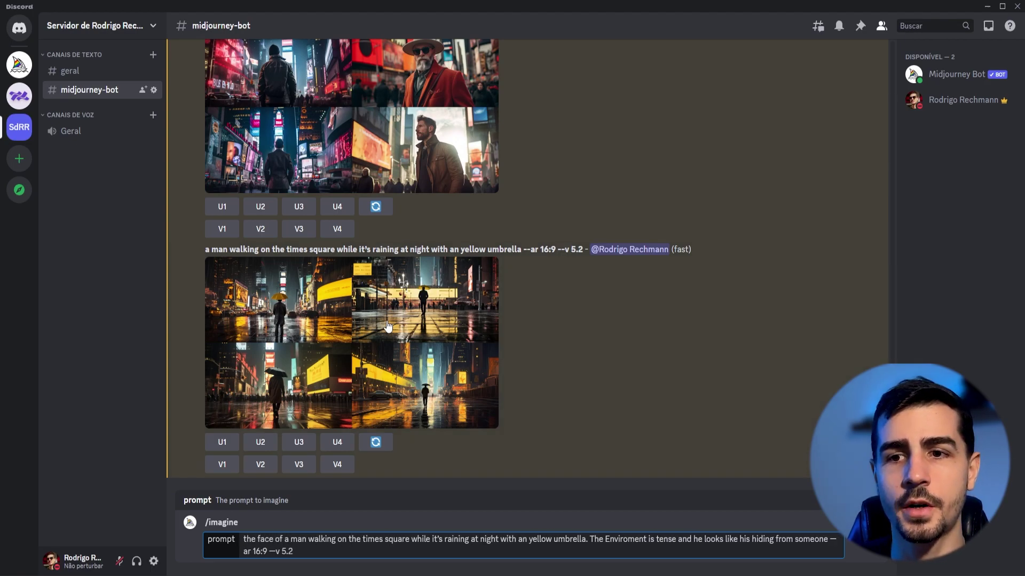
{"action": "type", "text": "looking "}
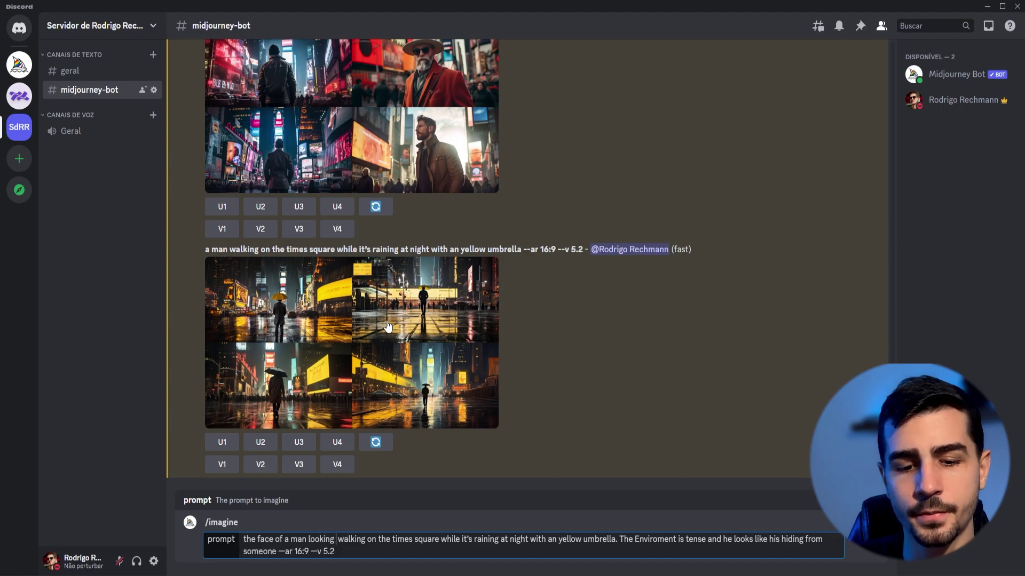
{"action": "type", "text": "to the camera"}
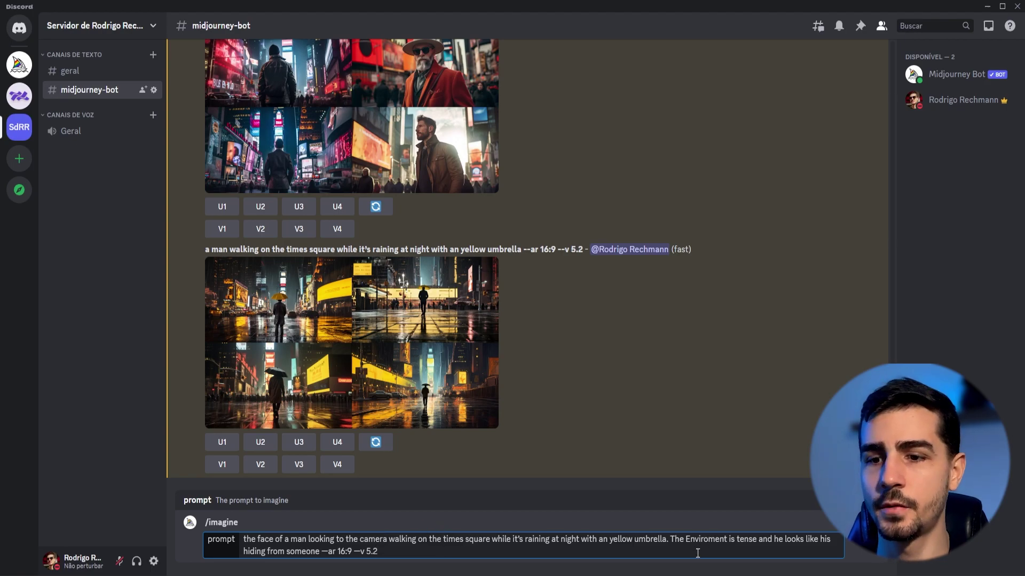
{"action": "key", "text": "Return"}
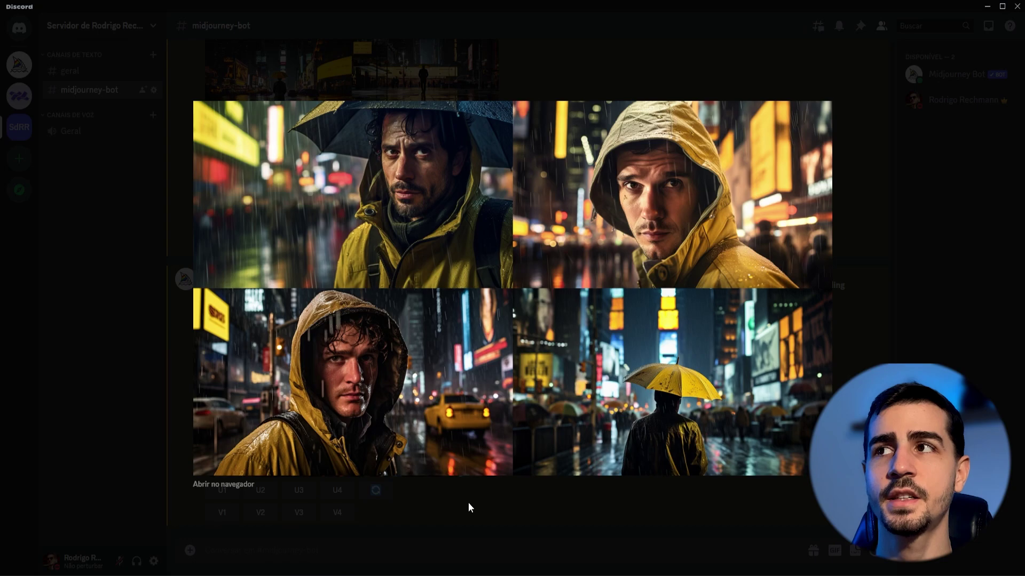
{"action": "left_click", "coordinate": [467, 506]}
{"action": "left_click", "coordinate": [425, 368]}
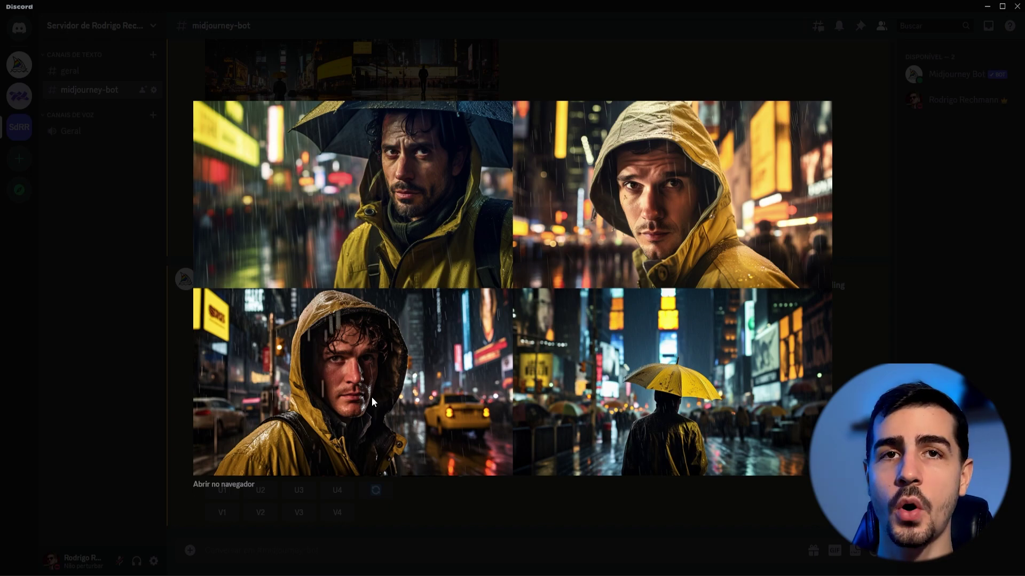
{"action": "key", "text": "Escape"}
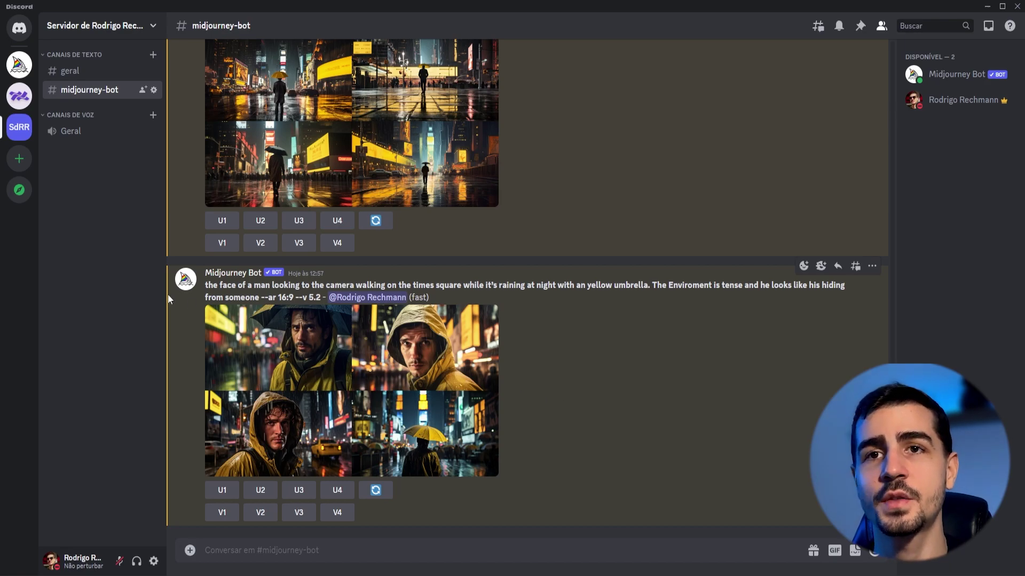
Step: Copy the full text of the last generated prompt, including its parameters, into a new /imagine command
{"action": "left_click_drag", "start_coordinate": [206, 285], "coordinate": [286, 299]}
{"action": "key", "text": "ctrl+c"}
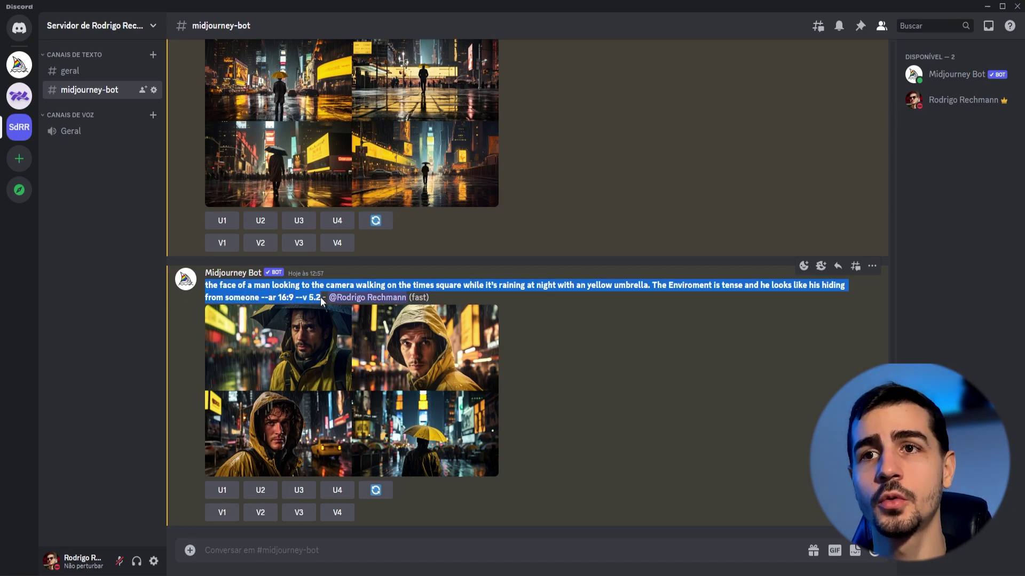
{"action": "left_click", "coordinate": [368, 549]}
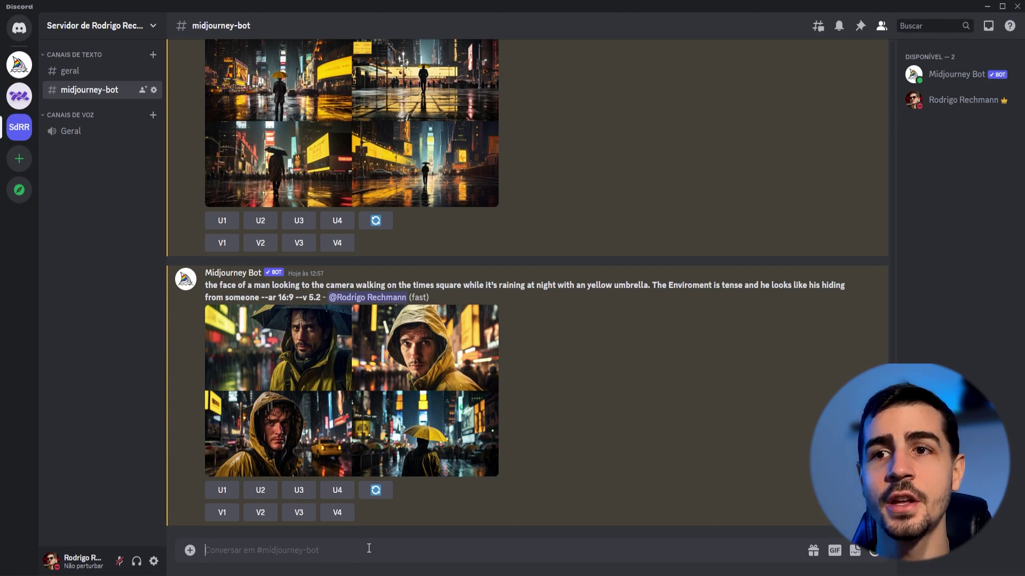
{"action": "type", "text": "/imag"}
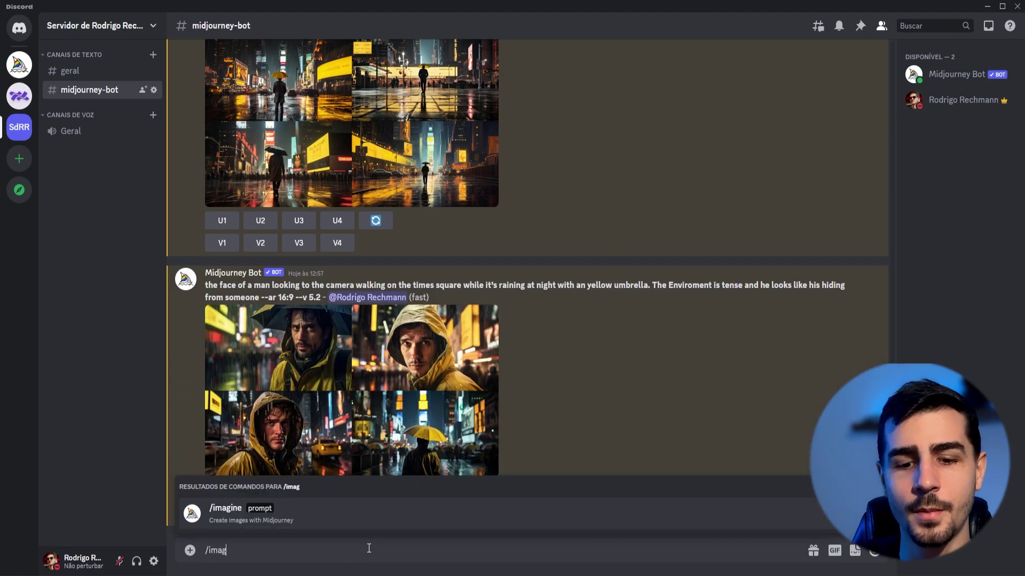
{"action": "key", "text": "Tab"}
{"action": "key", "text": "ctrl+v"}
Step: Before the parameters, end the sentence with a period and add "The style is a reallistic photography using a 50mm len in 4k, apply contrast."
{"action": "left_click", "coordinate": [321, 553]}
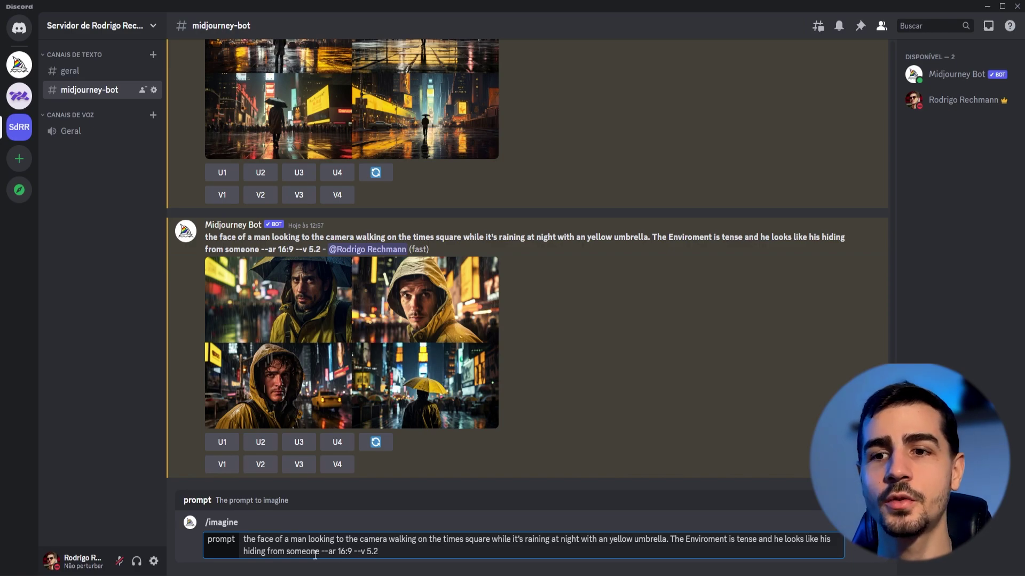
{"action": "type", "text": "."}
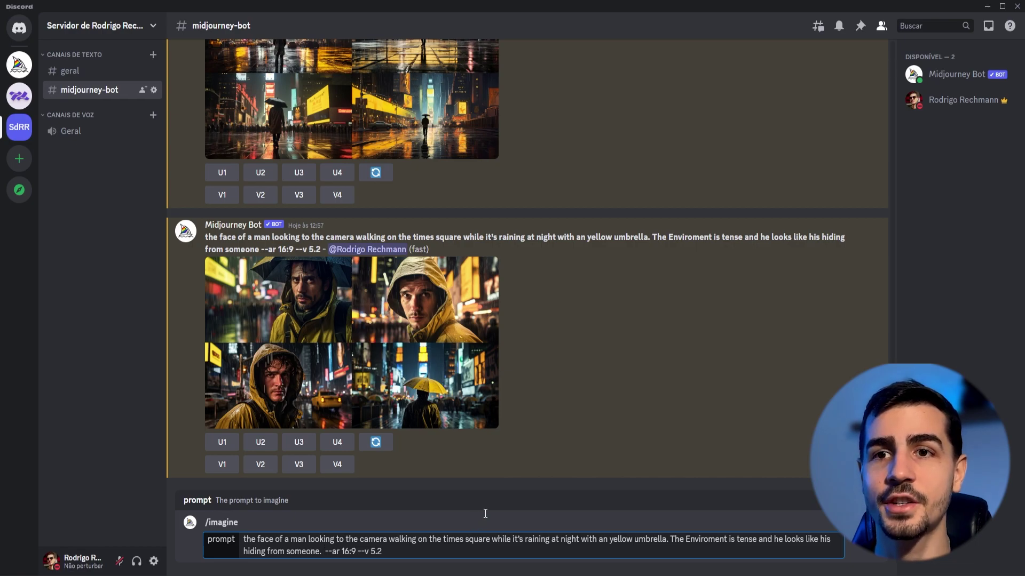
{"action": "type", "text": "The style is a reallistic photography using a 50mm len in 4k, apply contrast."}
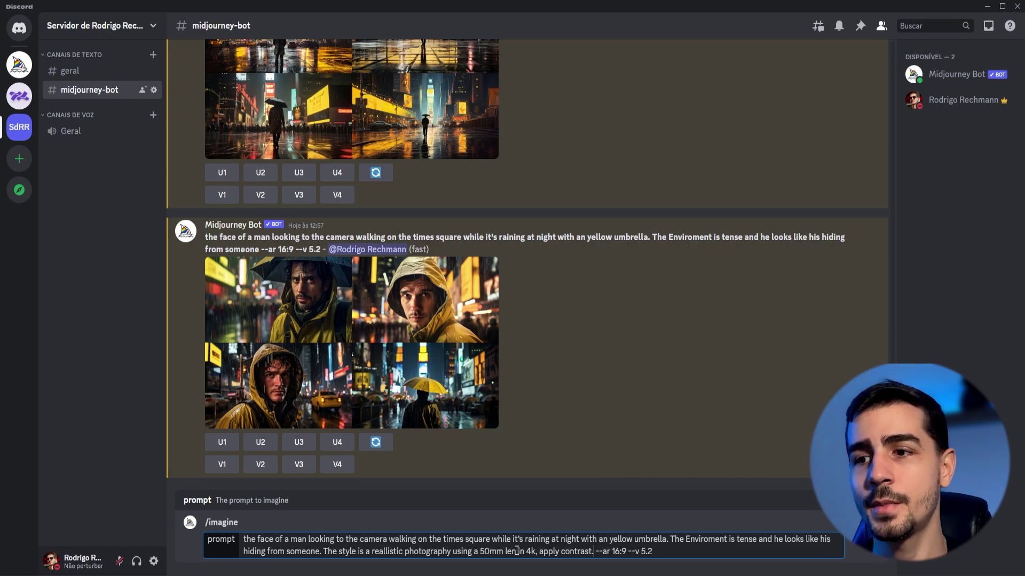
{"action": "left_click", "coordinate": [594, 552]}
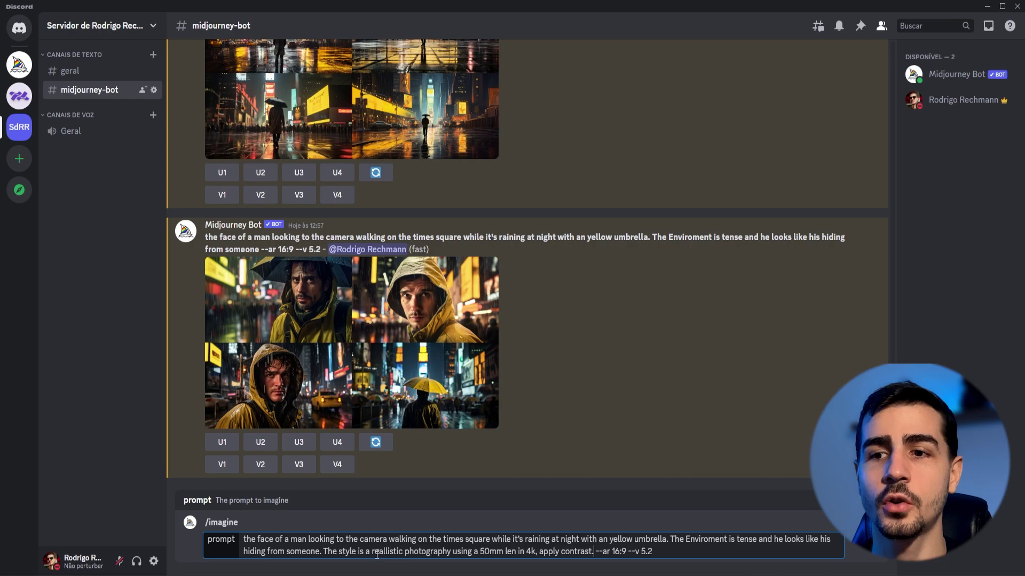
Step: Try replacing "reallistic photography using a 50mm len" with "cartoon" in the prompt, and undo the replacement
{"action": "left_click_drag", "start_coordinate": [372, 553], "coordinate": [451, 555]}
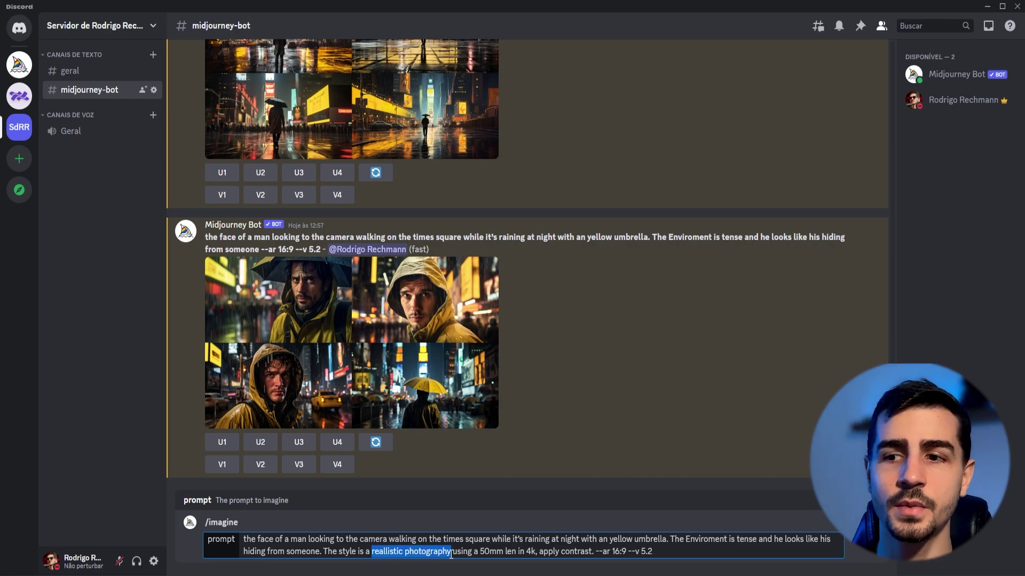
{"action": "left_click_drag", "start_coordinate": [516, 552], "coordinate": [371, 554]}
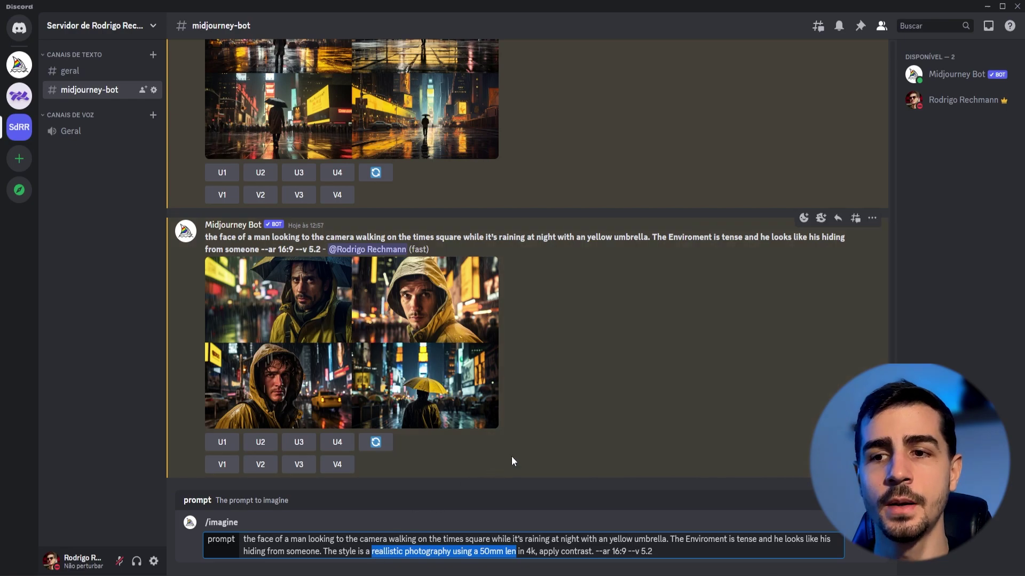
{"action": "type", "text": "cartoon"}
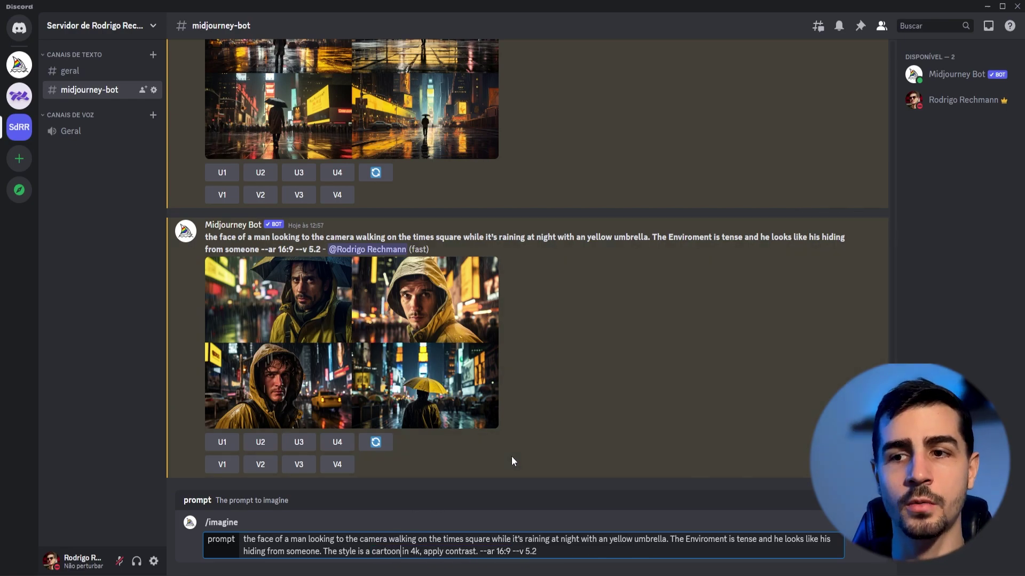
{"action": "key", "text": "ctrl+z"}
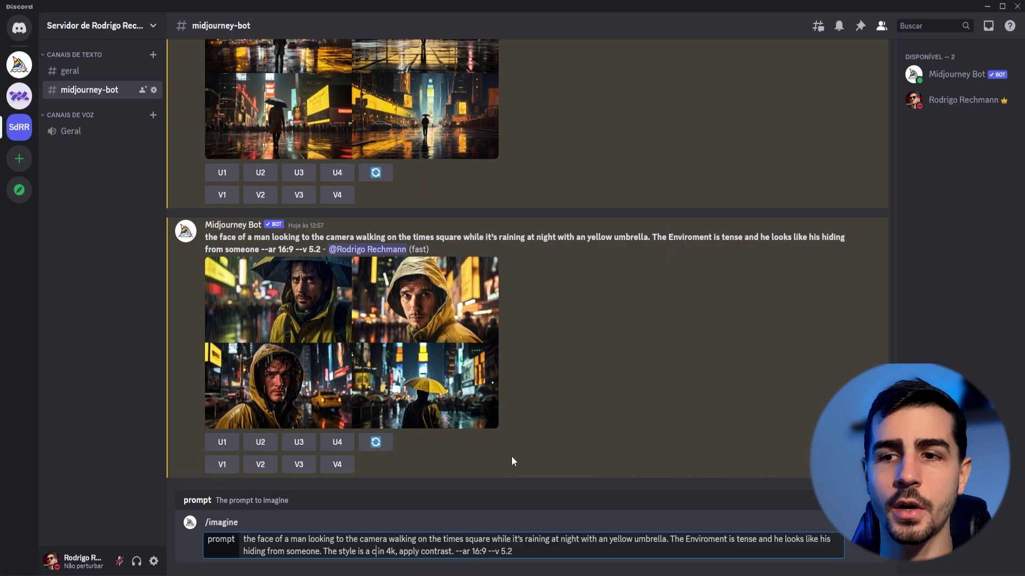
{"action": "key", "text": "ctrl+z"}
Step: Submit the realistic photography prompt and view the generated image grid enlarged
{"action": "left_click", "coordinate": [686, 550]}
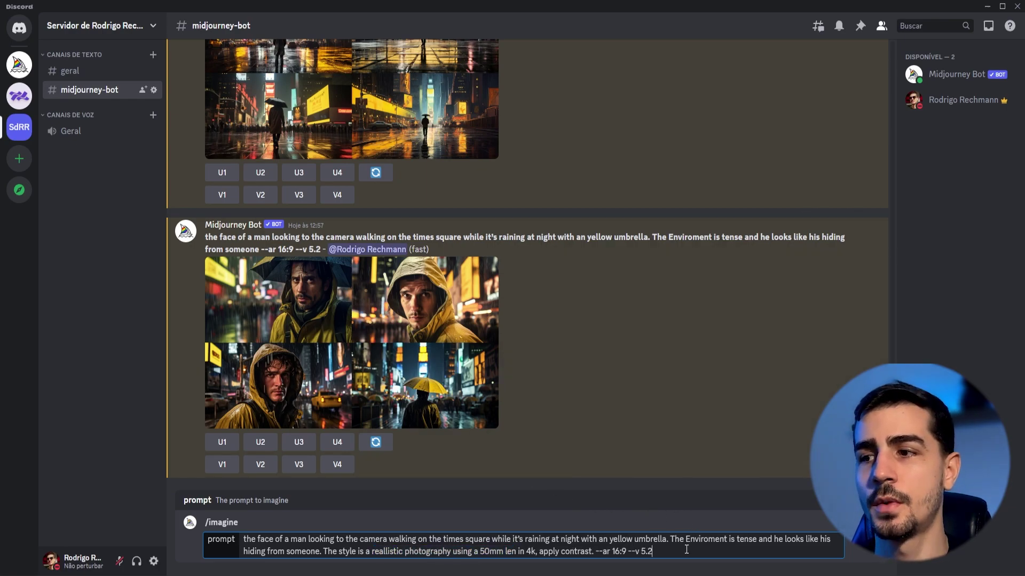
{"action": "key", "text": "Return"}
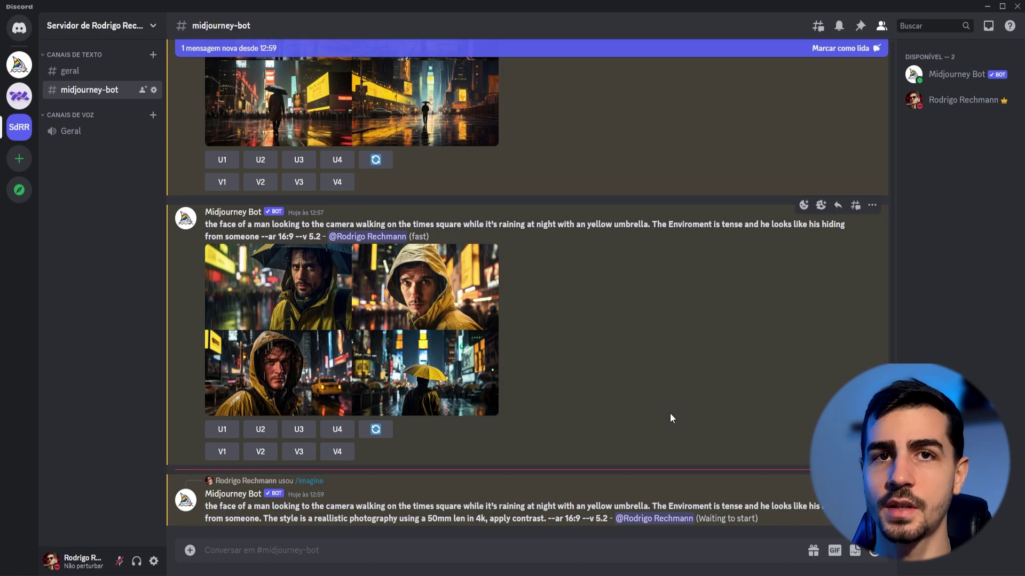
{"action": "left_click", "coordinate": [449, 396]}
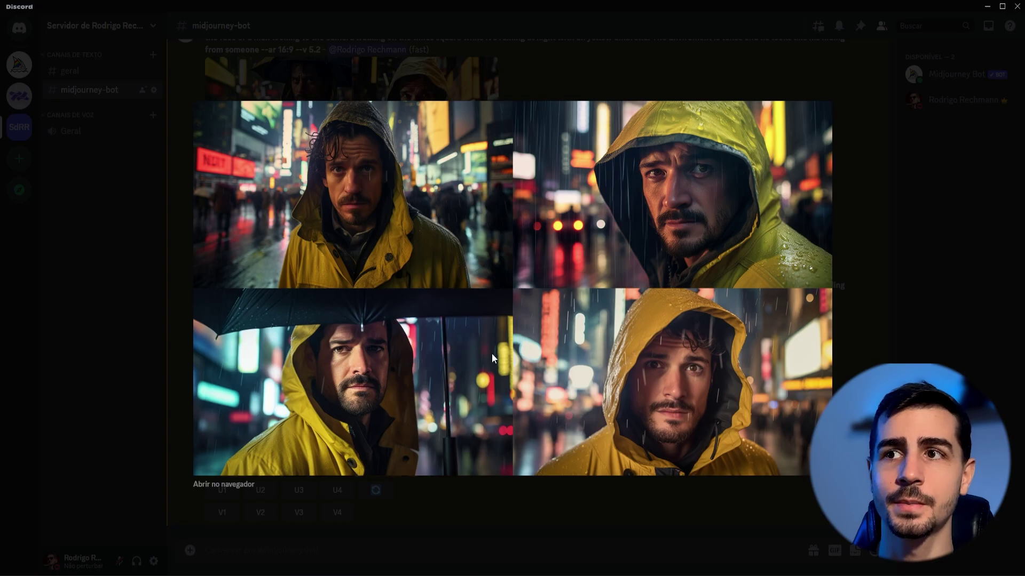
{"action": "key", "text": "Escape"}
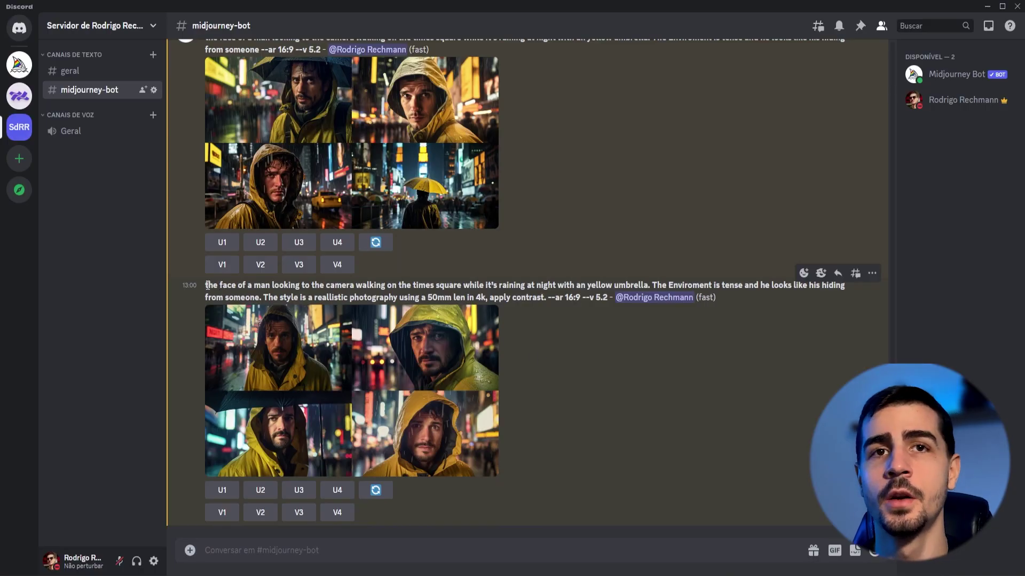